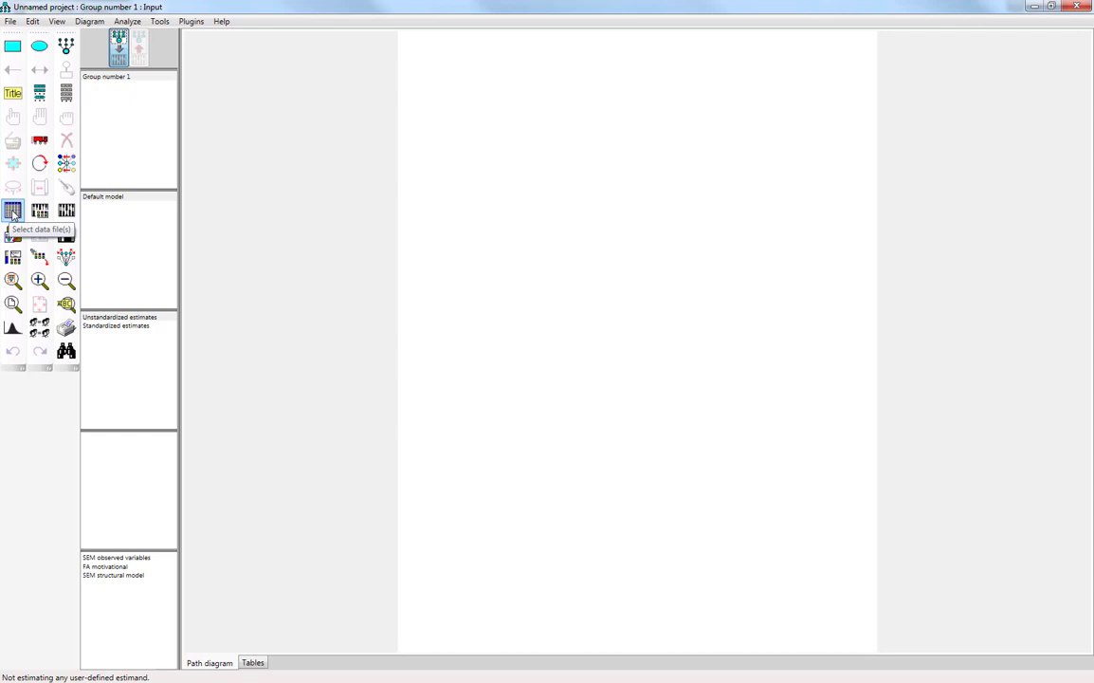
Step: Attach FA Motivational interviewing.sav (234/234 cases) as the data file for Group number 1
{"action": "left_click", "coordinate": [12, 212]}
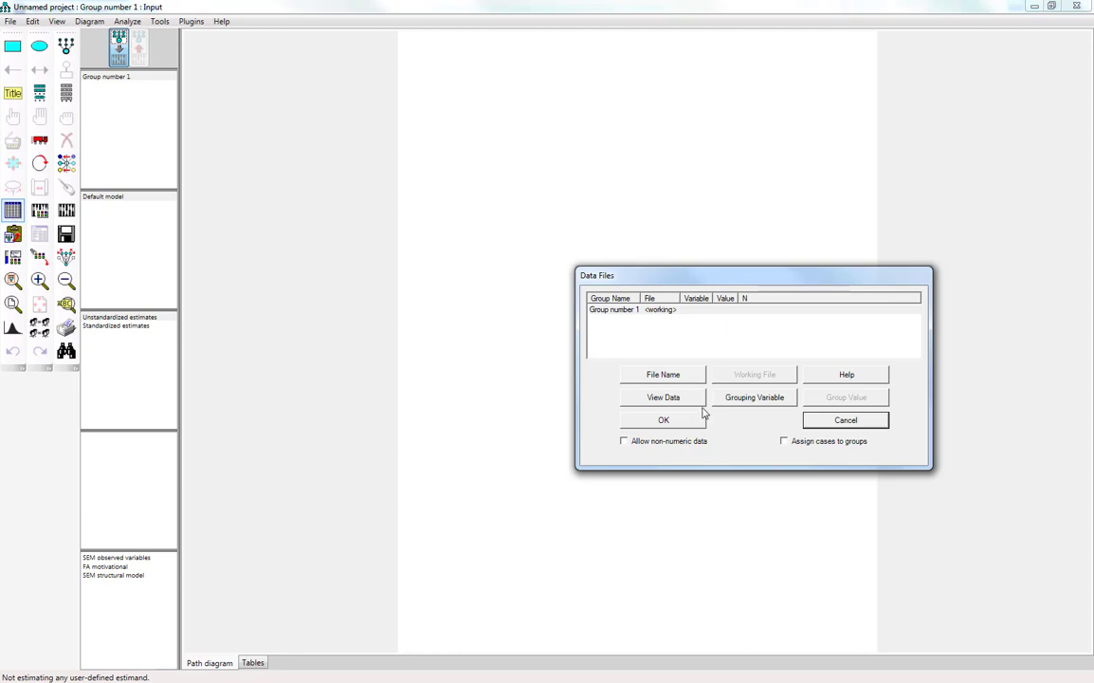
{"action": "left_click", "coordinate": [664, 375]}
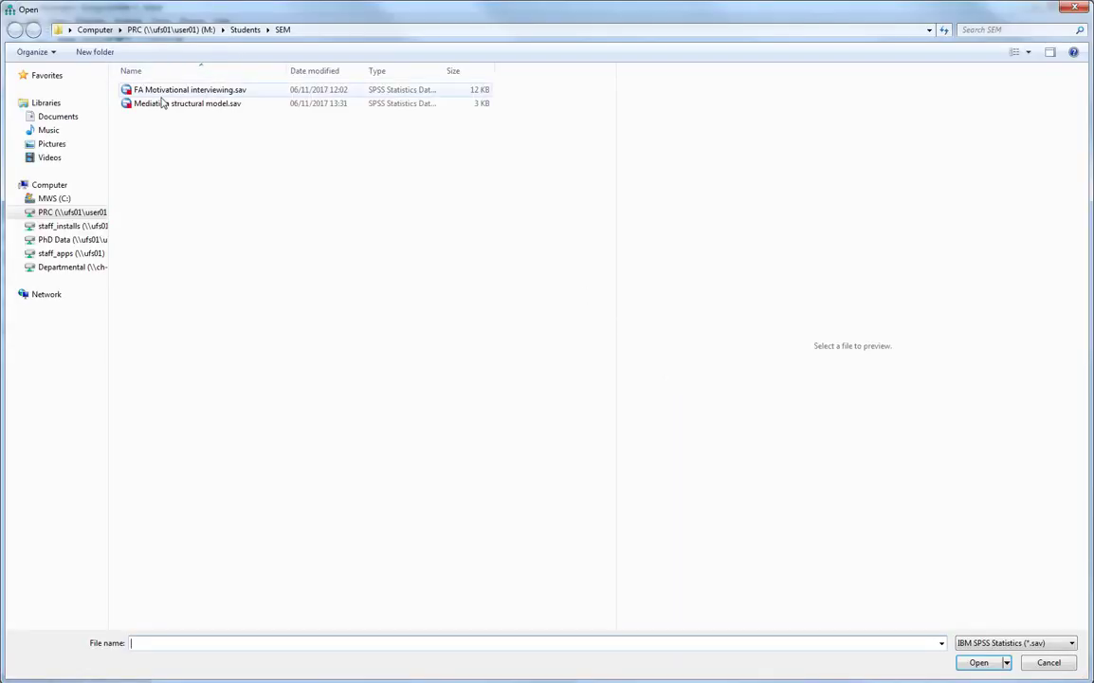
{"action": "double_click", "coordinate": [173, 90]}
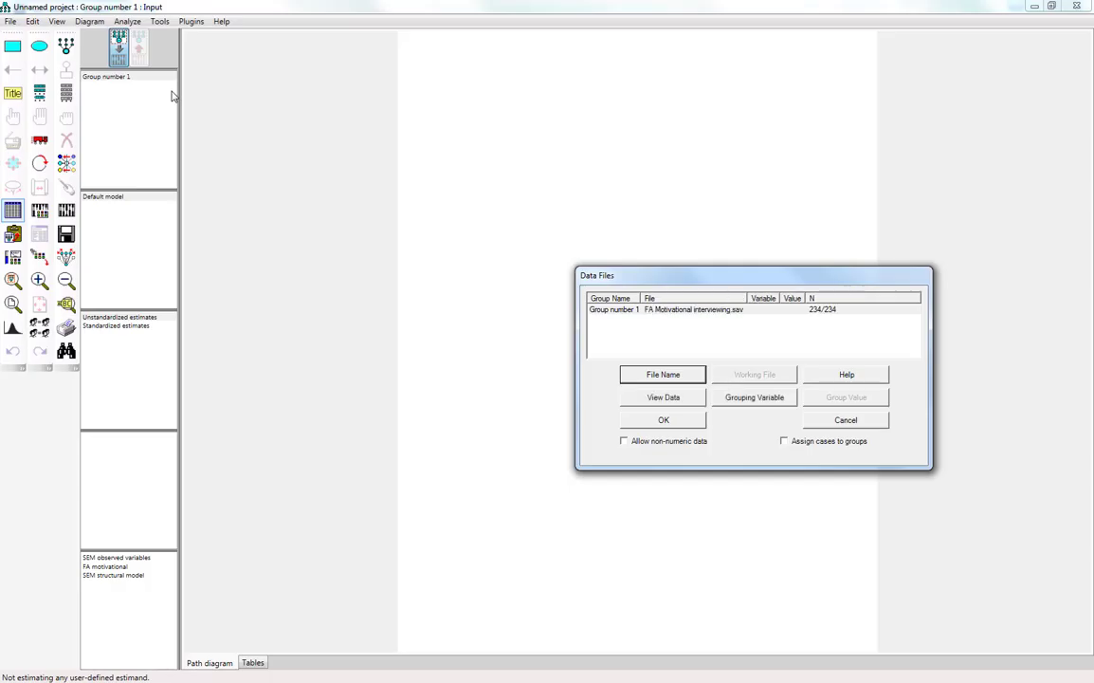
{"action": "left_click_drag", "start_coordinate": [683, 275], "coordinate": [432, 118]}
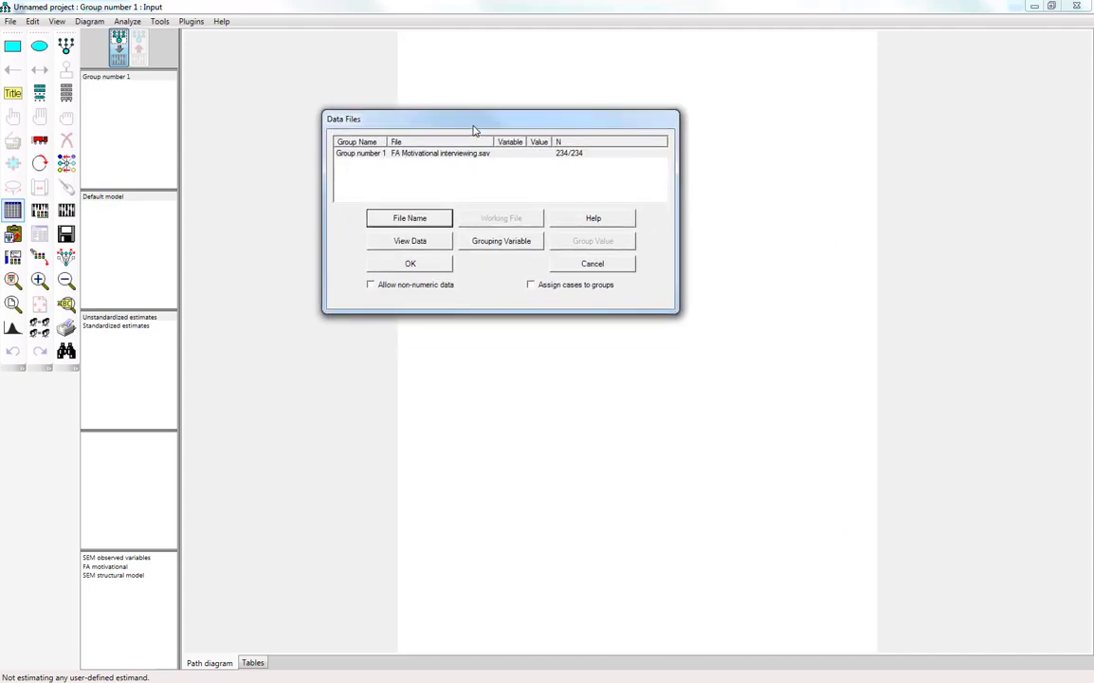
{"action": "left_click", "coordinate": [417, 265]}
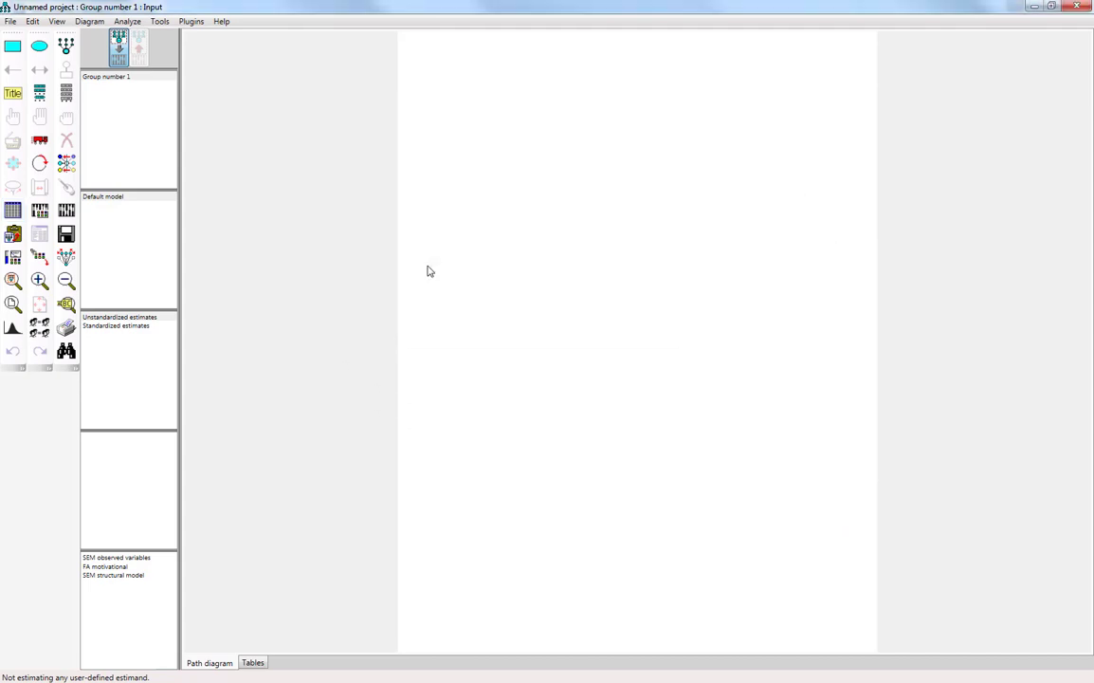
{"action": "left_click", "coordinate": [67, 95]}
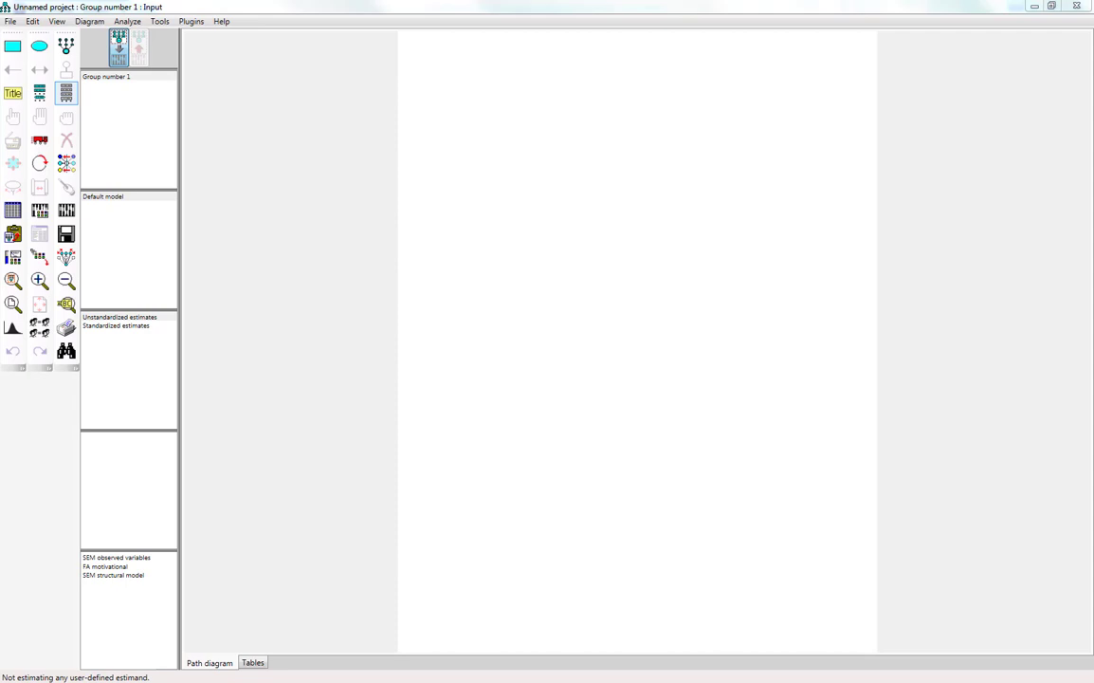
{"action": "left_click_drag", "start_coordinate": [271, 95], "coordinate": [217, 88]}
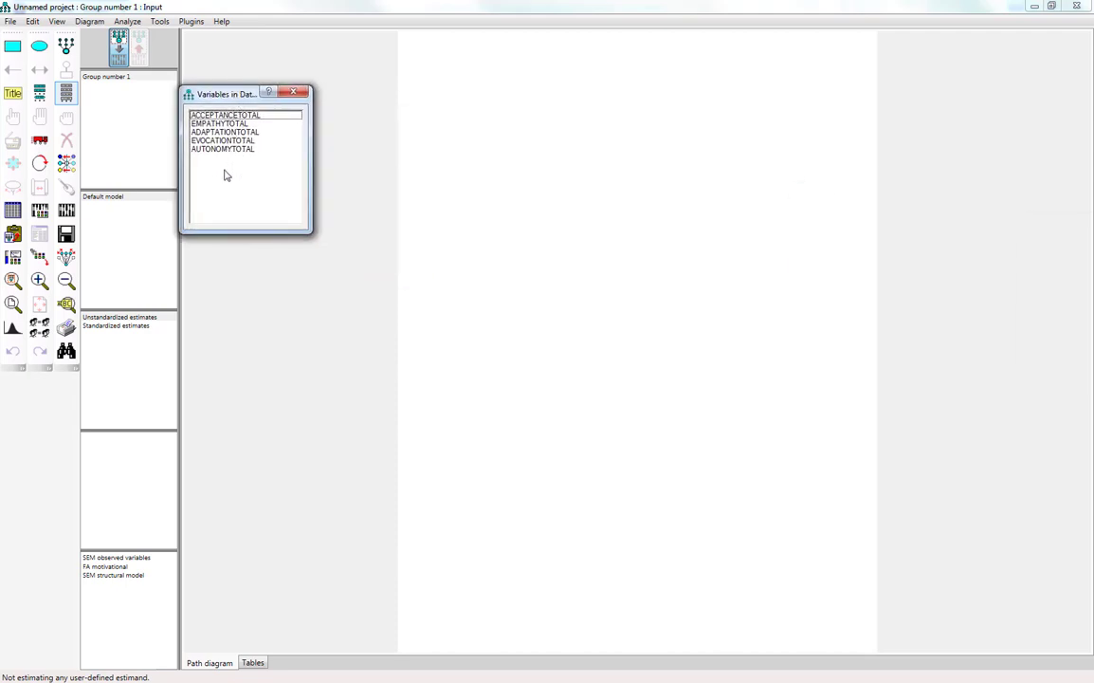
{"action": "left_click", "coordinate": [303, 93]}
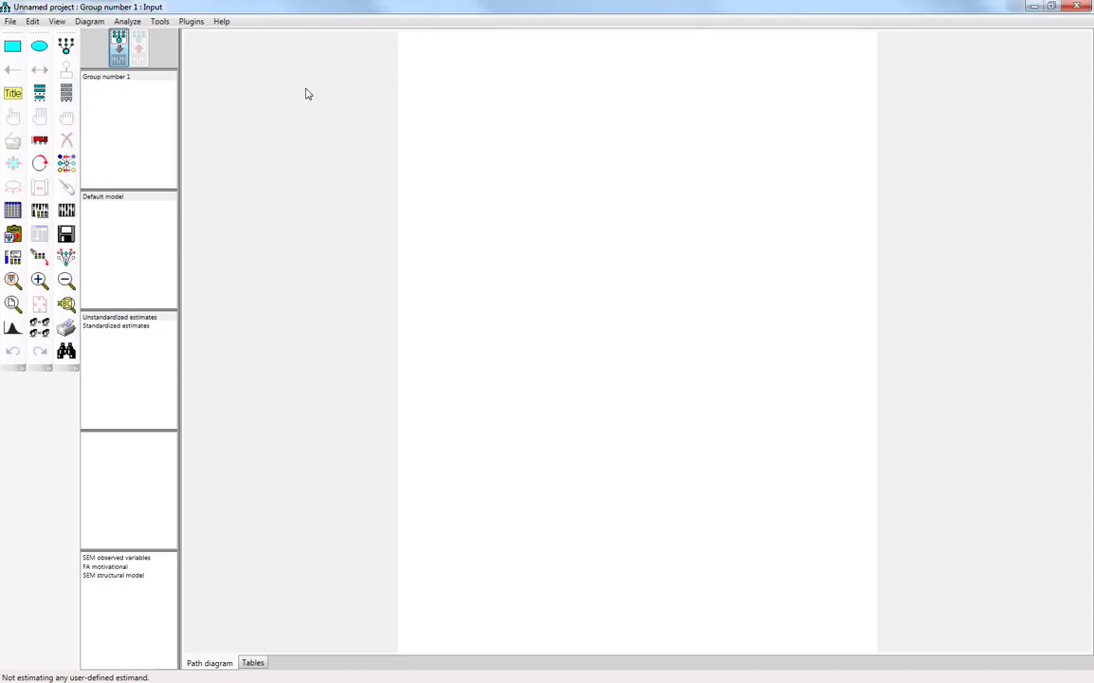
{"action": "left_click", "coordinate": [16, 52]}
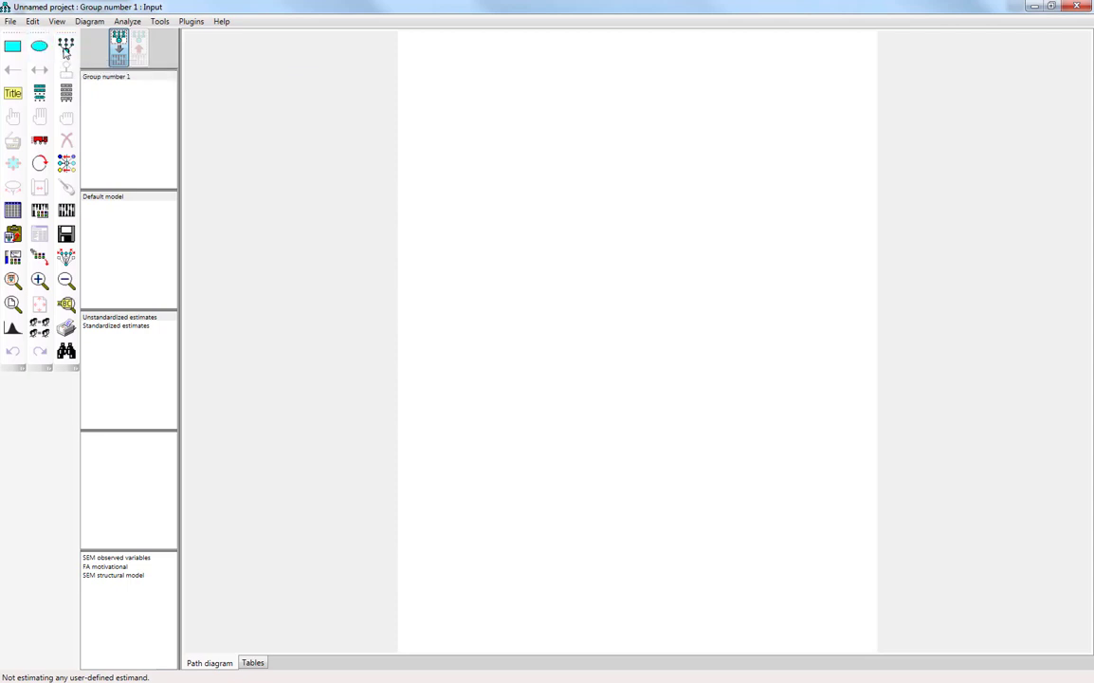
{"action": "left_click", "coordinate": [13, 45]}
{"action": "left_click_drag", "start_coordinate": [492, 210], "coordinate": [615, 260]}
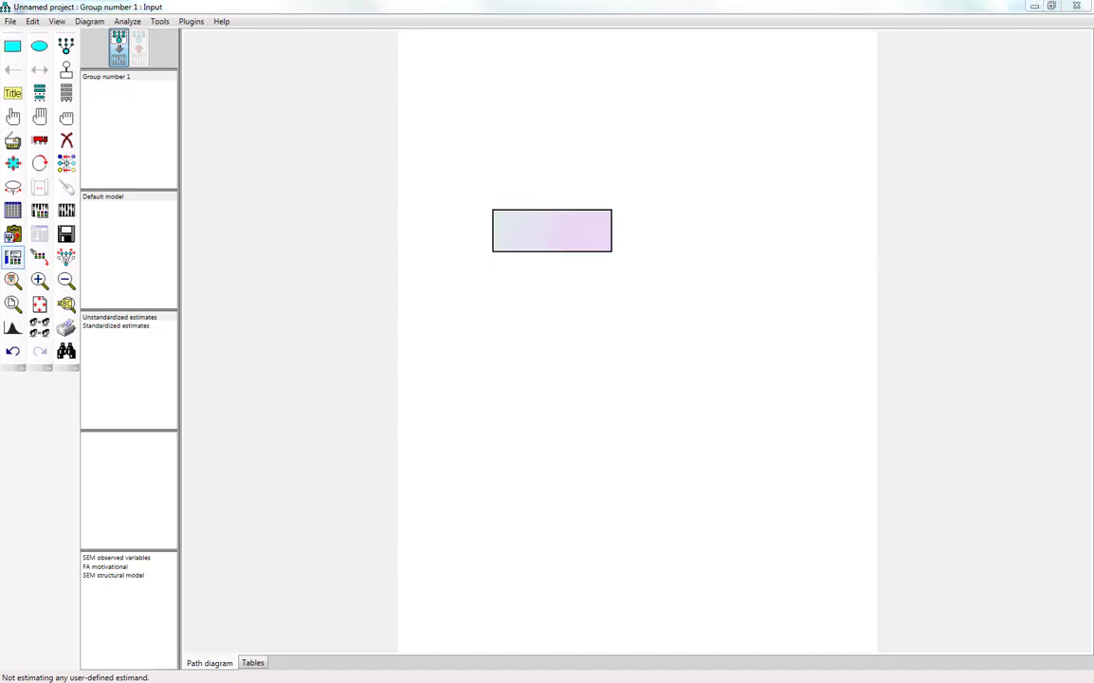
{"action": "double_click", "coordinate": [577, 234]}
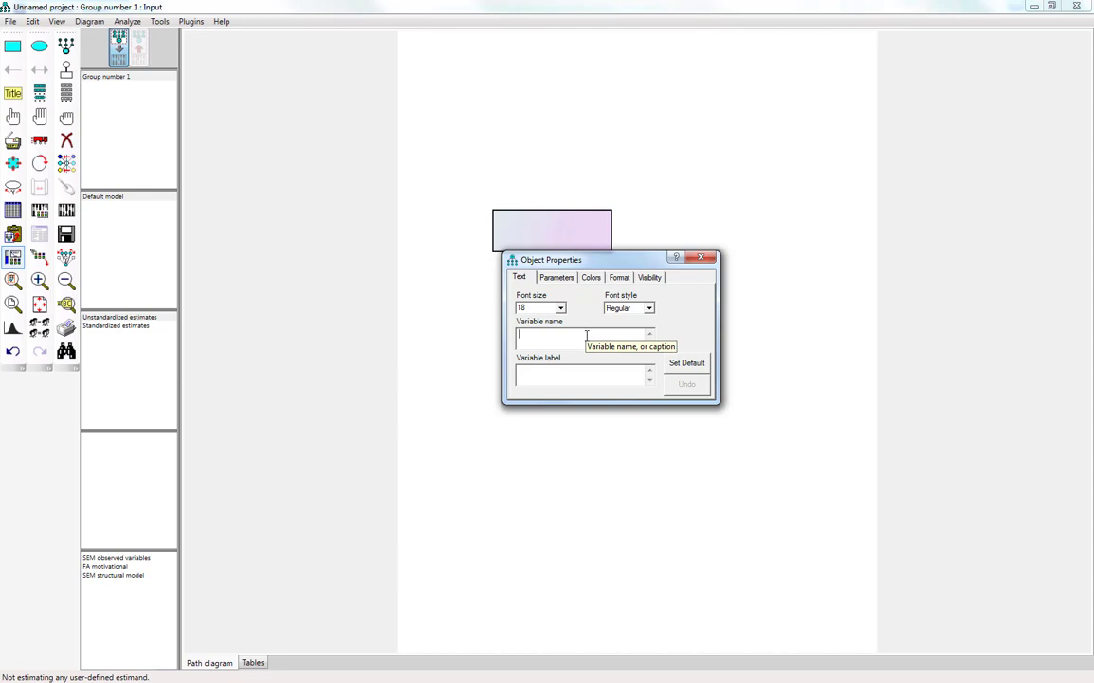
{"action": "left_click", "coordinate": [701, 257]}
{"action": "left_click", "coordinate": [67, 139]}
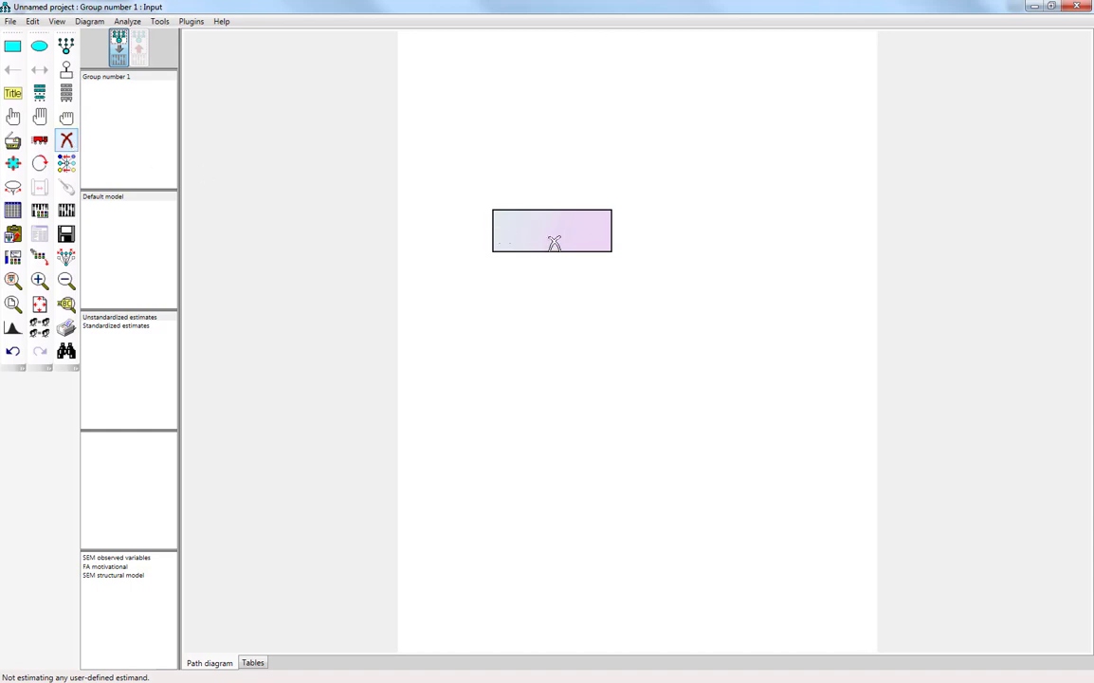
{"action": "left_click", "coordinate": [565, 234]}
Step: Place ACCEPTANCETOTAL, EMPATHYTOTAL, ADAPTATIONTOTAL, EVOCATIONTOTAL and AUTONOMYTOTAL as boxes stacked down the diagram
{"action": "left_click", "coordinate": [66, 92]}
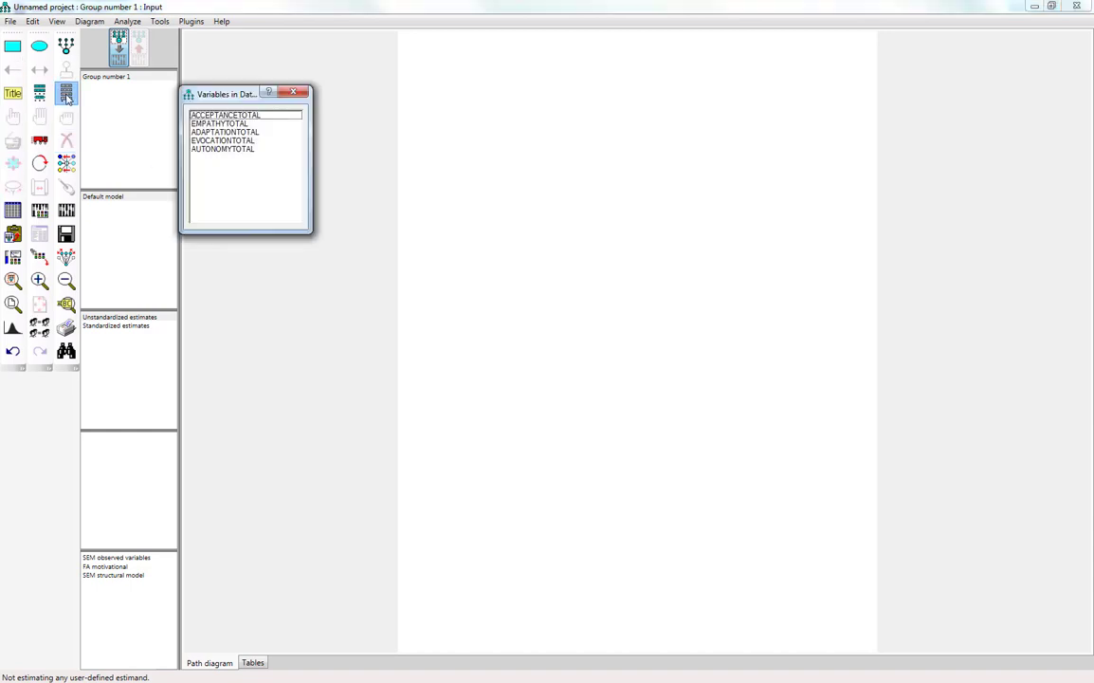
{"action": "left_click_drag", "start_coordinate": [208, 115], "coordinate": [515, 207]}
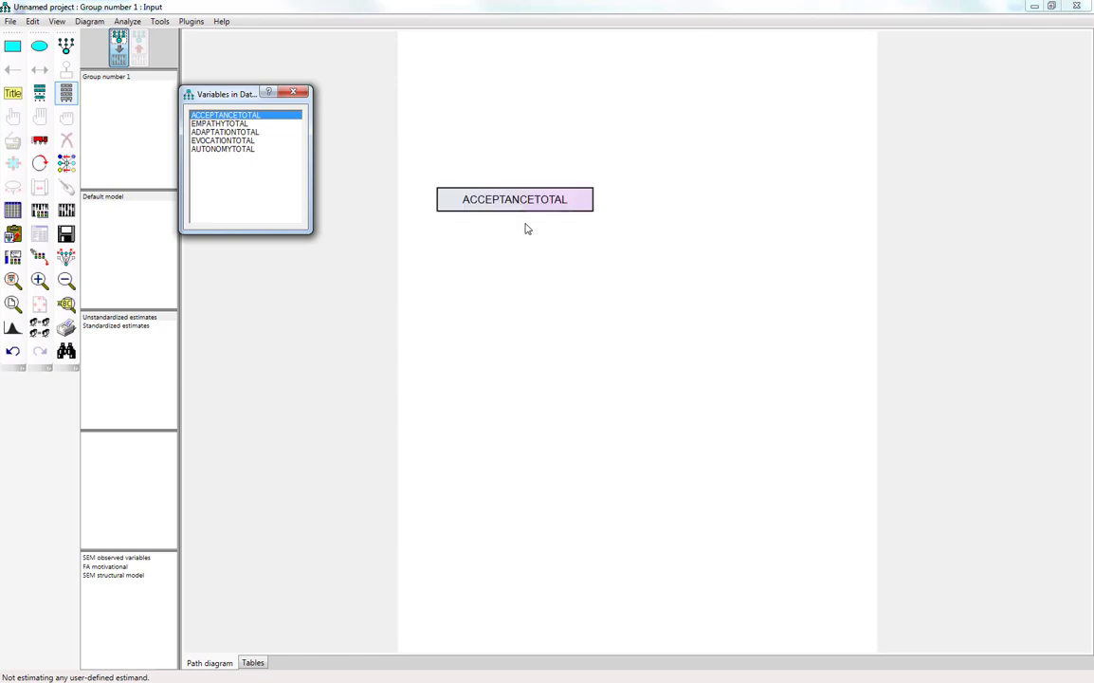
{"action": "left_click_drag", "start_coordinate": [207, 121], "coordinate": [518, 281]}
{"action": "left_click_drag", "start_coordinate": [223, 132], "coordinate": [509, 357]}
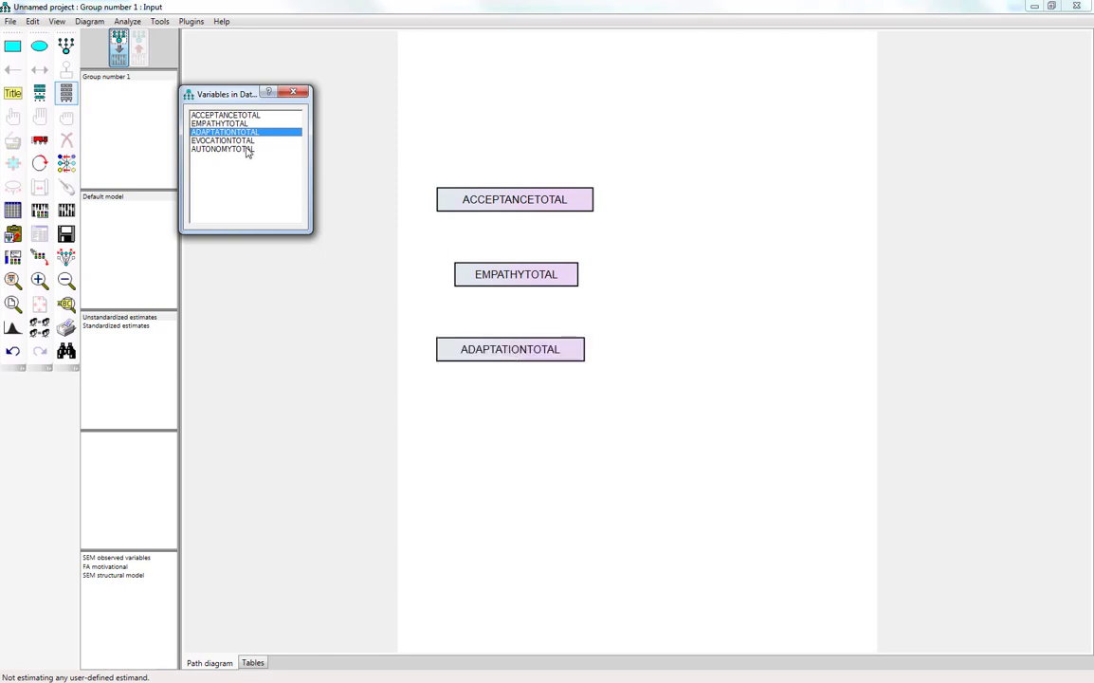
{"action": "left_click_drag", "start_coordinate": [242, 141], "coordinate": [528, 433]}
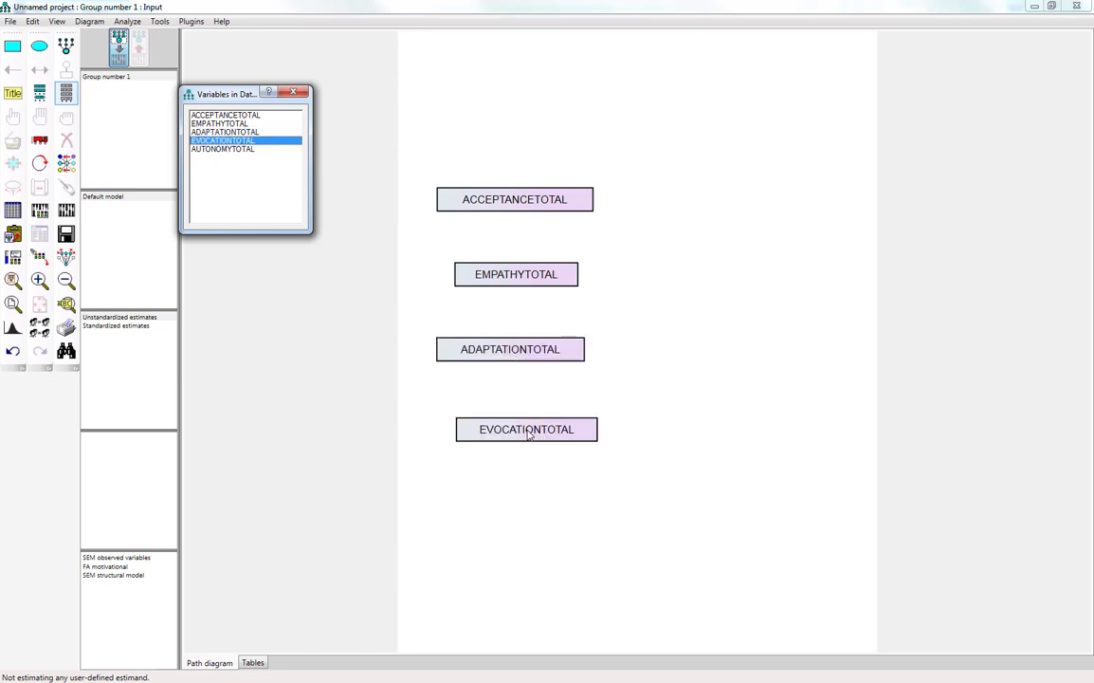
{"action": "left_click_drag", "start_coordinate": [237, 149], "coordinate": [536, 497]}
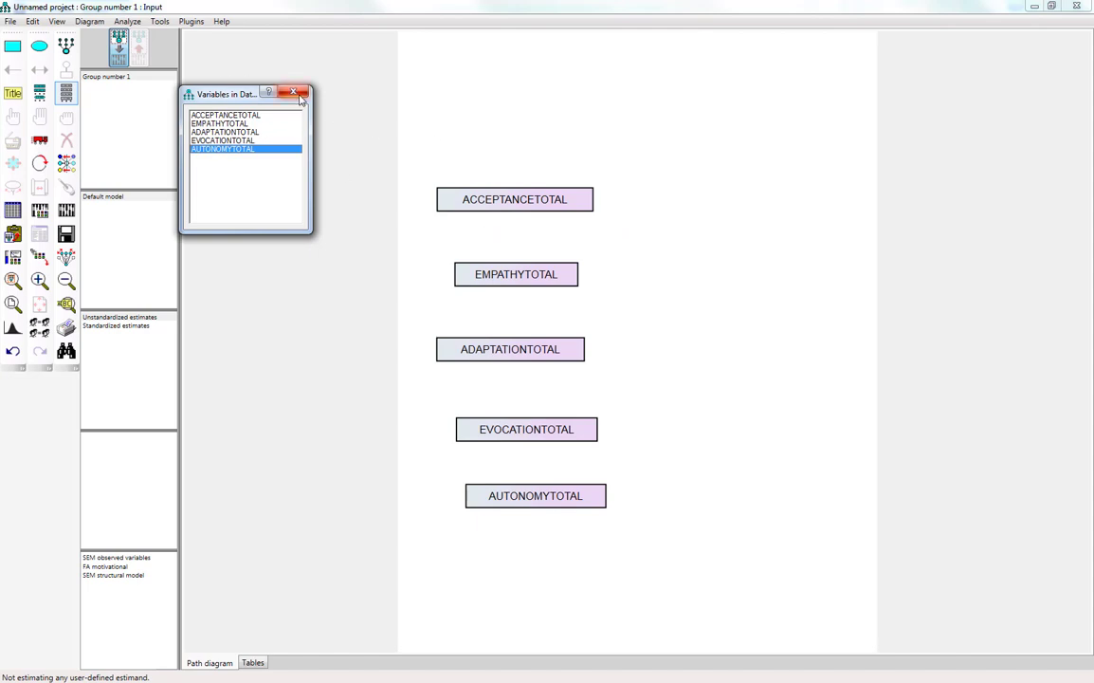
Step: Erase all five variable boxes and draw one latent-variable ellipse near the centre
{"action": "left_click", "coordinate": [294, 92]}
{"action": "left_click", "coordinate": [67, 139]}
{"action": "left_click", "coordinate": [517, 201]}
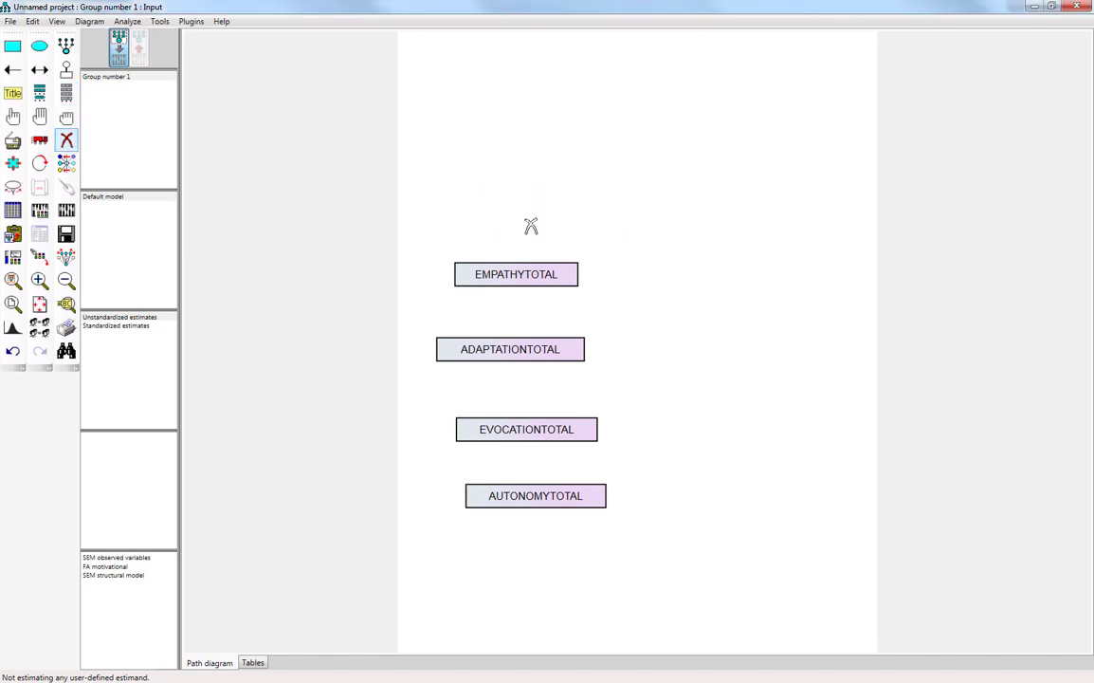
{"action": "left_click", "coordinate": [526, 275]}
{"action": "left_click", "coordinate": [545, 349]}
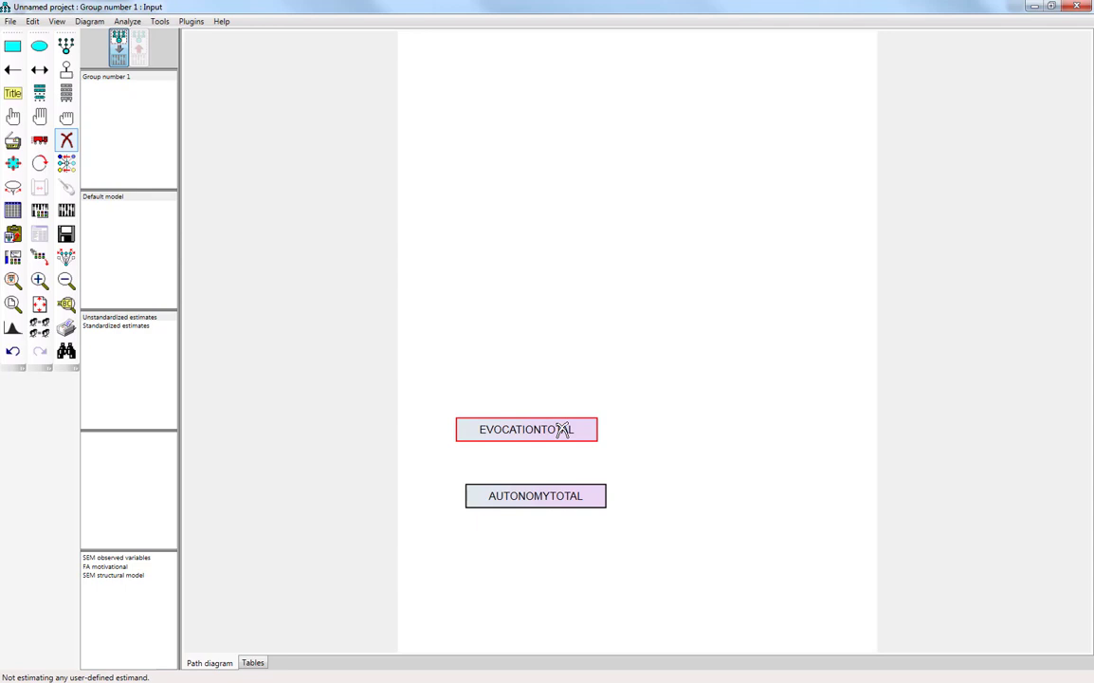
{"action": "left_click", "coordinate": [566, 431]}
{"action": "left_click", "coordinate": [582, 503]}
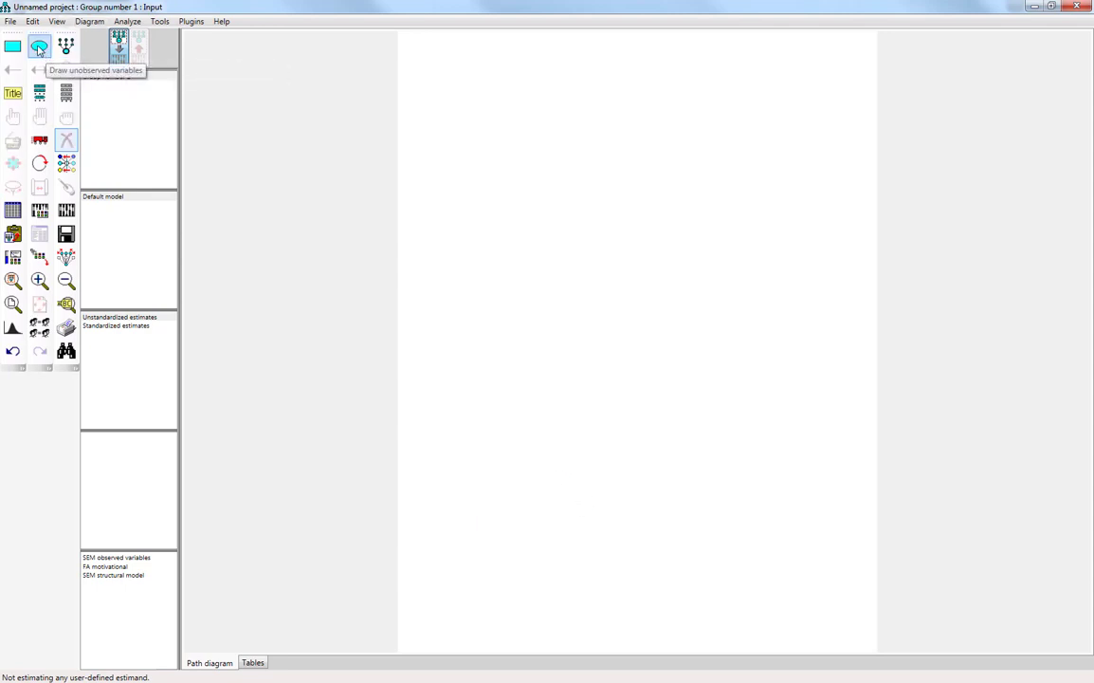
{"action": "left_click", "coordinate": [39, 46]}
{"action": "mouse_move", "coordinate": [585, 252]}
{"action": "left_mouse_down"}
{"action": "mouse_move", "coordinate": [652, 299]}
{"action": "mouse_move", "coordinate": [686, 305]}
{"action": "left_mouse_up"}
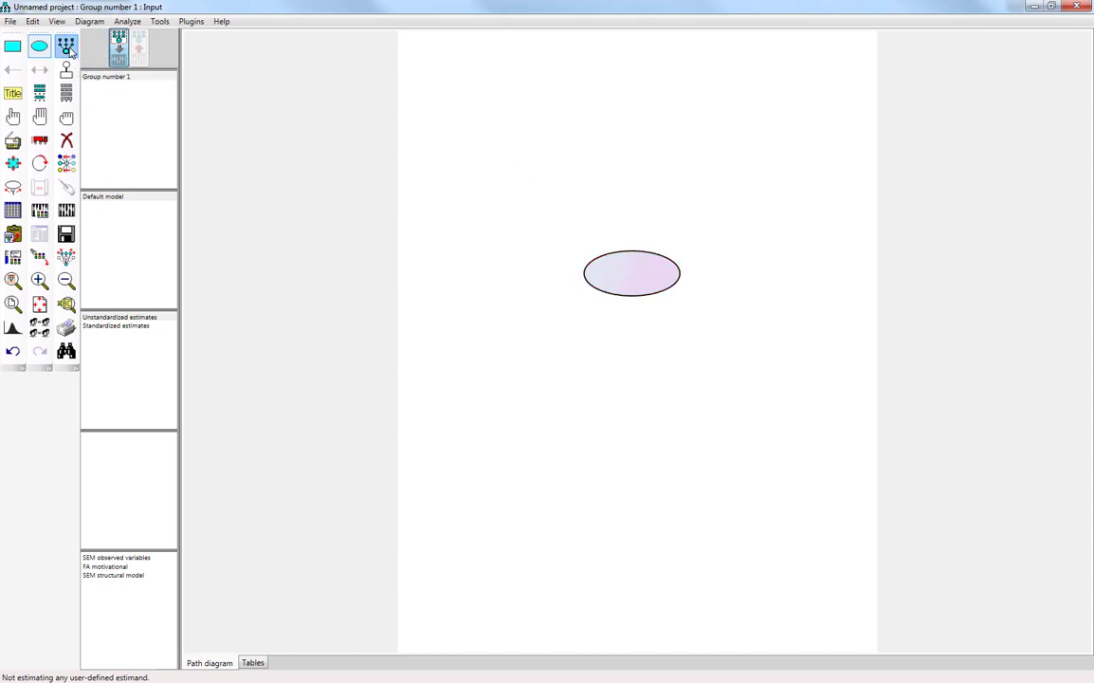
Step: Add five indicators with error terms to the latent ellipse
{"action": "left_click", "coordinate": [68, 50]}
{"action": "left_click", "coordinate": [66, 46]}
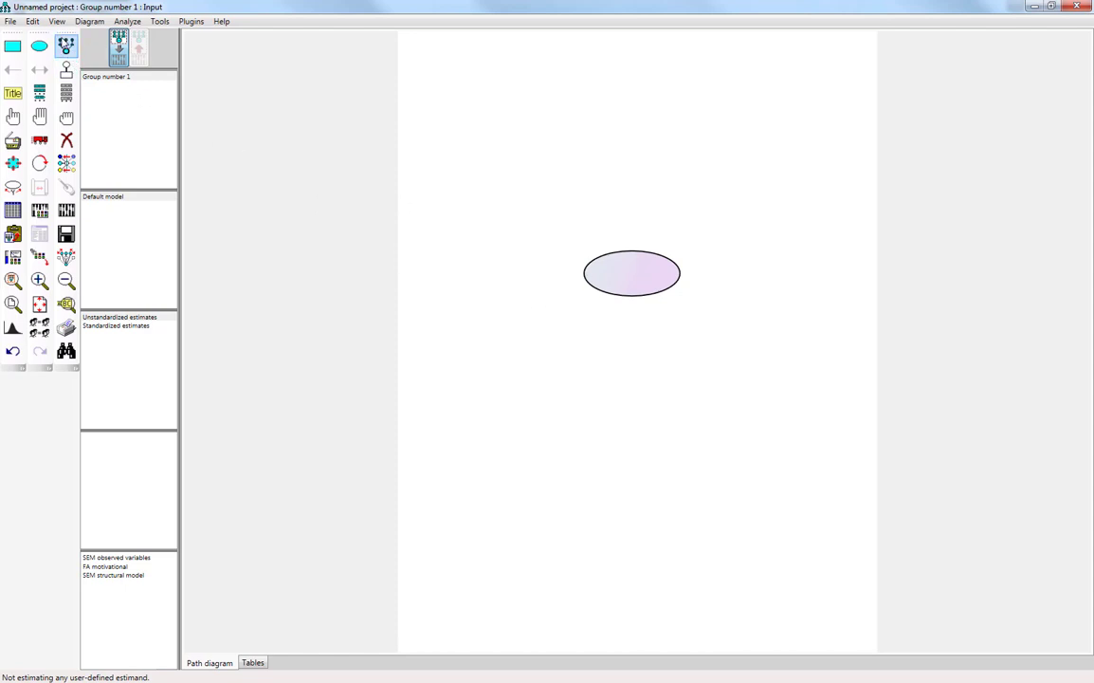
{"action": "left_click", "coordinate": [636, 269]}
{"action": "left_click", "coordinate": [635, 270]}
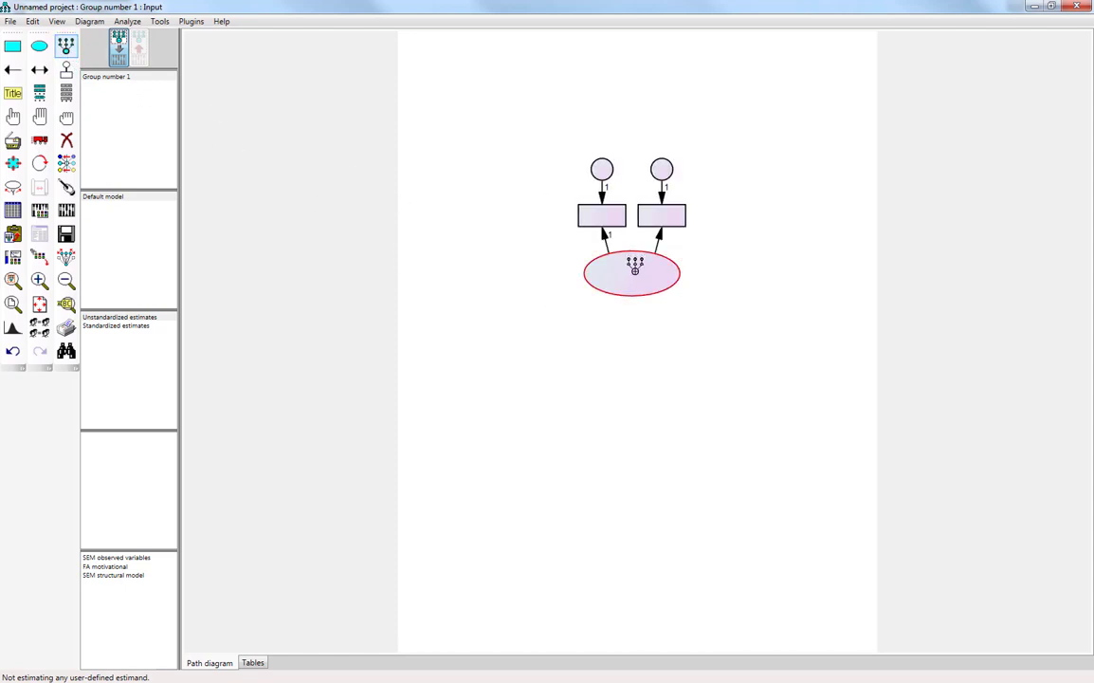
{"action": "left_click", "coordinate": [635, 270]}
{"action": "left_click", "coordinate": [635, 269]}
{"action": "left_click", "coordinate": [635, 269]}
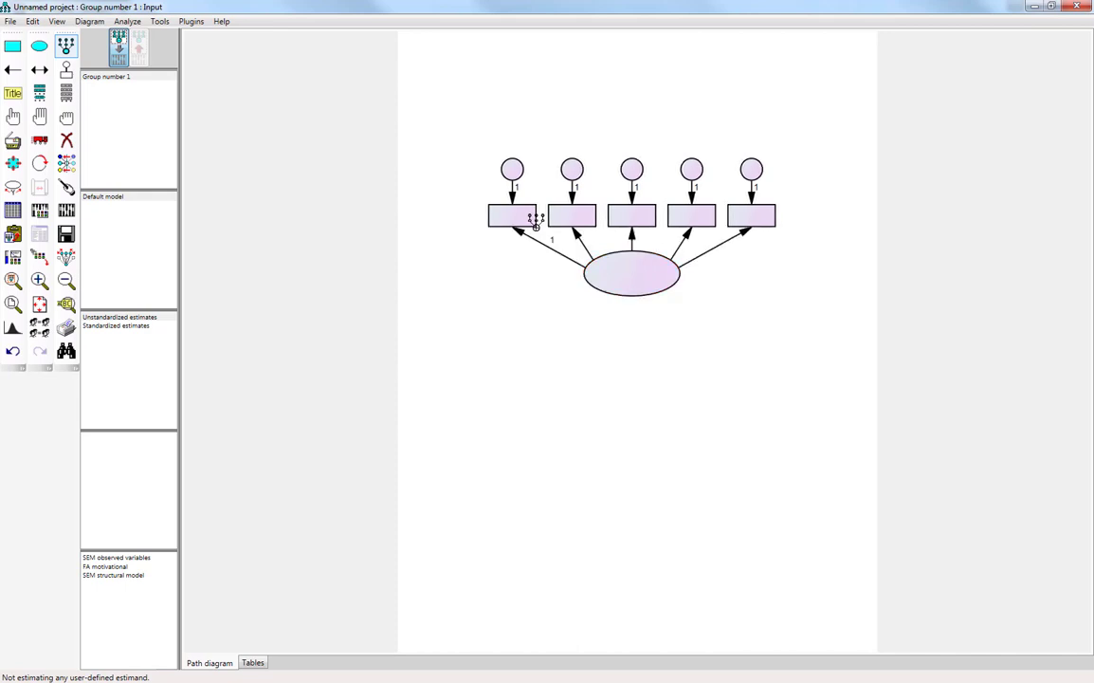
Step: Assign ACCEPTANCETOTAL, EMPATHYTOTAL, ADAPTATIONTOTAL and EVOCATIONTOTAL to the first four indicator boxes
{"action": "left_click", "coordinate": [66, 92]}
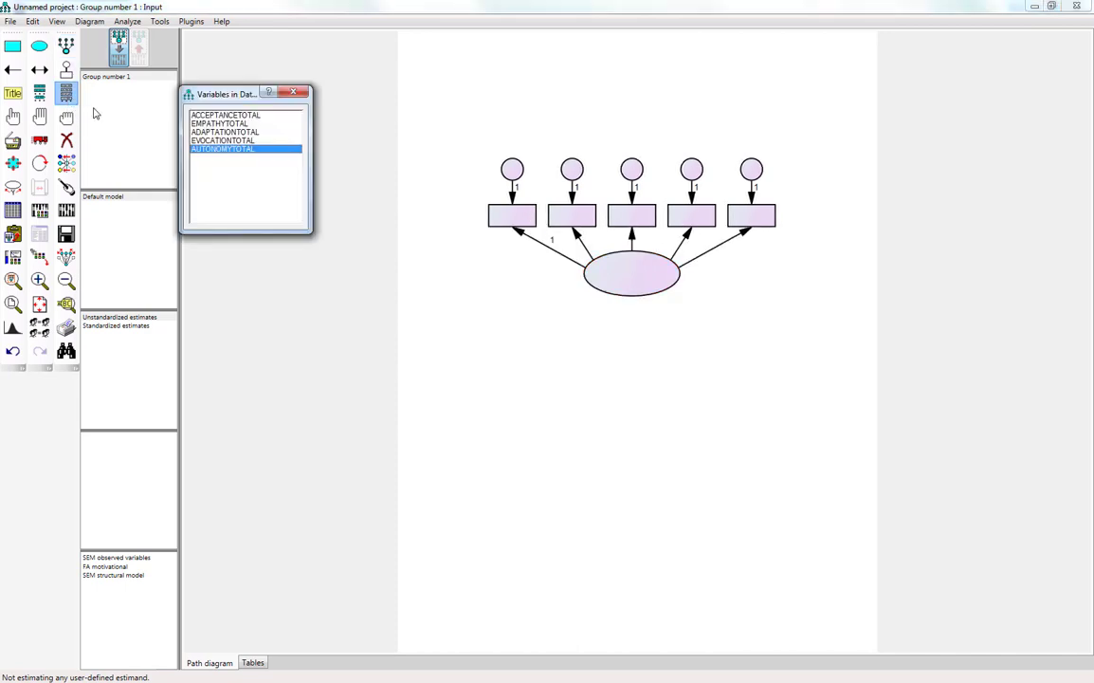
{"action": "left_click_drag", "start_coordinate": [206, 115], "coordinate": [507, 216]}
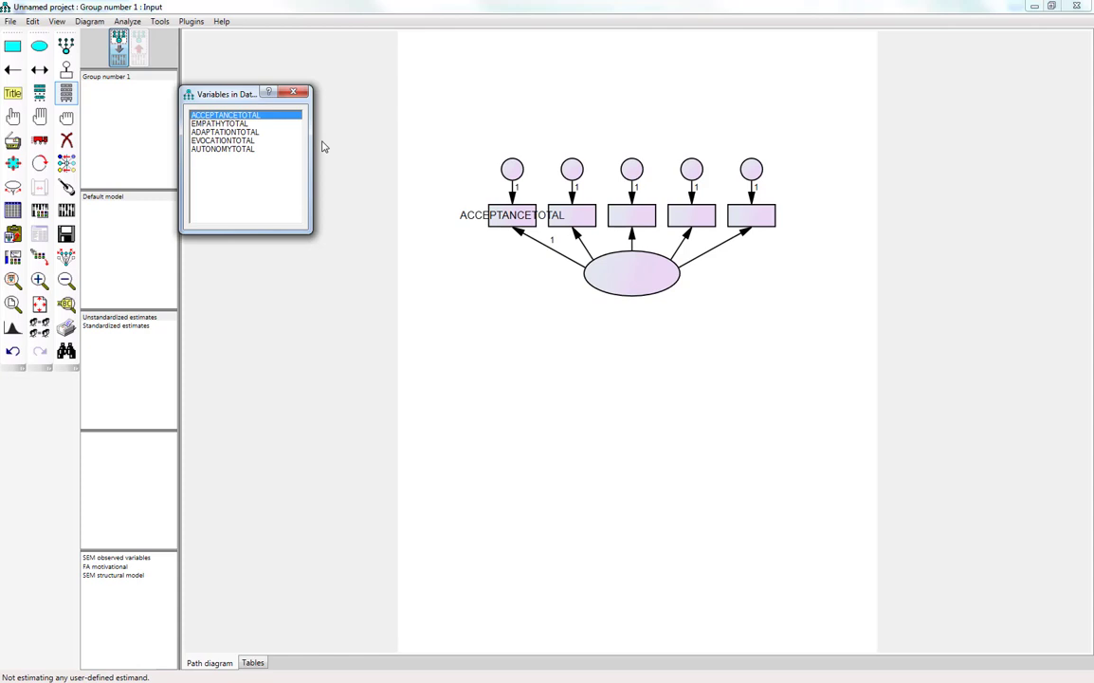
{"action": "left_click_drag", "start_coordinate": [217, 123], "coordinate": [541, 204]}
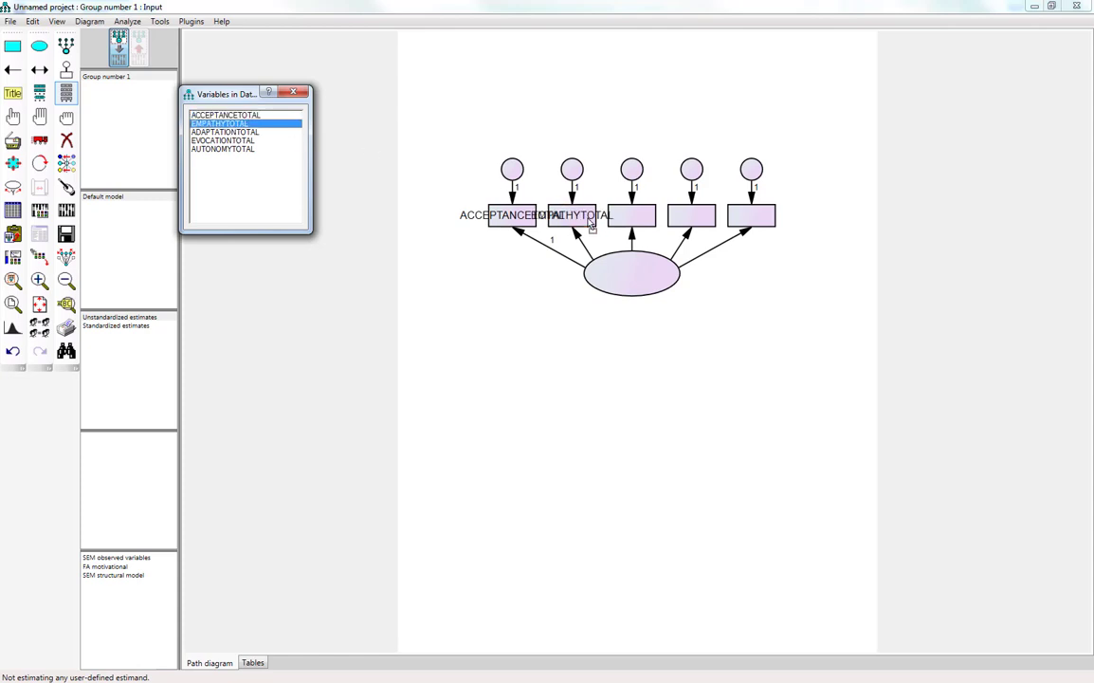
{"action": "left_click_drag", "start_coordinate": [227, 132], "coordinate": [626, 212]}
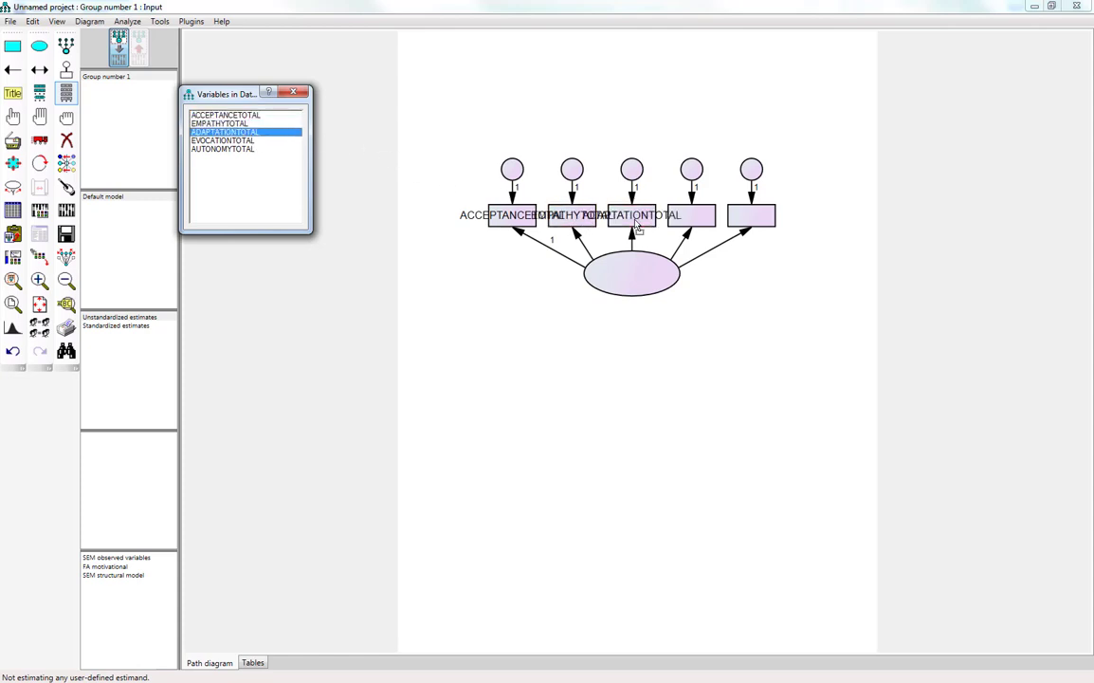
{"action": "left_click_drag", "start_coordinate": [232, 140], "coordinate": [692, 215]}
Step: Put AUTONOMYTOTAL on the fifth indicator box and name the latent ellipse Motivational
{"action": "left_click_drag", "start_coordinate": [252, 152], "coordinate": [751, 214]}
{"action": "double_click", "coordinate": [635, 281]}
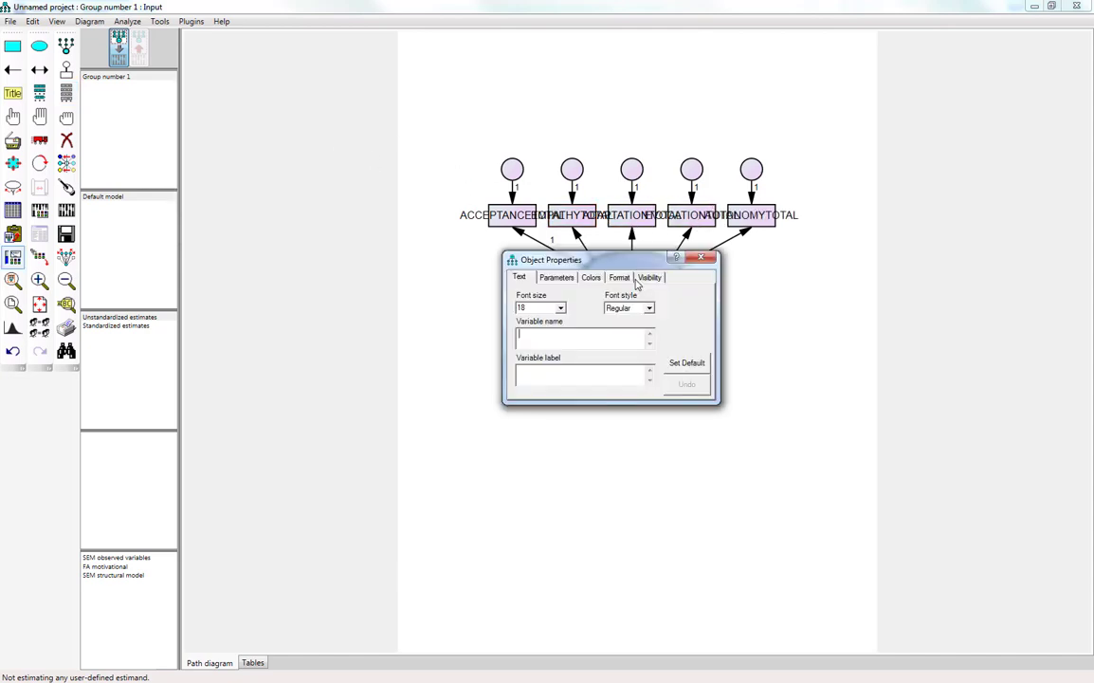
{"action": "left_click", "coordinate": [706, 258]}
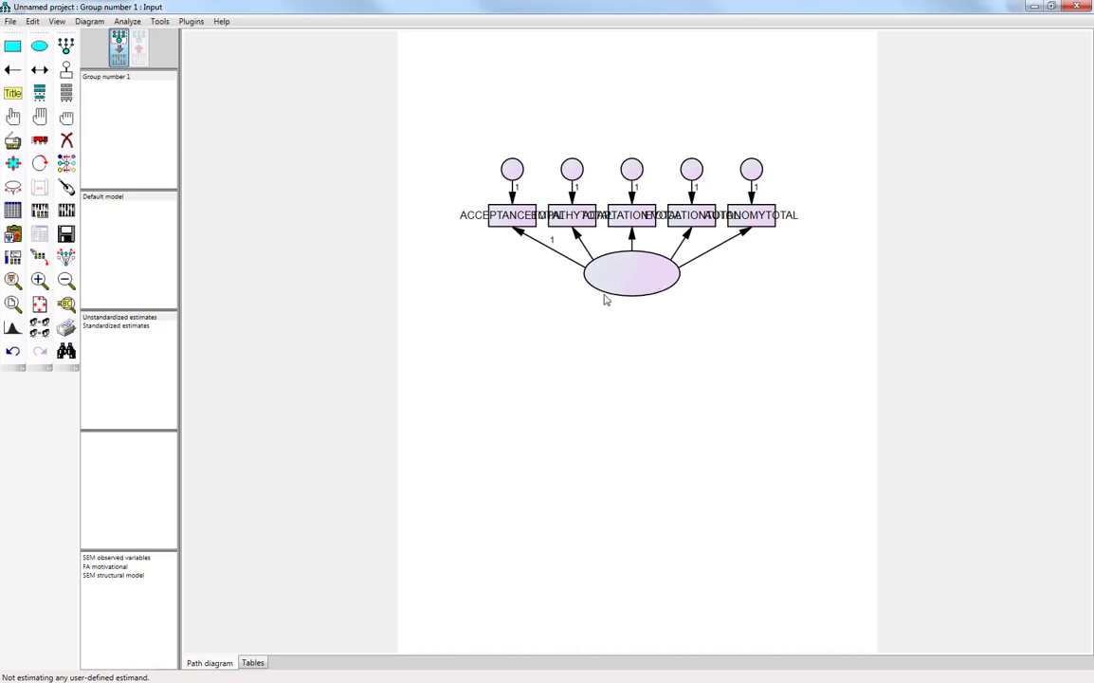
{"action": "double_click", "coordinate": [641, 277]}
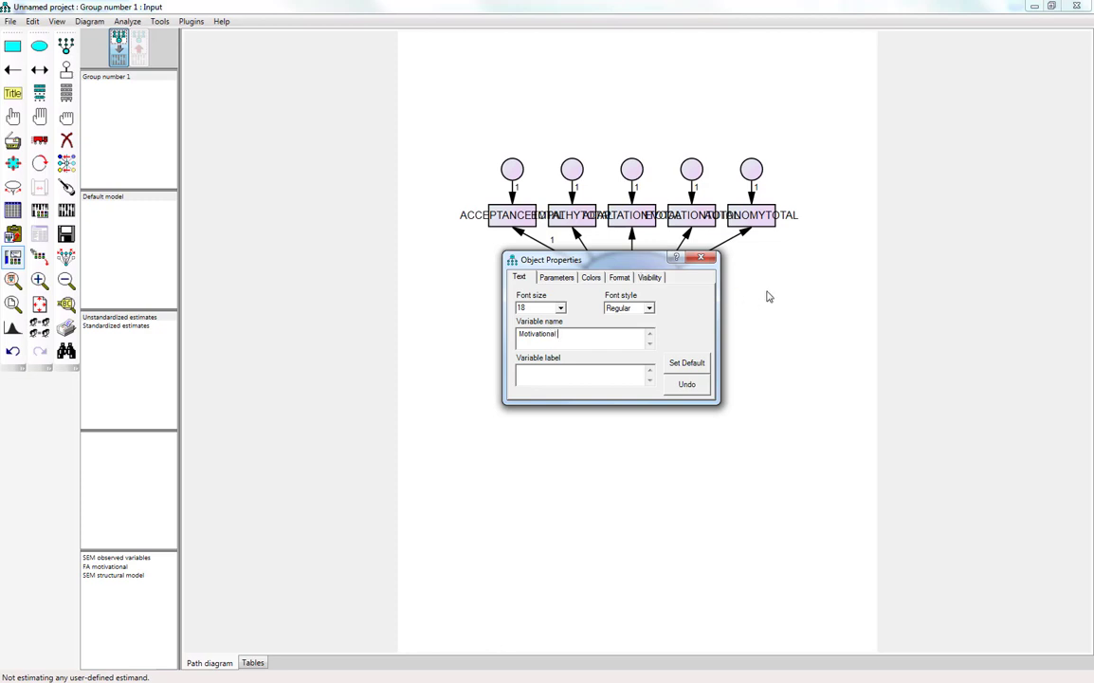
{"action": "left_click", "coordinate": [702, 258]}
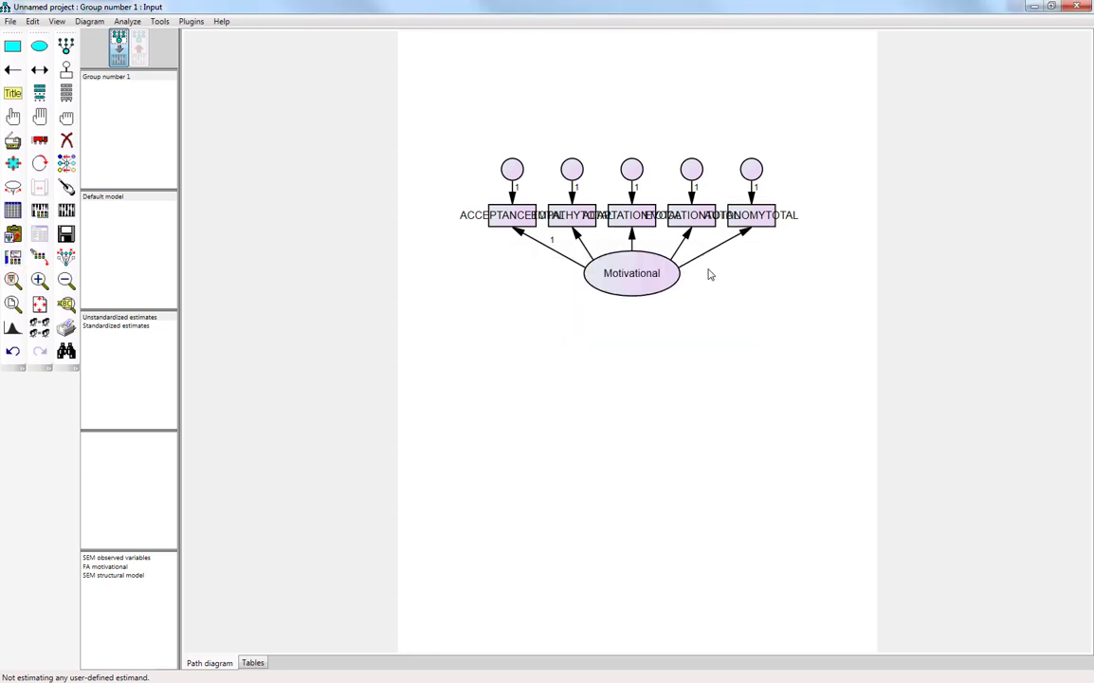
Step: Name the five error circles e1, e2, e3, e4 and e5
{"action": "double_click", "coordinate": [517, 175]}
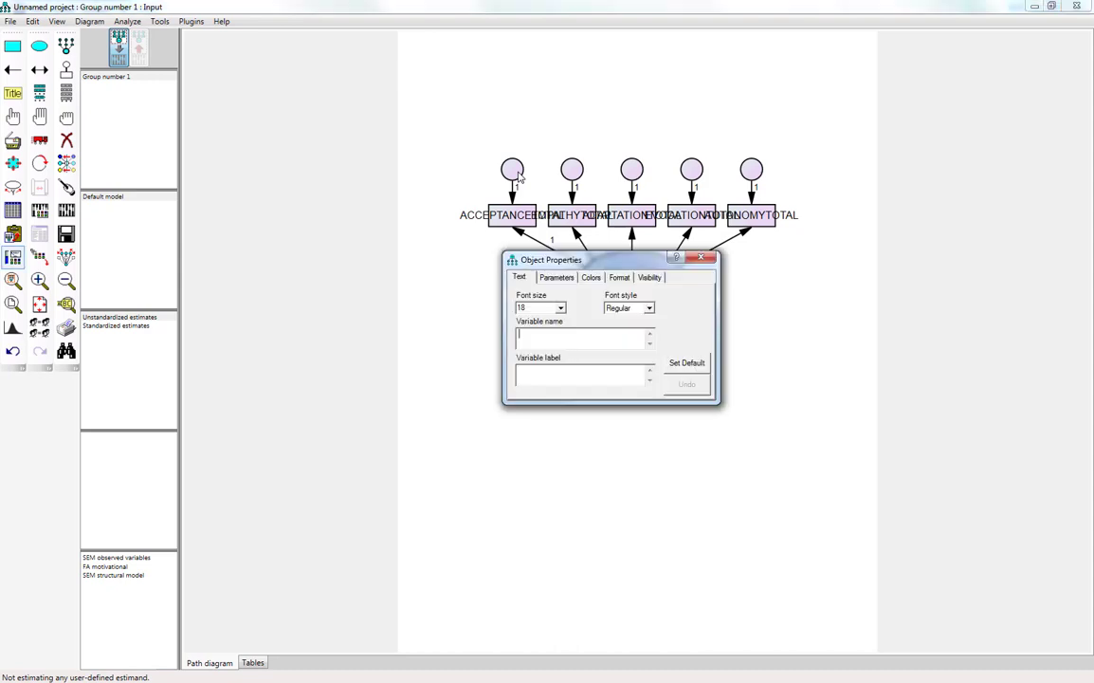
{"action": "type", "text": "e1"}
{"action": "left_click", "coordinate": [579, 170]}
{"action": "type", "text": "e2"}
{"action": "left_click", "coordinate": [633, 171]}
{"action": "type", "text": "e3"}
{"action": "left_click", "coordinate": [686, 171]}
{"action": "type", "text": "e4"}
{"action": "left_click", "coordinate": [747, 177]}
{"action": "type", "text": "e5"}
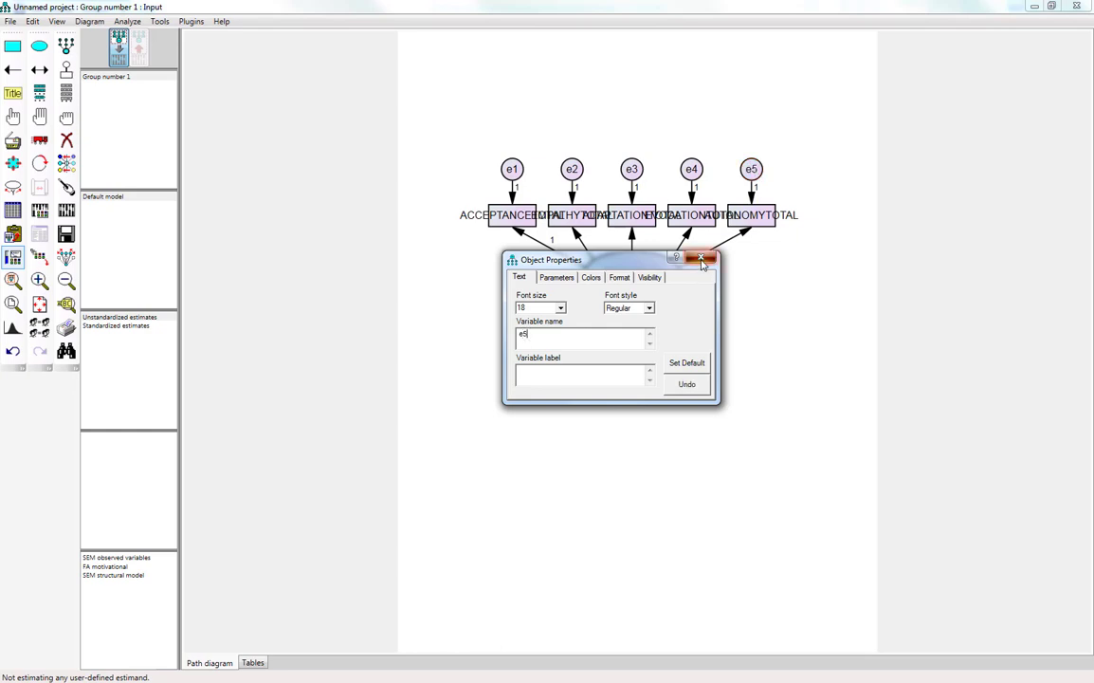
{"action": "left_click", "coordinate": [701, 257]}
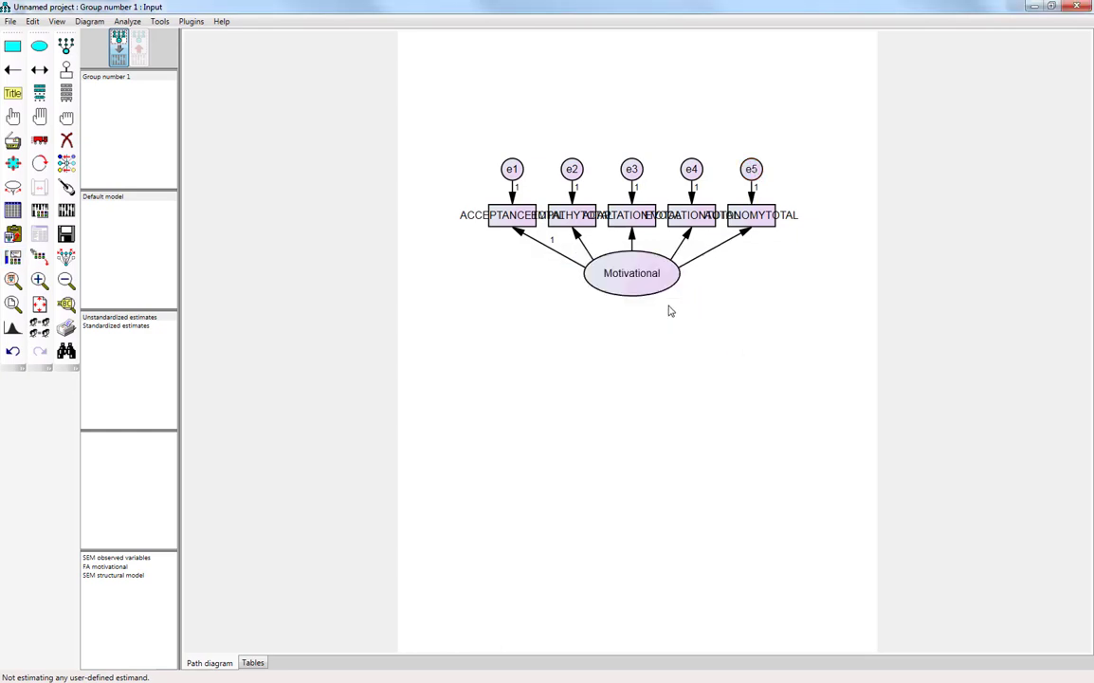
{"action": "key", "text": "ctrl+z"}
{"action": "left_click", "coordinate": [189, 22]}
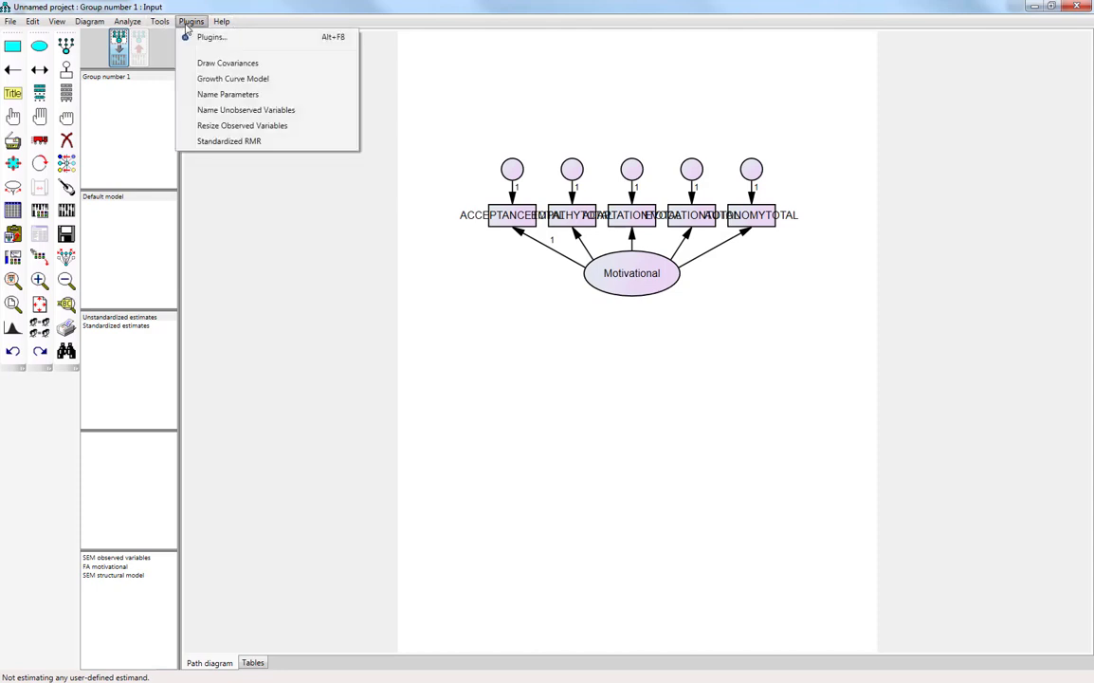
{"action": "left_click", "coordinate": [281, 111]}
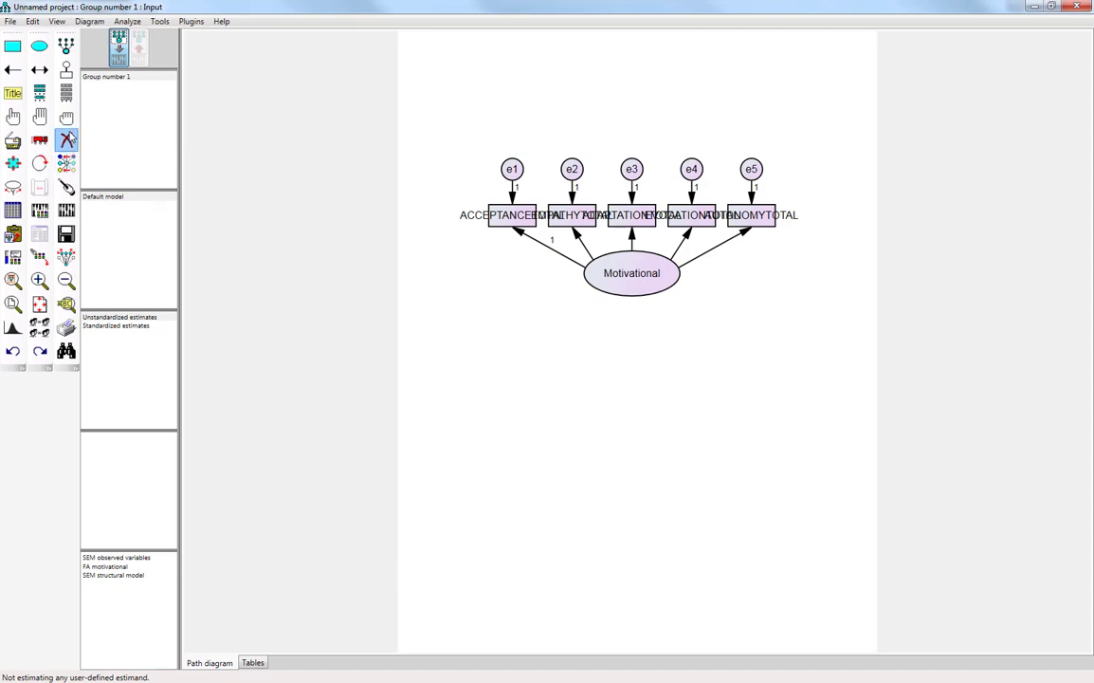
Step: Erase the Motivational latent, its five indicator boxes and error circles e1–e5
{"action": "left_click", "coordinate": [68, 141]}
{"action": "left_click", "coordinate": [659, 268]}
{"action": "left_click", "coordinate": [692, 215]}
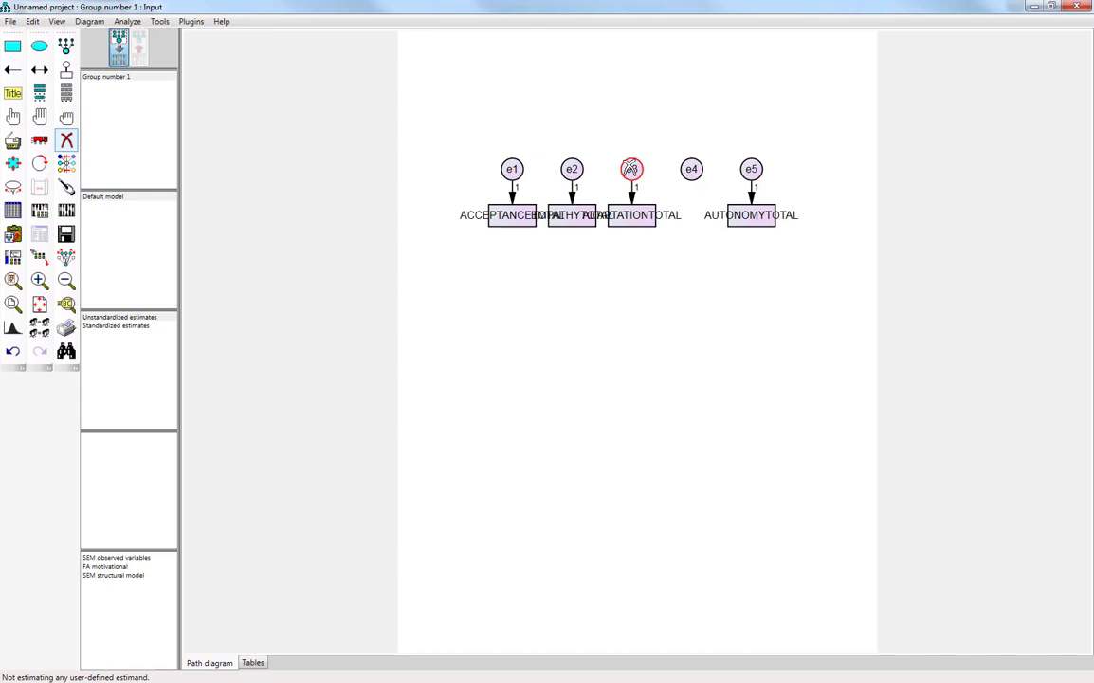
{"action": "left_click", "coordinate": [632, 169]}
{"action": "left_click", "coordinate": [632, 215]}
{"action": "left_click", "coordinate": [572, 171]}
{"action": "left_click", "coordinate": [512, 169]}
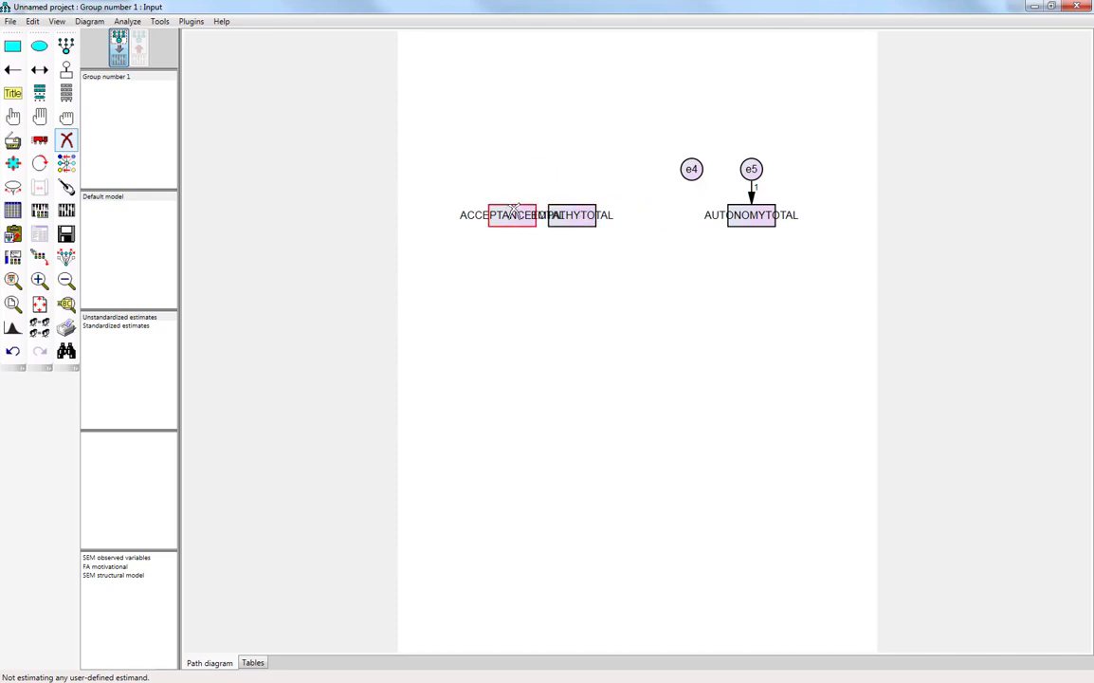
{"action": "left_click", "coordinate": [512, 215]}
{"action": "left_click", "coordinate": [572, 215]}
{"action": "left_click", "coordinate": [692, 169]}
{"action": "left_click", "coordinate": [748, 170]}
{"action": "left_click", "coordinate": [752, 215]}
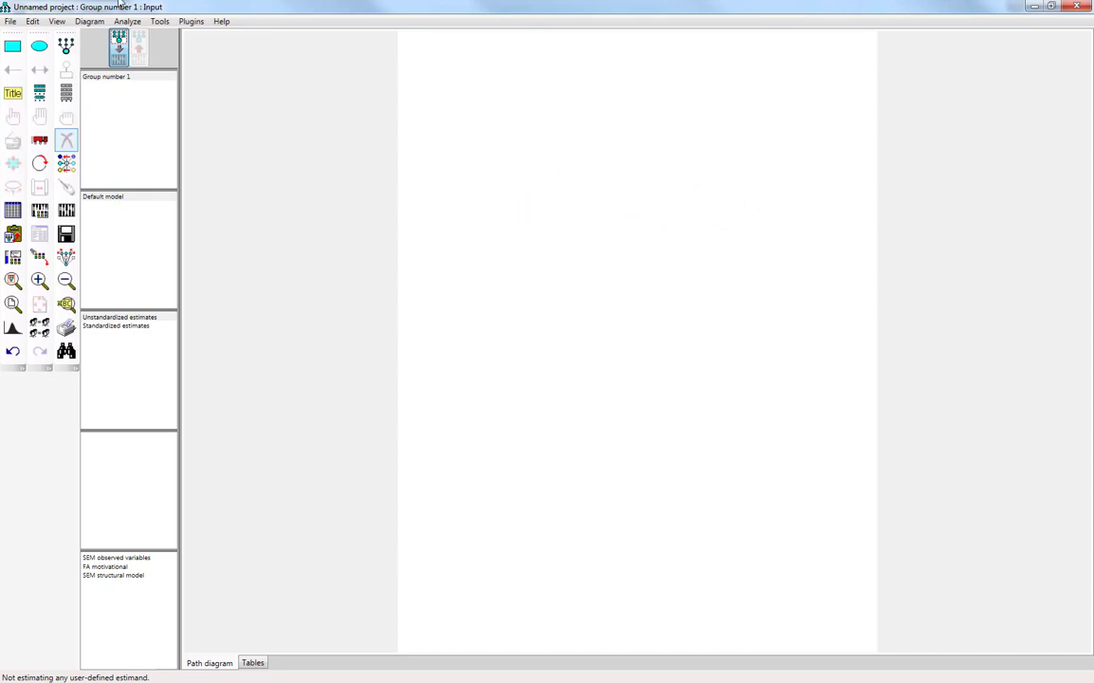
{"action": "left_click", "coordinate": [66, 48]}
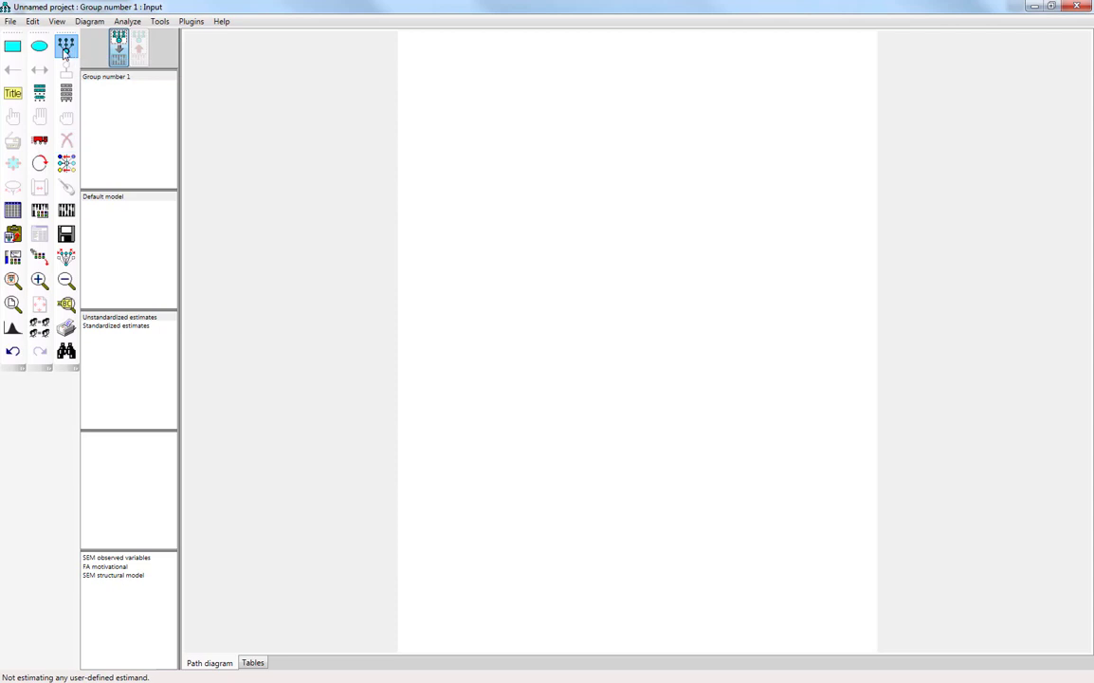
Step: Draw a new latent ellipse with five indicators and label the first box ACCEPTANCETOTAL
{"action": "left_click_drag", "start_coordinate": [597, 271], "coordinate": [659, 319]}
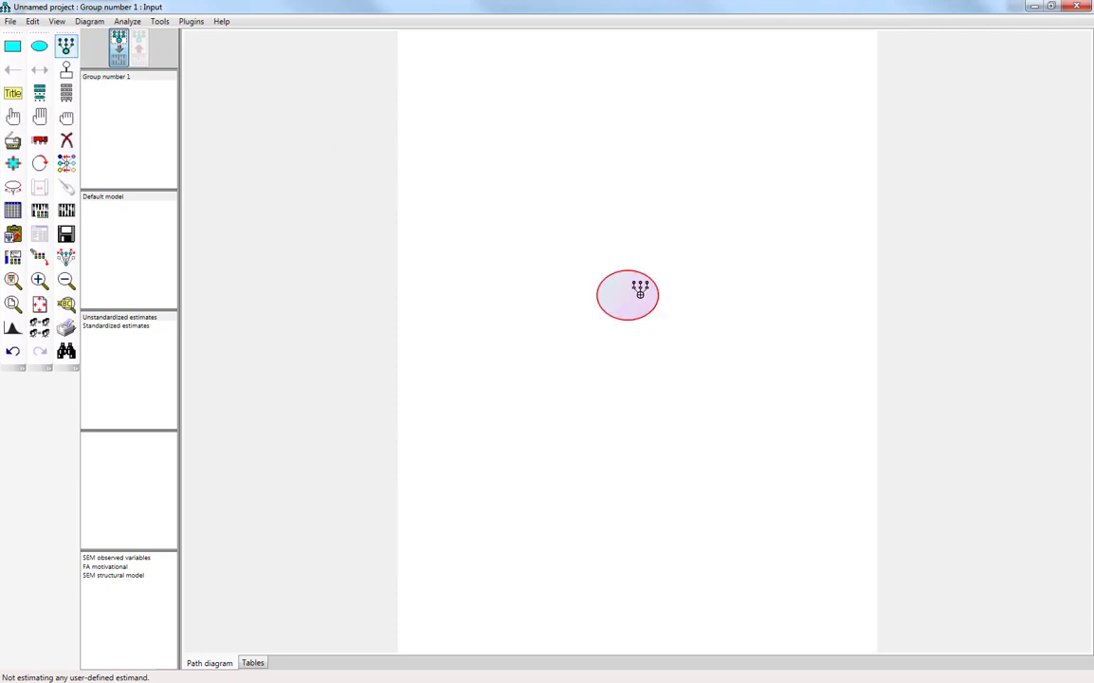
{"action": "left_click", "coordinate": [640, 292]}
{"action": "left_click", "coordinate": [640, 292]}
{"action": "left_click", "coordinate": [640, 292]}
{"action": "left_click", "coordinate": [641, 292]}
{"action": "left_click", "coordinate": [640, 292]}
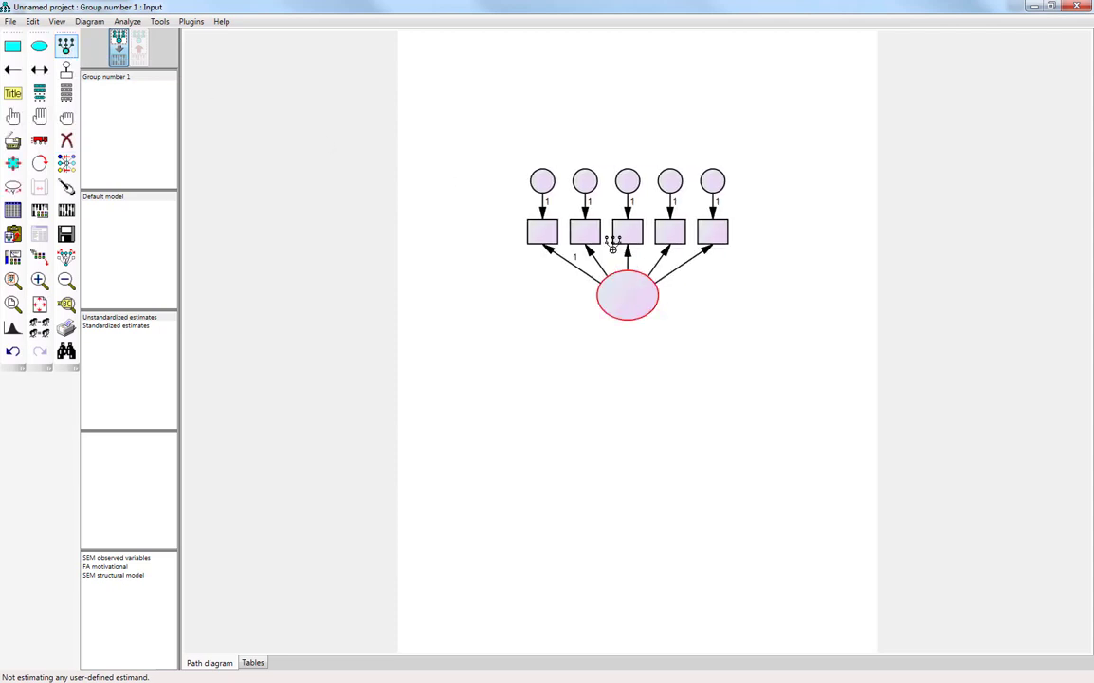
{"action": "left_click", "coordinate": [66, 92]}
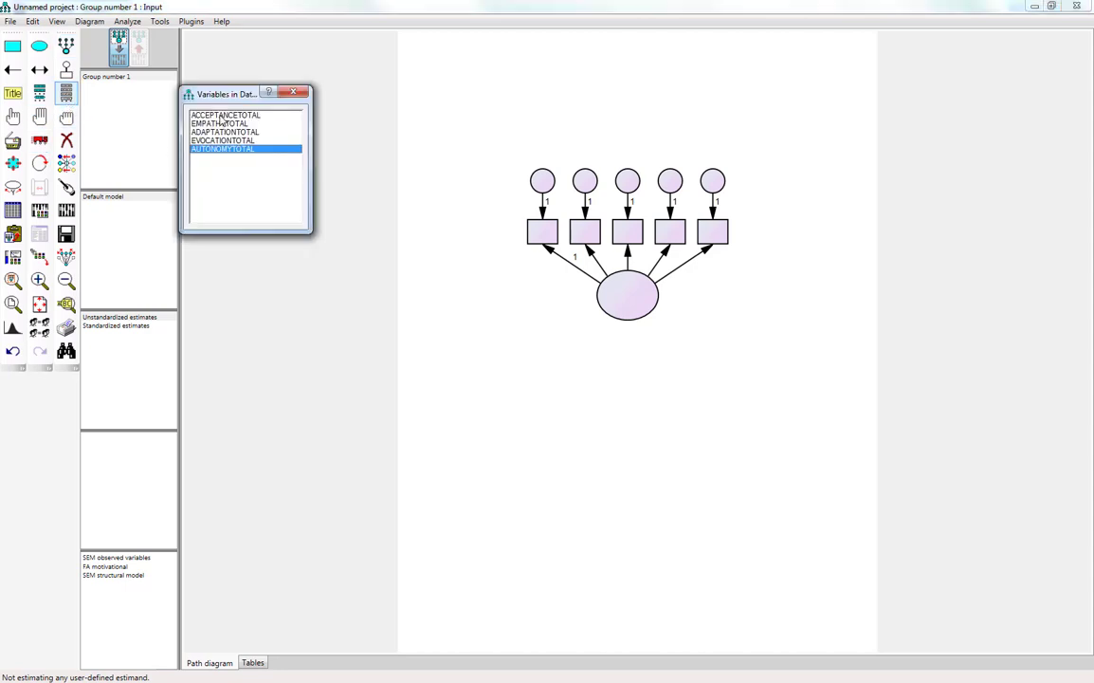
{"action": "left_click_drag", "start_coordinate": [220, 116], "coordinate": [538, 235]}
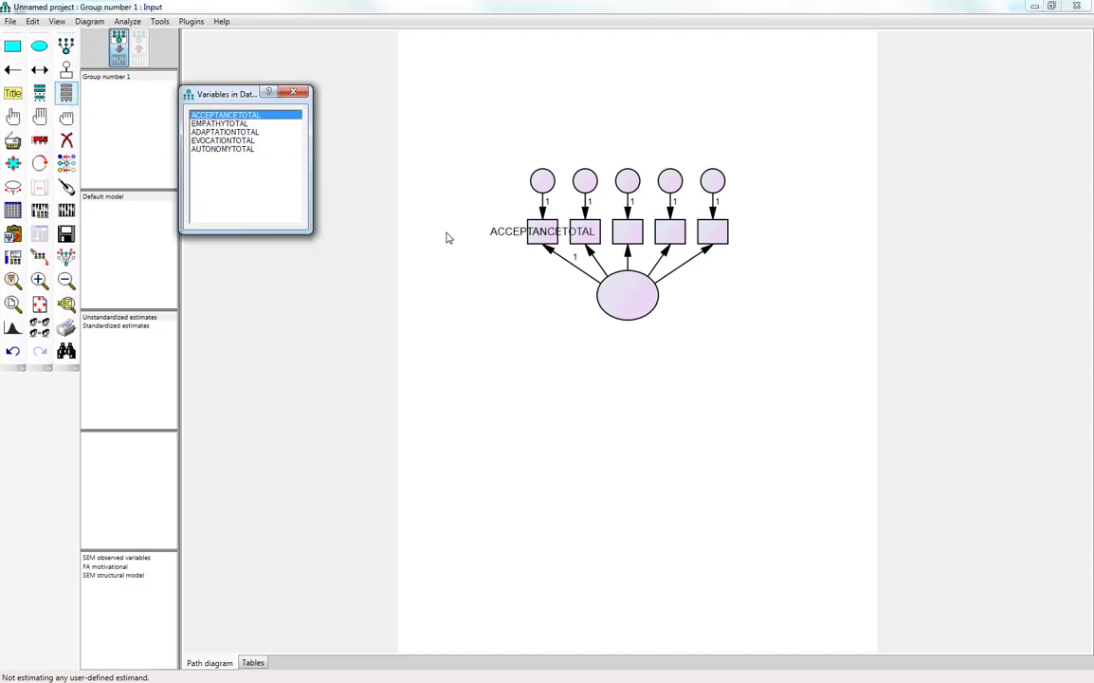
{"action": "left_click", "coordinate": [295, 94]}
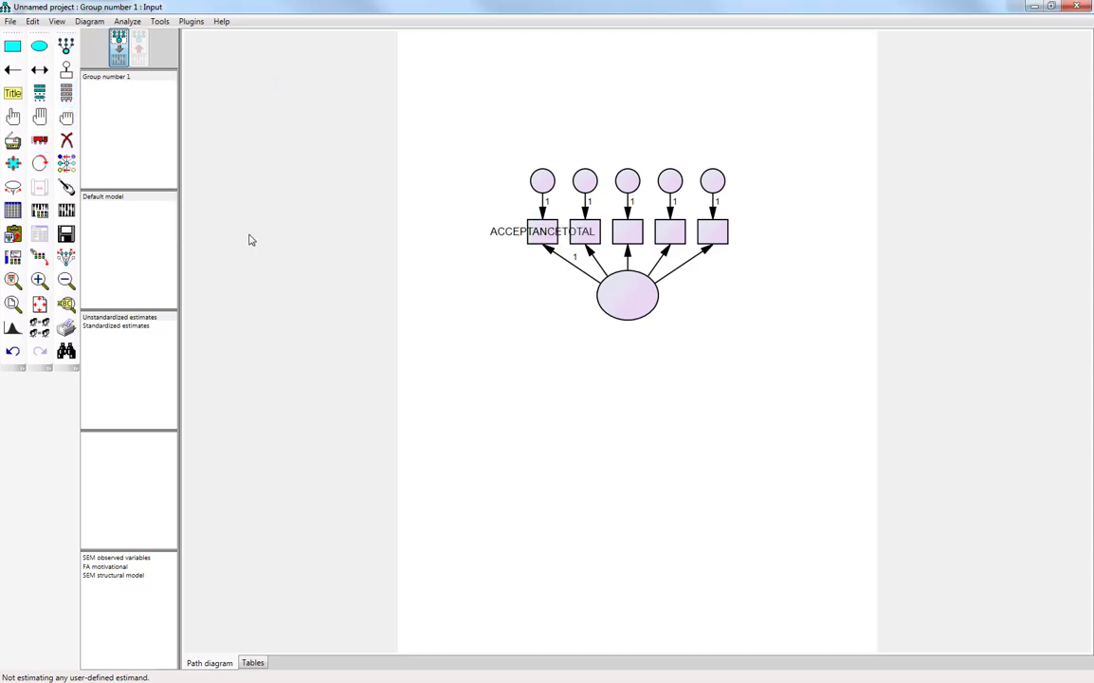
Step: Place an AUTONOMYTOTAL box below the model
{"action": "left_click", "coordinate": [65, 93]}
{"action": "left_click_drag", "start_coordinate": [249, 149], "coordinate": [262, 166]}
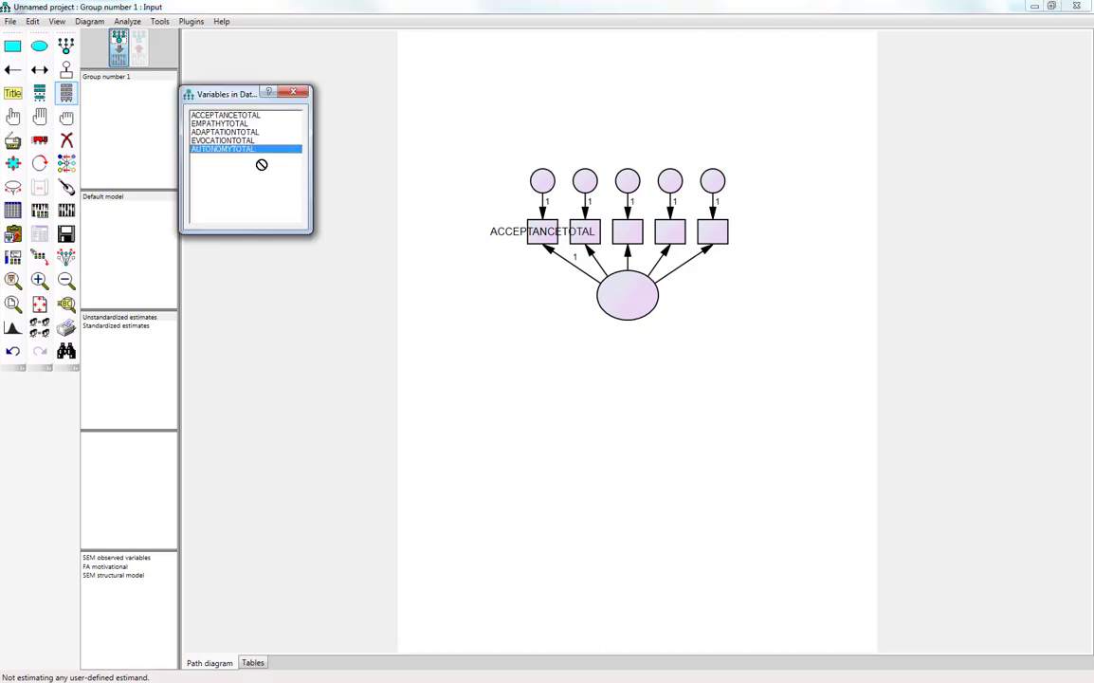
{"action": "left_click_drag", "start_coordinate": [531, 406], "coordinate": [529, 403]}
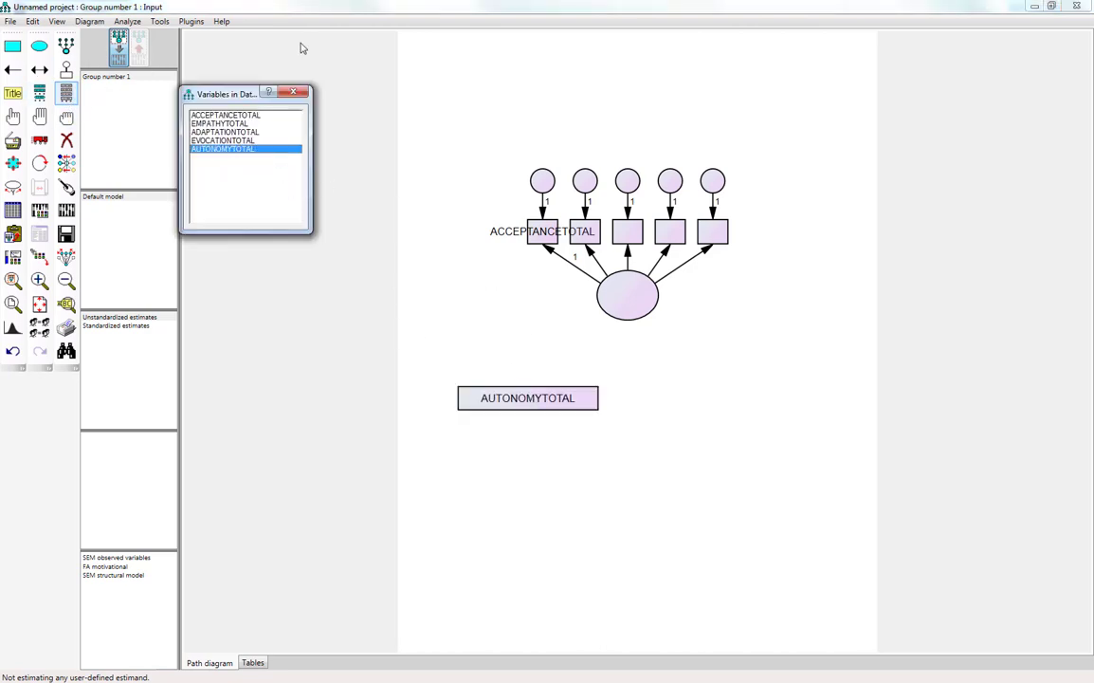
{"action": "left_click", "coordinate": [293, 92]}
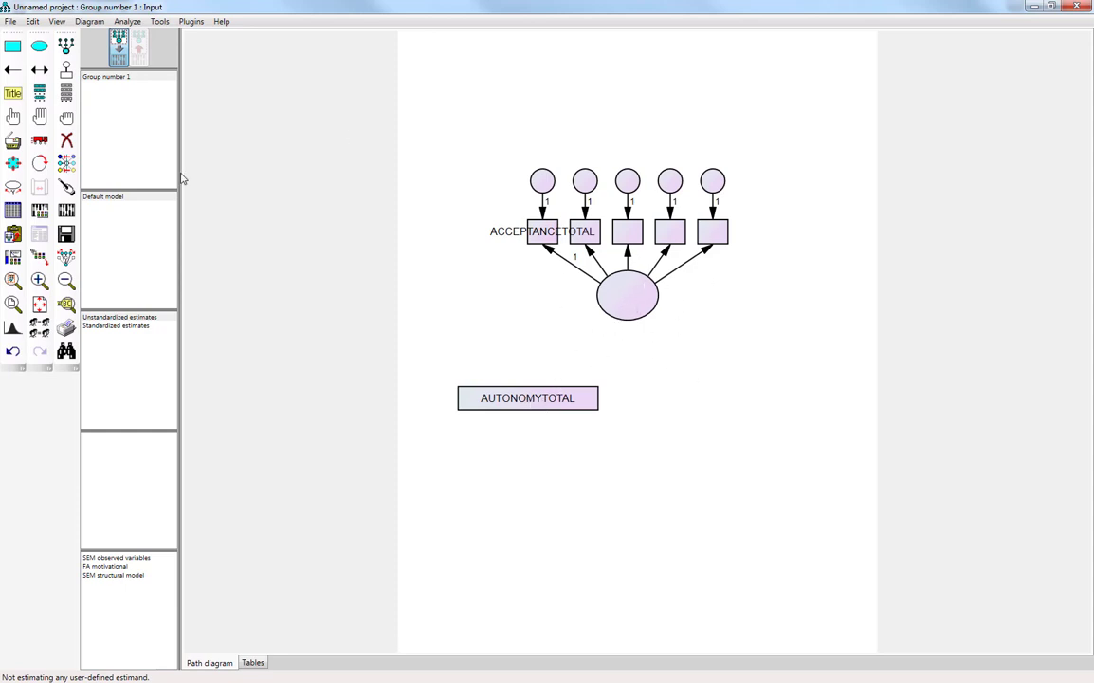
Step: Draw a path from the latent to AUTONOMYTOTAL, add its error, and auto-name F1 and e1–e6
{"action": "left_click", "coordinate": [12, 70]}
{"action": "left_click_drag", "start_coordinate": [640, 289], "coordinate": [566, 402]}
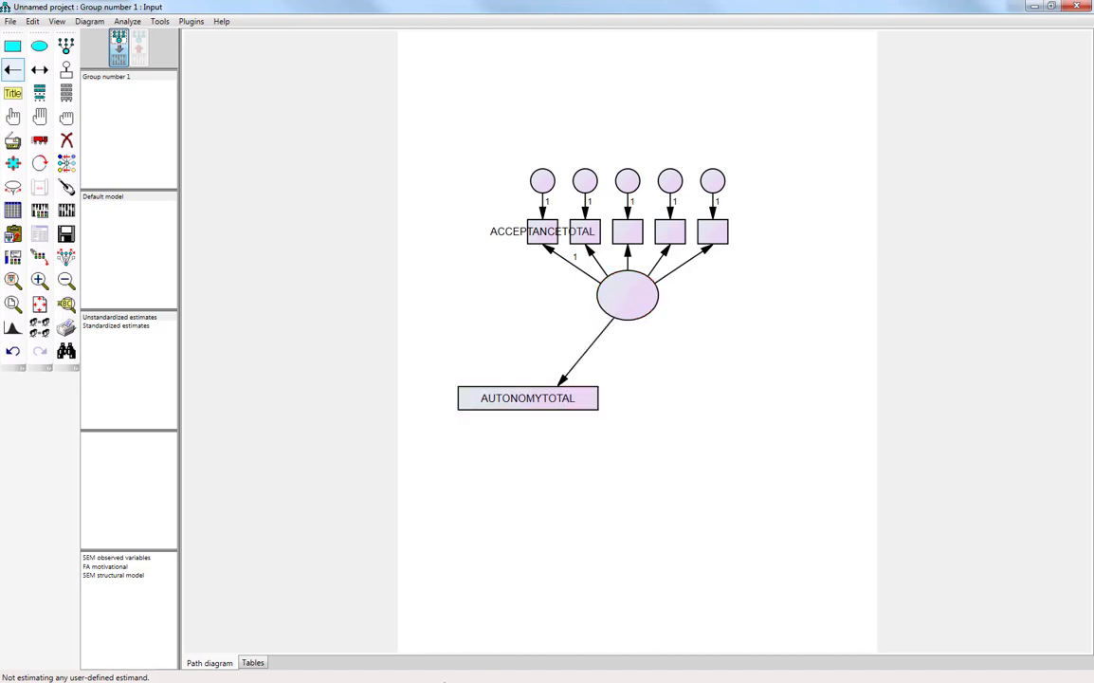
{"action": "left_click", "coordinate": [66, 76]}
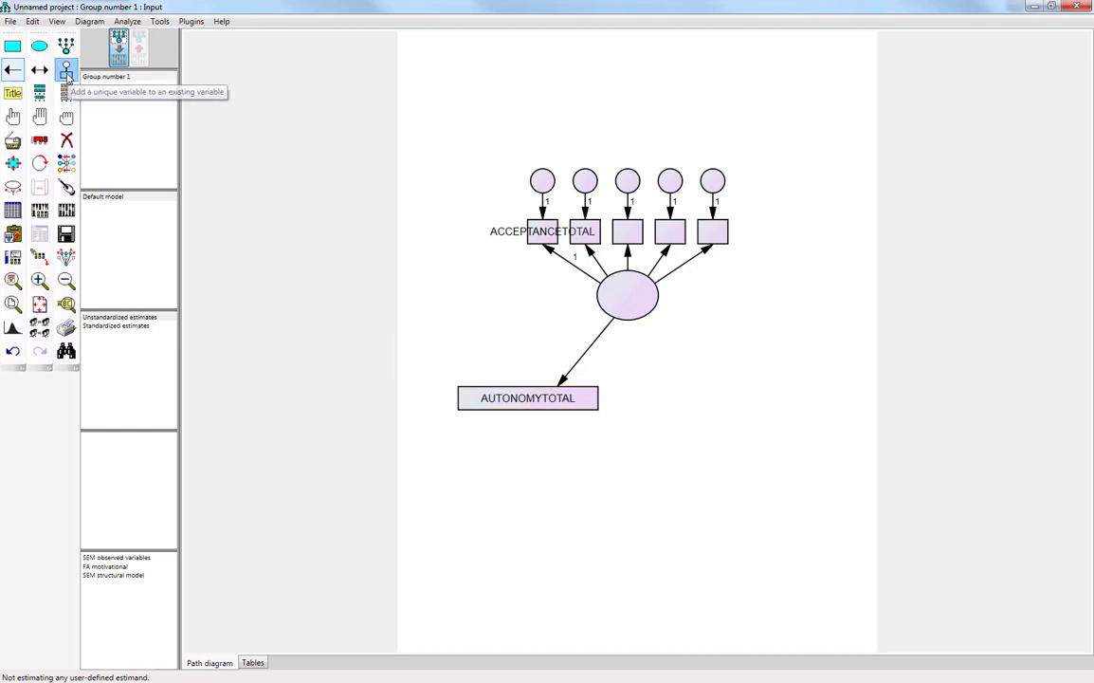
{"action": "left_click", "coordinate": [490, 398]}
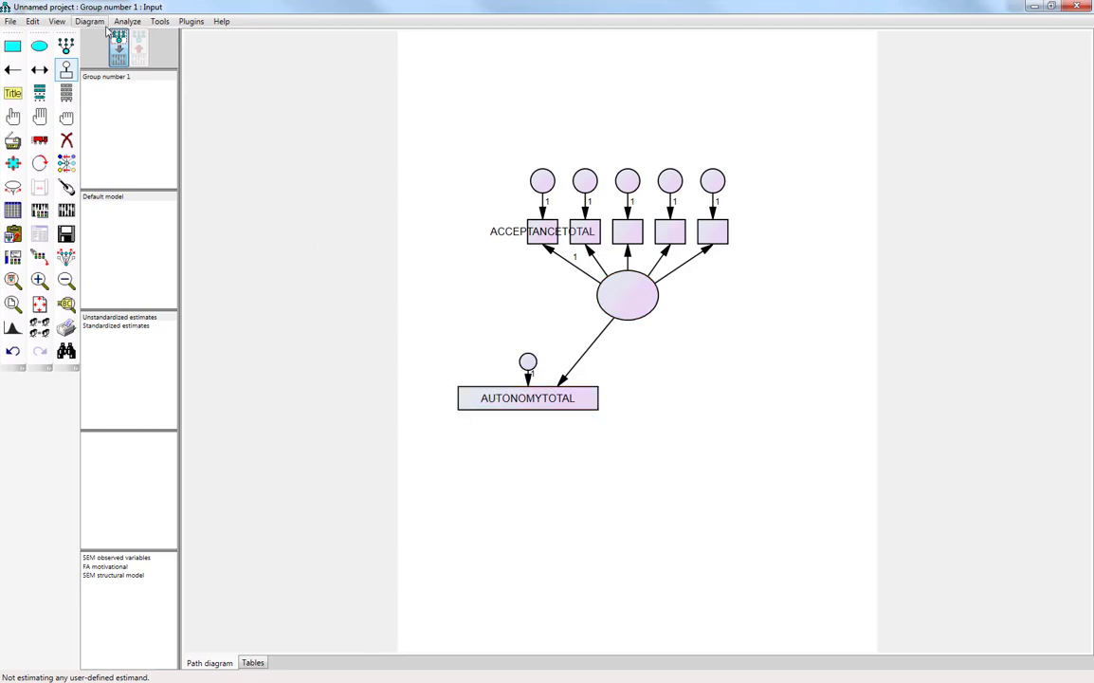
{"action": "left_click", "coordinate": [193, 22]}
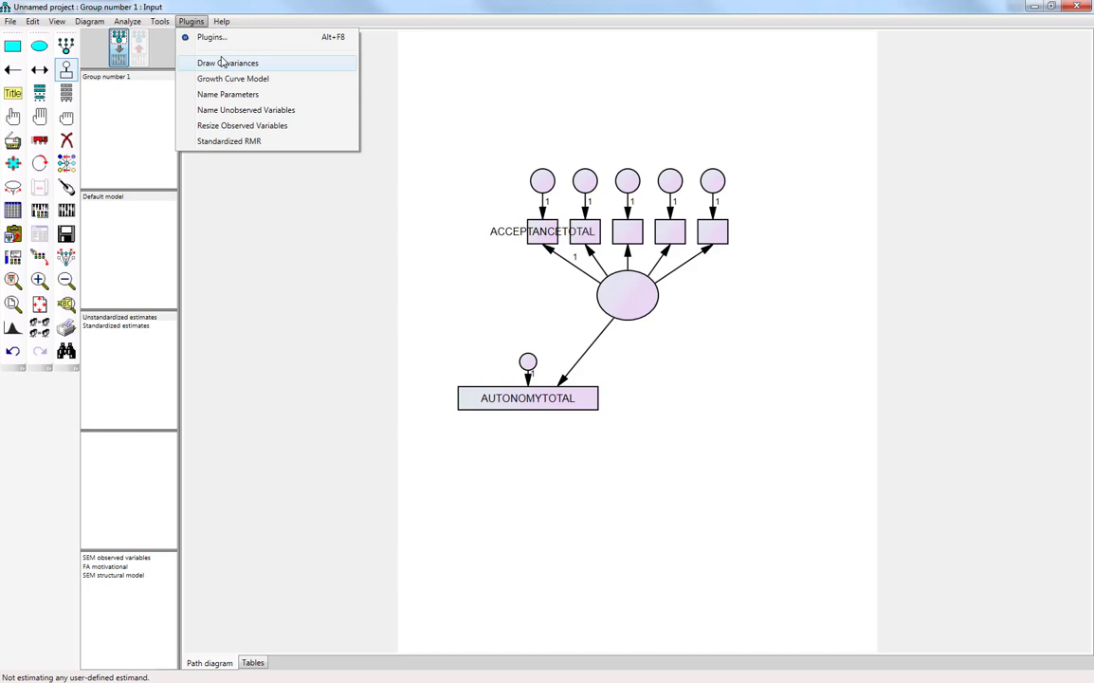
{"action": "left_click", "coordinate": [243, 111]}
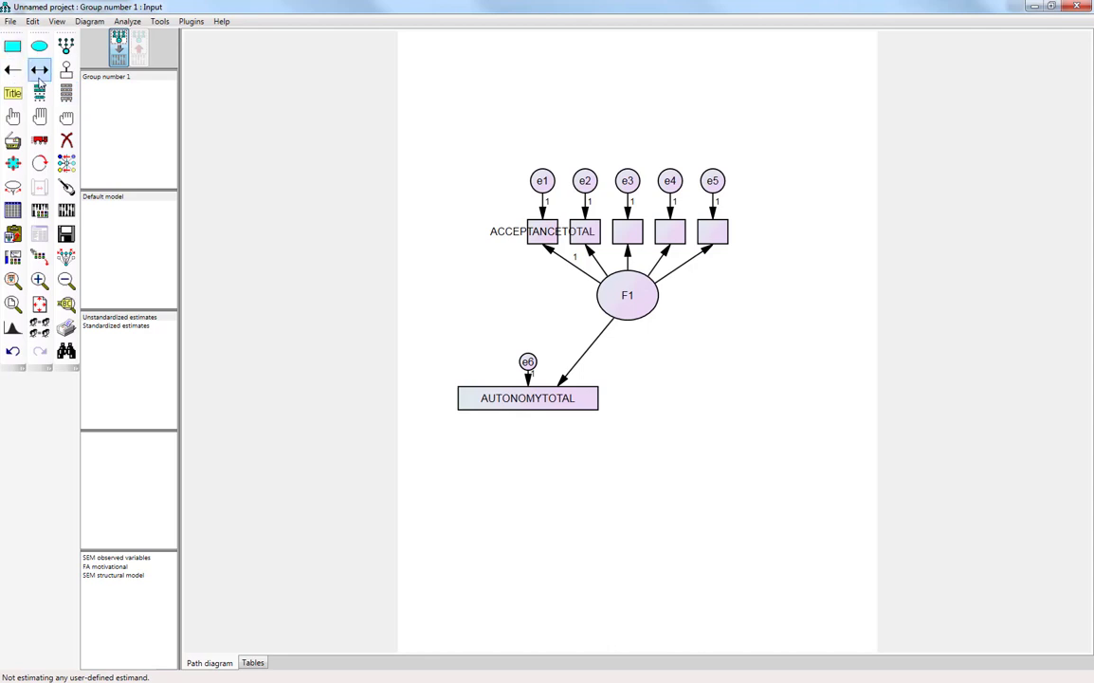
Step: Remove the F1-to-AUTONOMYTOTAL path and draw a covariance from e6 to e1
{"action": "left_click", "coordinate": [66, 141]}
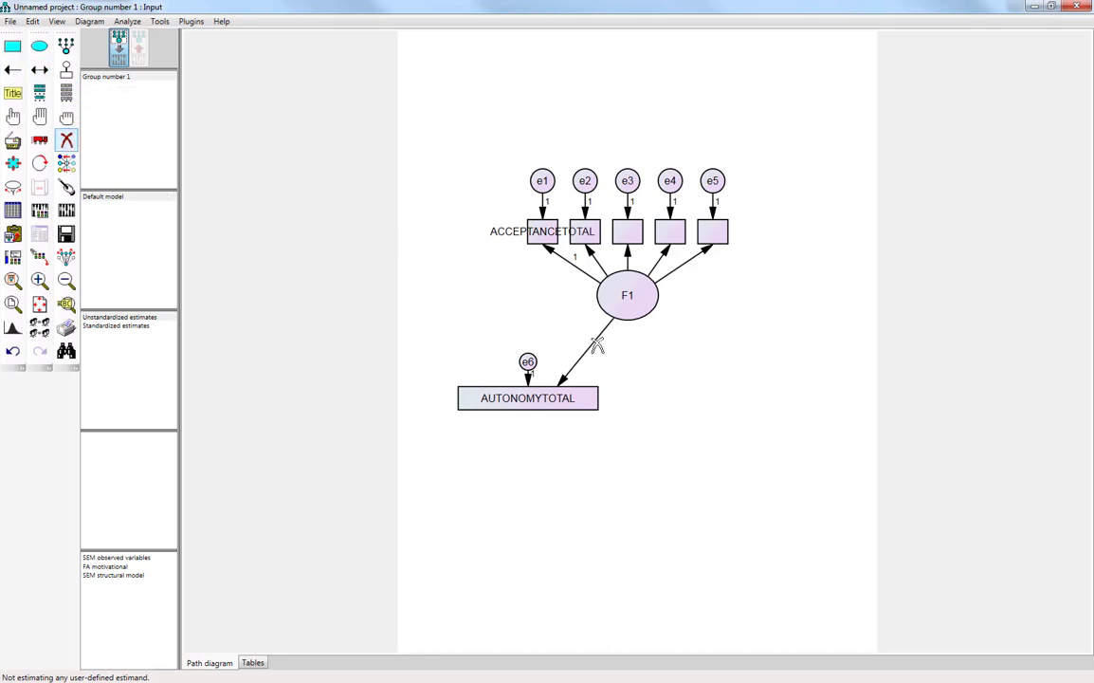
{"action": "left_click", "coordinate": [595, 343]}
{"action": "left_click", "coordinate": [39, 69]}
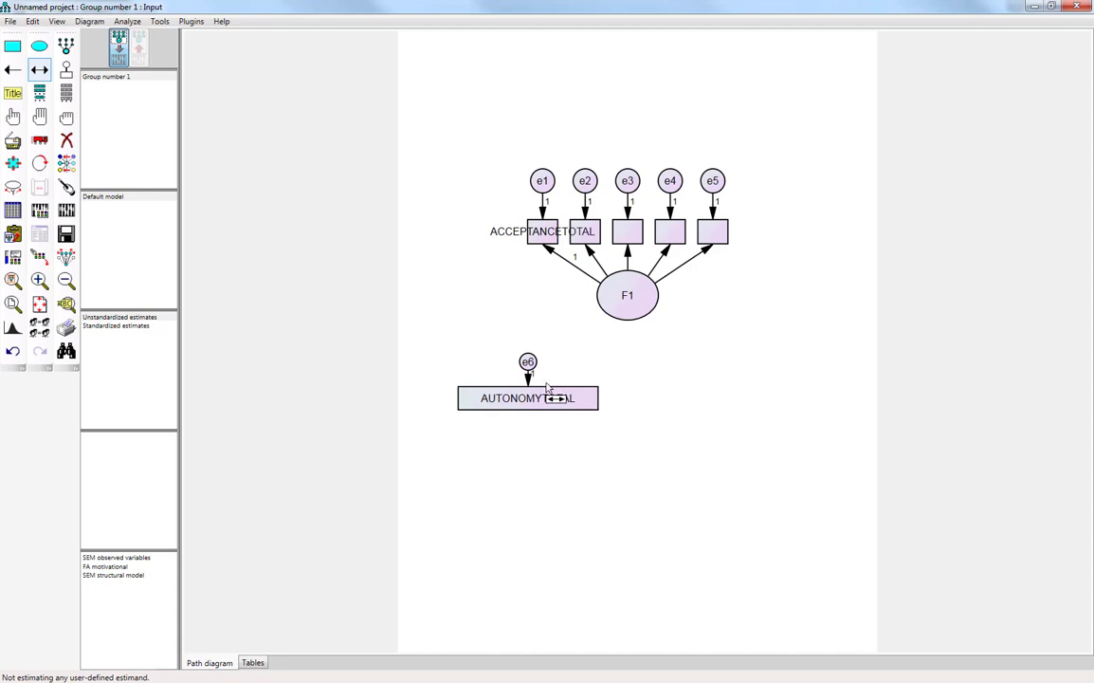
{"action": "left_click_drag", "start_coordinate": [528, 361], "coordinate": [542, 182]}
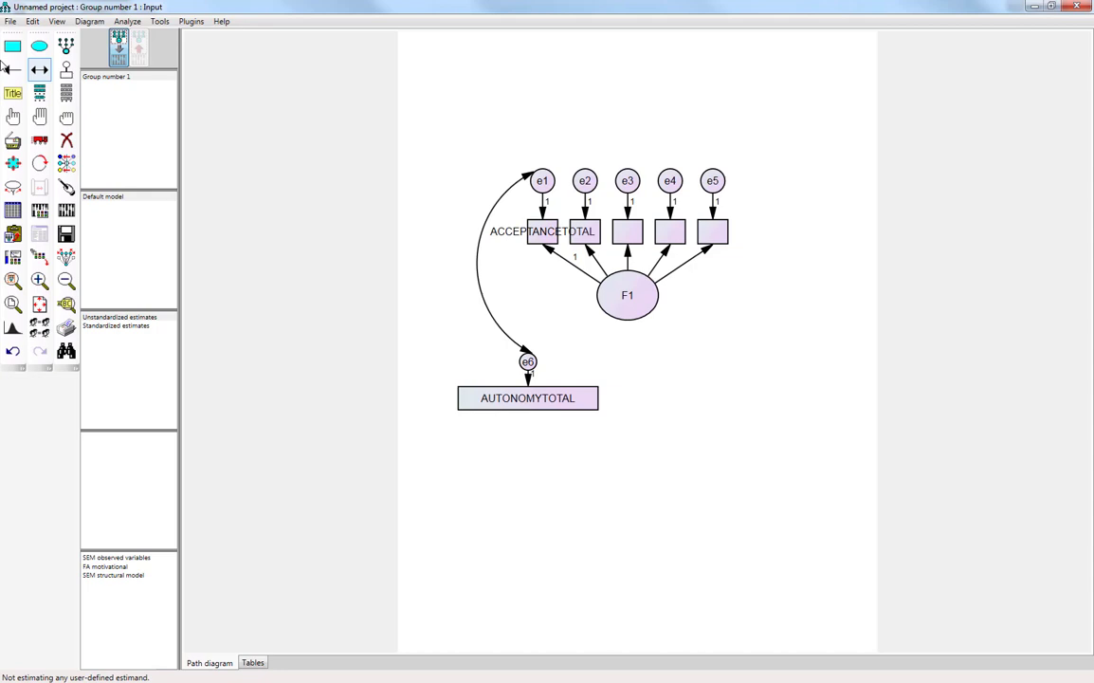
Step: Erase the e1–e6 covariance, factor F1, the first two indicator boxes and errors e1, e2
{"action": "left_click", "coordinate": [68, 141]}
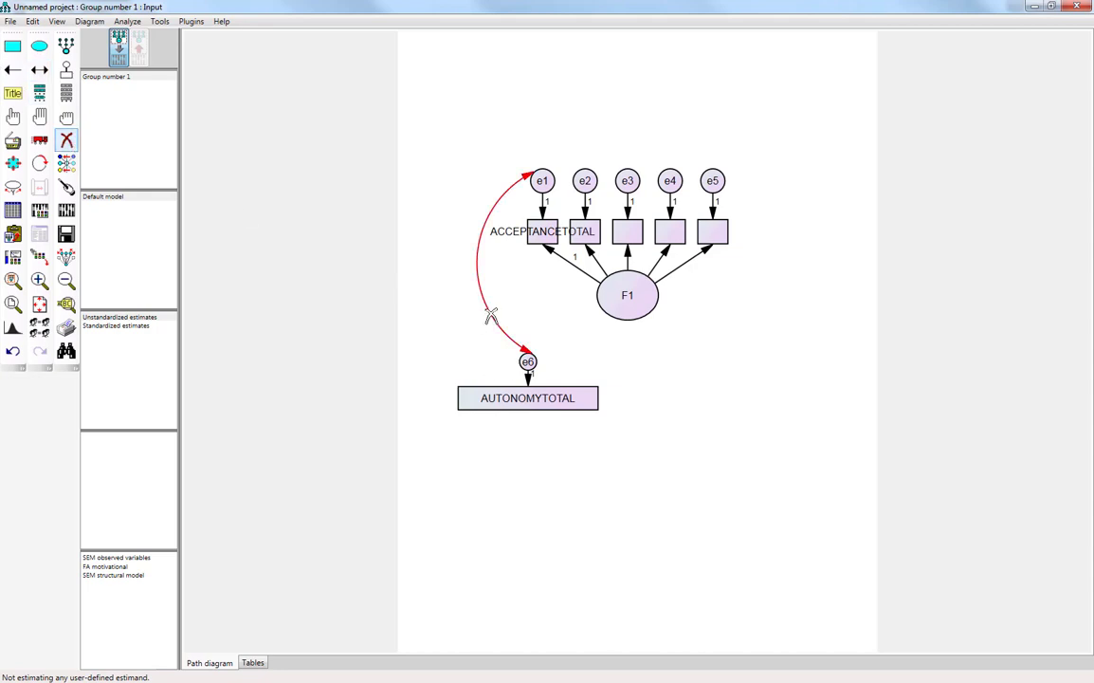
{"action": "left_click", "coordinate": [490, 315]}
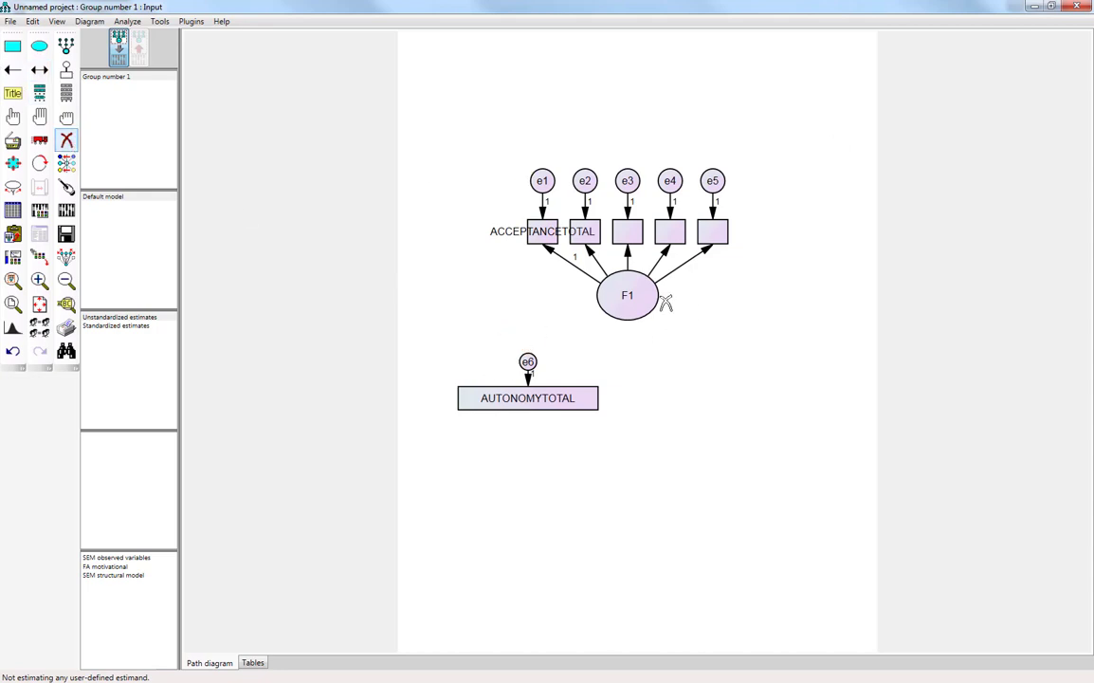
{"action": "left_click", "coordinate": [643, 296]}
{"action": "left_click", "coordinate": [585, 232]}
{"action": "left_click", "coordinate": [542, 232]}
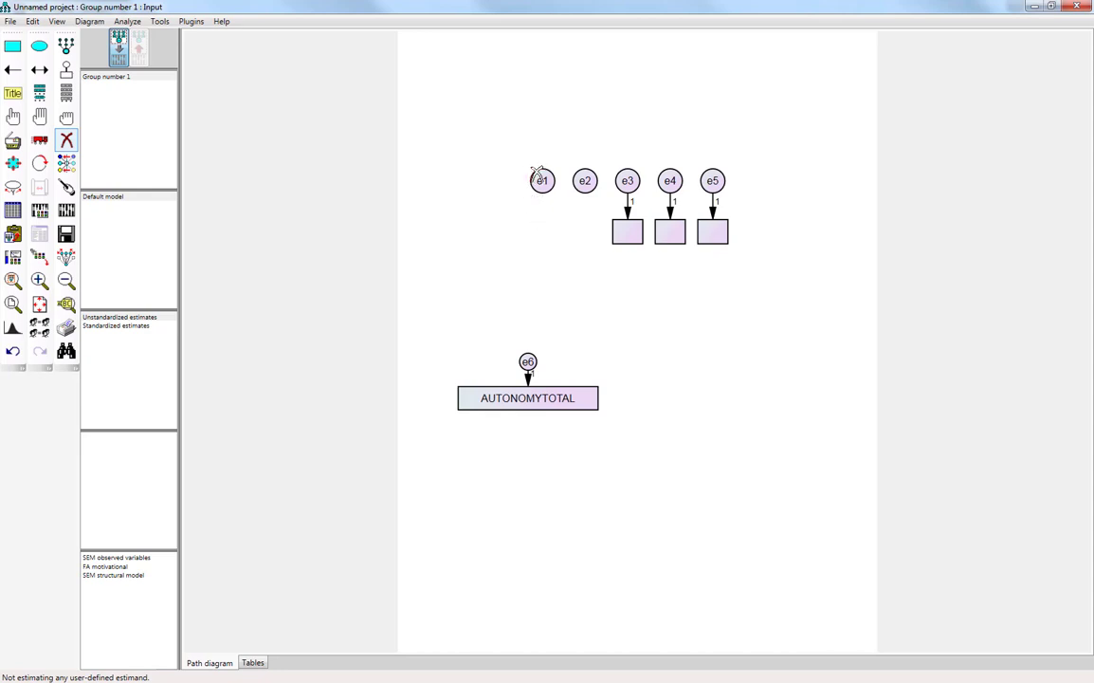
{"action": "left_click", "coordinate": [541, 180]}
{"action": "left_click", "coordinate": [586, 180]}
Step: Erase the remaining indicator boxes, error circles e3–e6 and the AUTONOMYTOTAL box
{"action": "left_click", "coordinate": [627, 181]}
{"action": "left_click", "coordinate": [627, 232]}
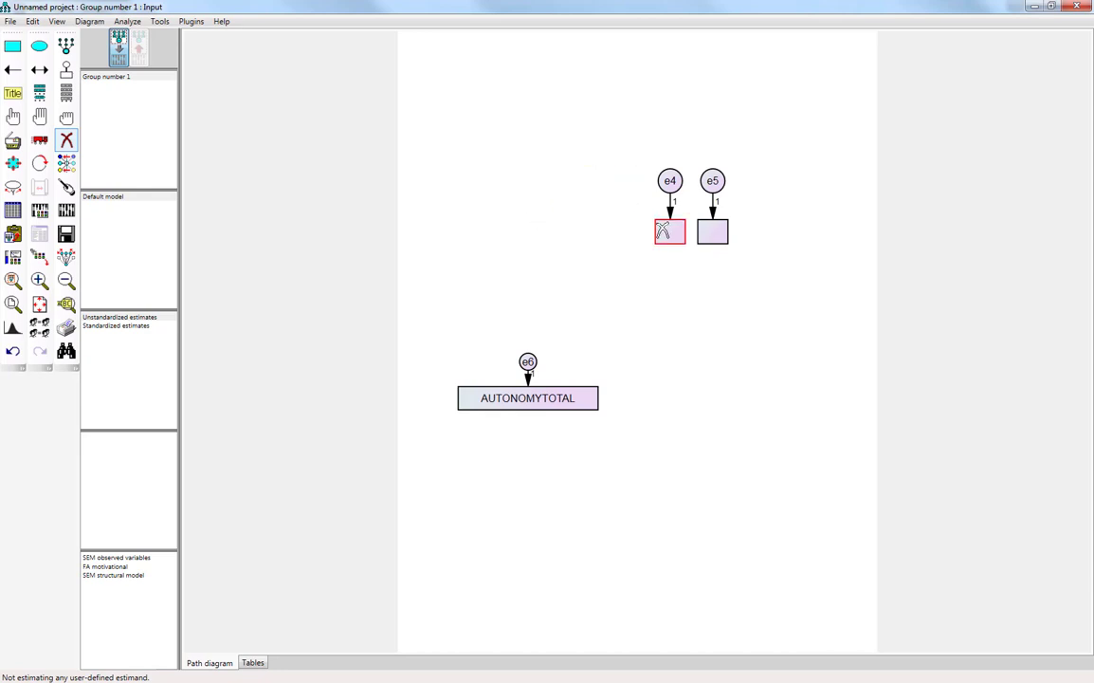
{"action": "left_click", "coordinate": [663, 231]}
{"action": "left_click", "coordinate": [670, 182]}
{"action": "left_click", "coordinate": [713, 182]}
{"action": "left_click", "coordinate": [713, 234]}
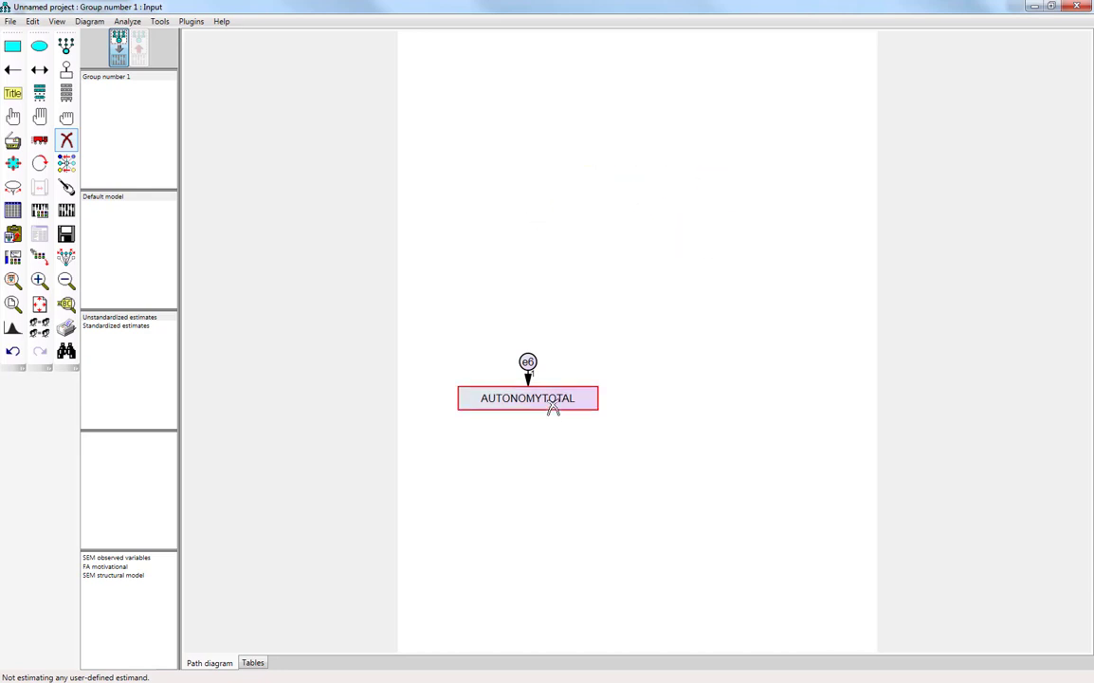
{"action": "left_click", "coordinate": [554, 406]}
{"action": "left_click", "coordinate": [528, 362]}
{"action": "left_click", "coordinate": [66, 93]}
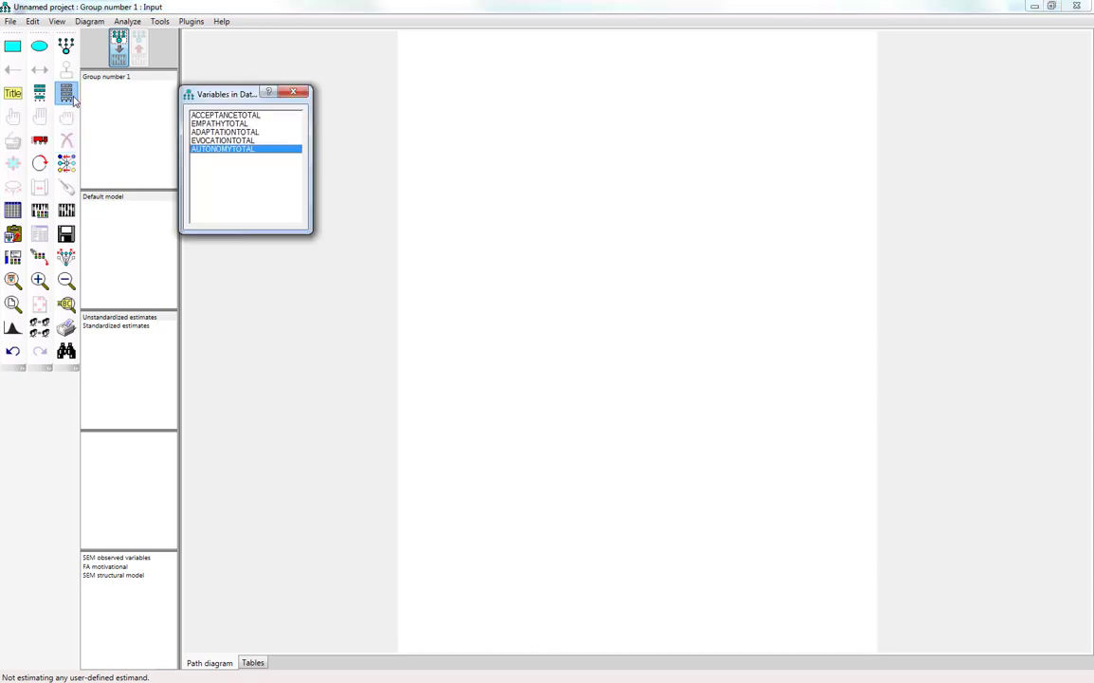
{"action": "left_click_drag", "start_coordinate": [216, 114], "coordinate": [242, 115]}
{"action": "left_click_drag", "start_coordinate": [471, 224], "coordinate": [471, 220]}
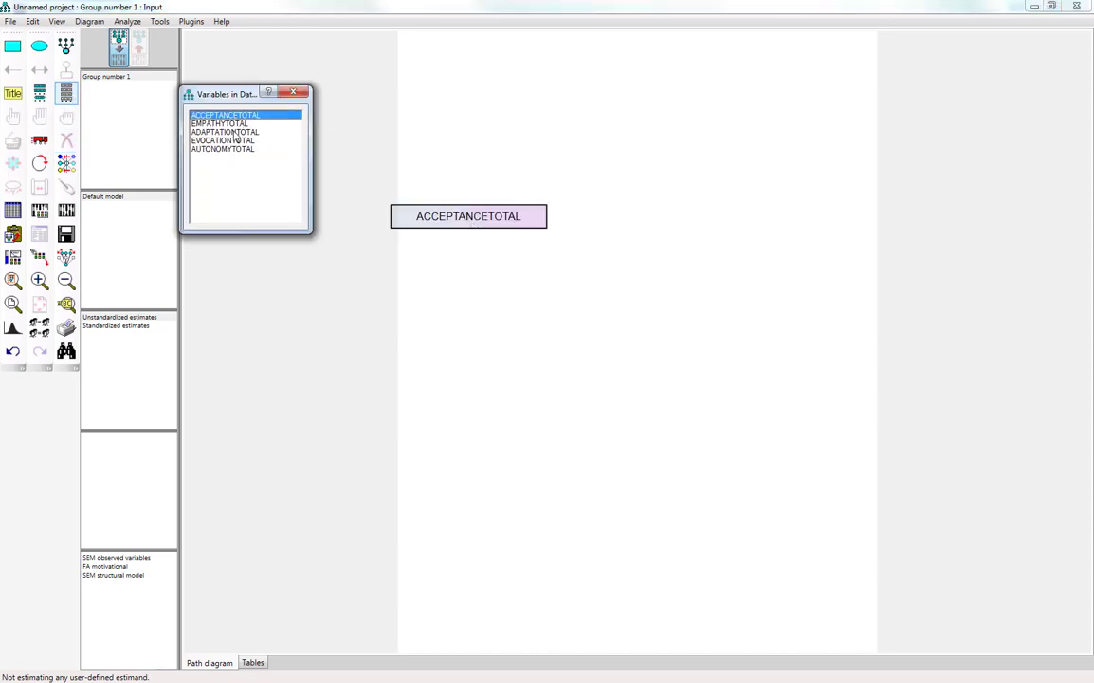
{"action": "left_click_drag", "start_coordinate": [219, 123], "coordinate": [259, 155]}
{"action": "left_click_drag", "start_coordinate": [478, 316], "coordinate": [476, 313]}
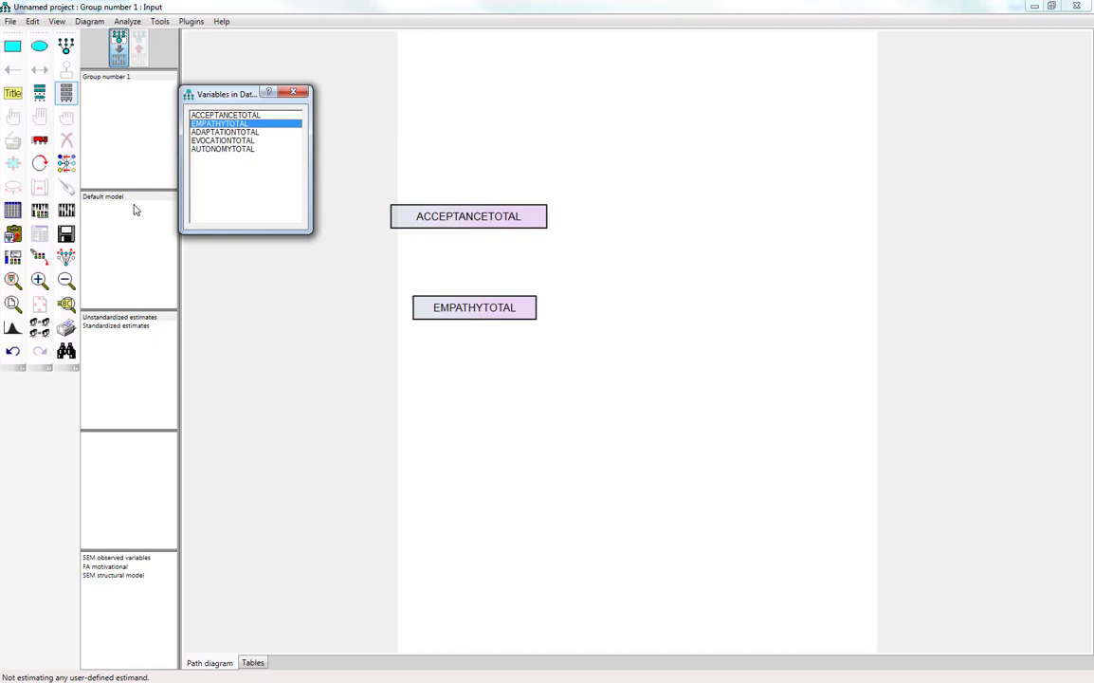
{"action": "left_click", "coordinate": [293, 92]}
{"action": "left_click", "coordinate": [66, 141]}
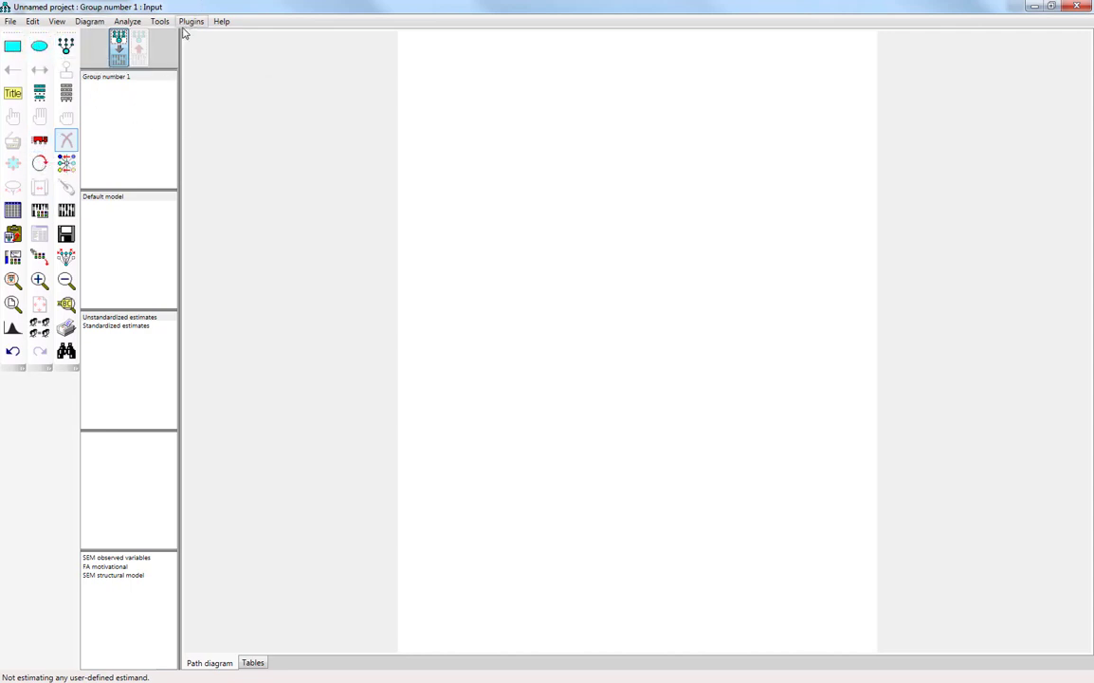
Step: Draw a latent factor near the top with four error-bearing indicators
{"action": "left_click", "coordinate": [65, 46]}
{"action": "left_click_drag", "start_coordinate": [604, 208], "coordinate": [656, 250]}
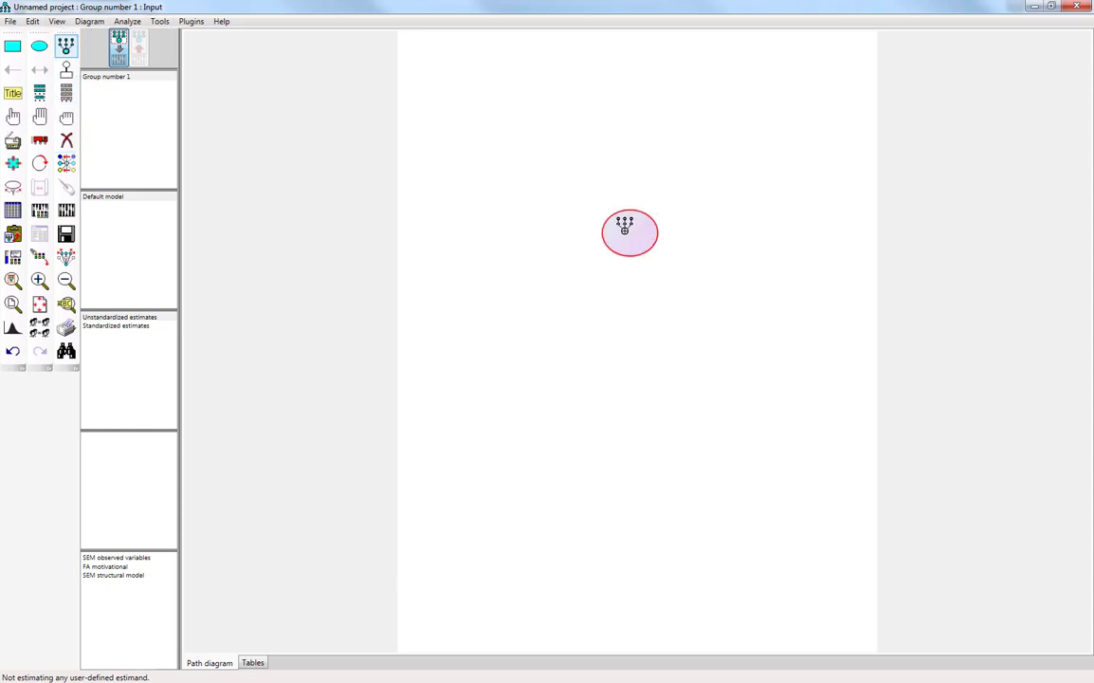
{"action": "left_click", "coordinate": [625, 227]}
{"action": "left_click", "coordinate": [625, 227]}
{"action": "left_click", "coordinate": [625, 228]}
{"action": "left_click", "coordinate": [625, 228]}
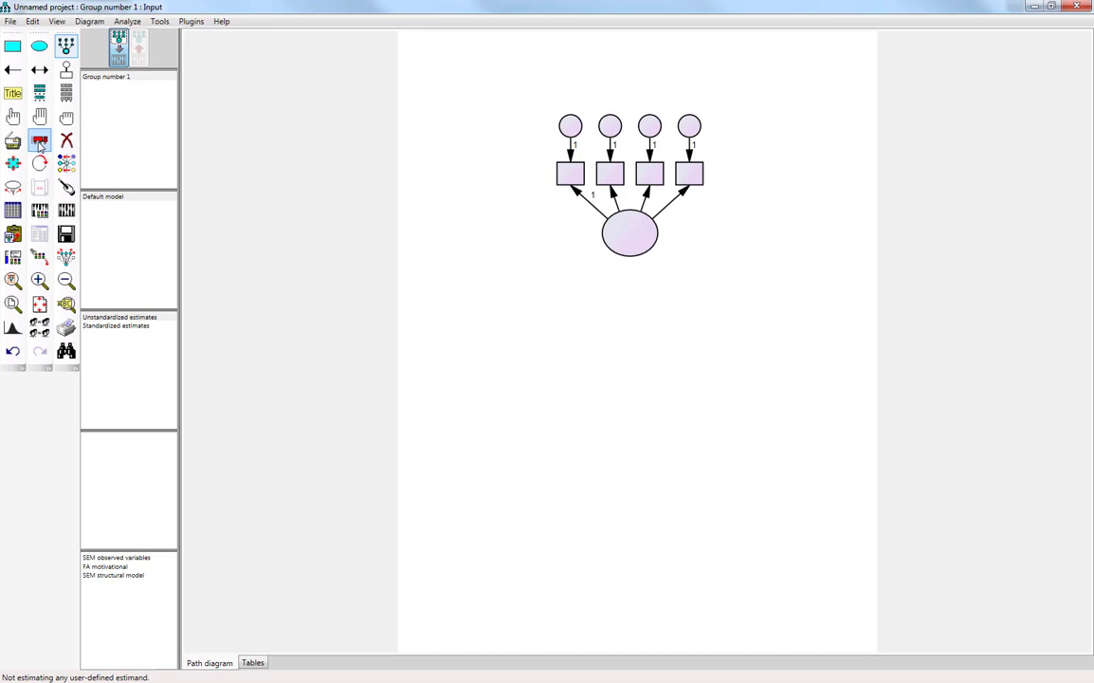
Step: Add two lower observed boxes with error terms, each receiving a path from the latent
{"action": "left_click", "coordinate": [12, 48]}
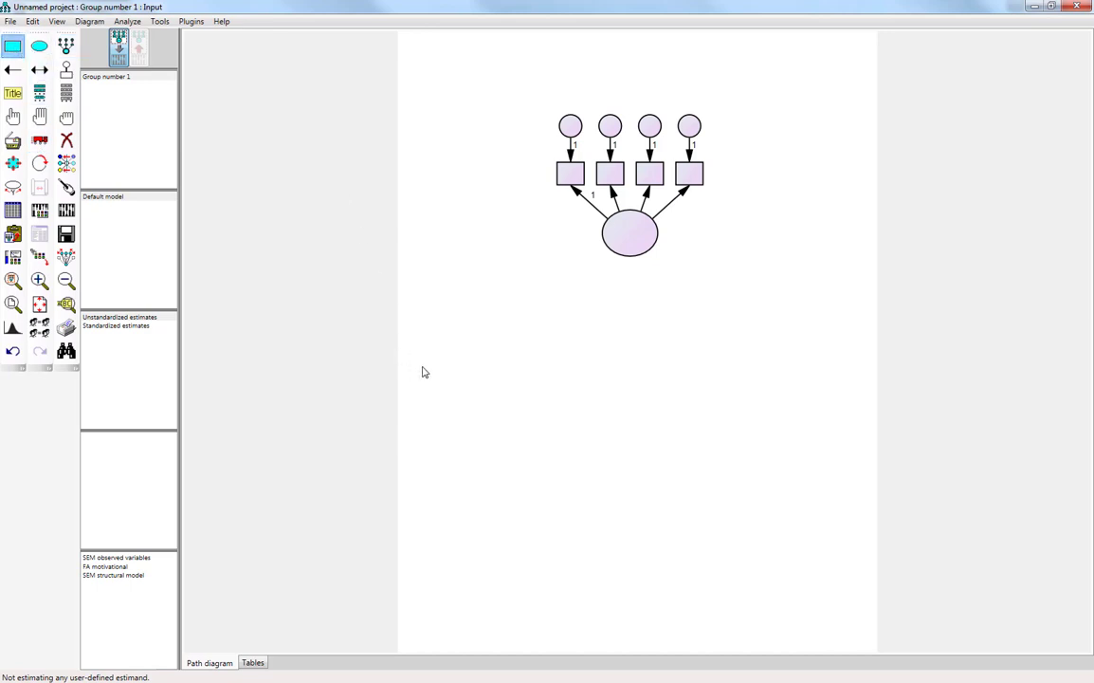
{"action": "left_click_drag", "start_coordinate": [508, 354], "coordinate": [564, 383]}
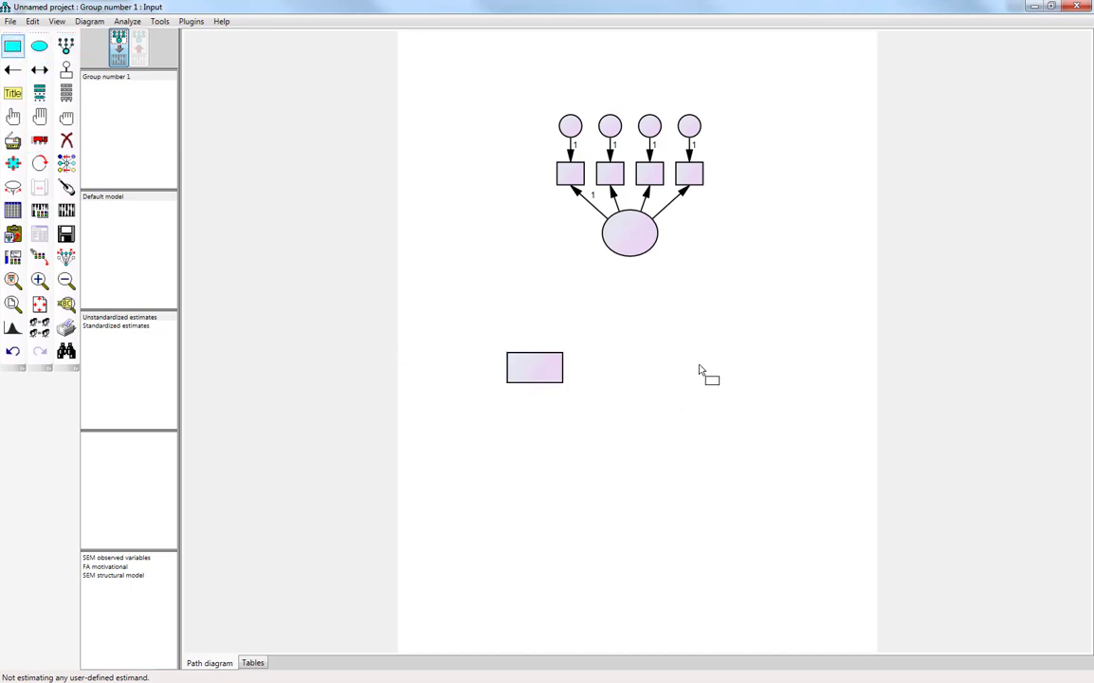
{"action": "left_click_drag", "start_coordinate": [756, 391], "coordinate": [756, 391]}
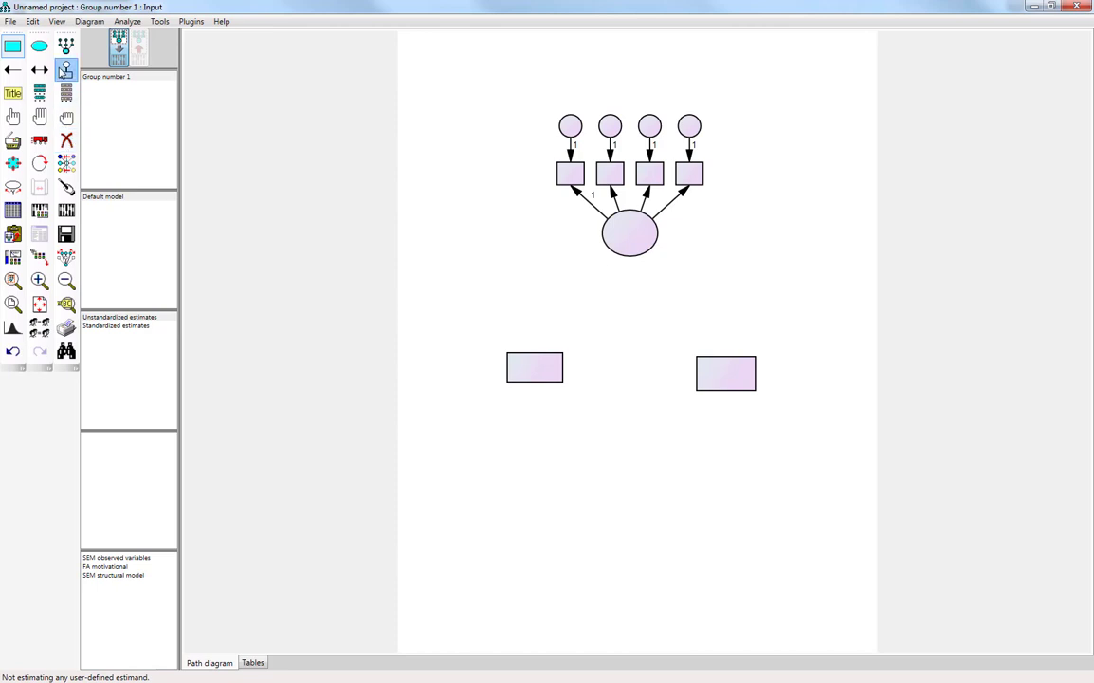
{"action": "left_click", "coordinate": [66, 69]}
{"action": "left_click", "coordinate": [543, 370]}
{"action": "left_click", "coordinate": [735, 372]}
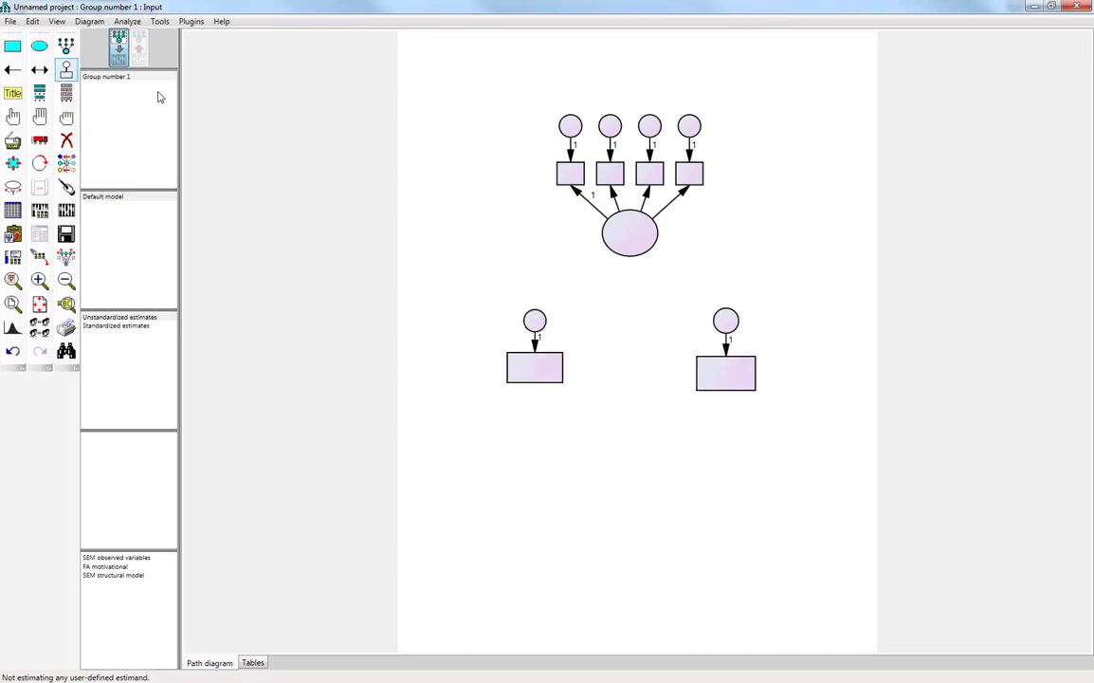
{"action": "left_click", "coordinate": [12, 69]}
{"action": "mouse_move", "coordinate": [618, 245]}
{"action": "left_mouse_down"}
{"action": "mouse_move", "coordinate": [548, 378]}
{"action": "mouse_move", "coordinate": [730, 384]}
{"action": "mouse_move", "coordinate": [724, 374]}
{"action": "left_mouse_up"}
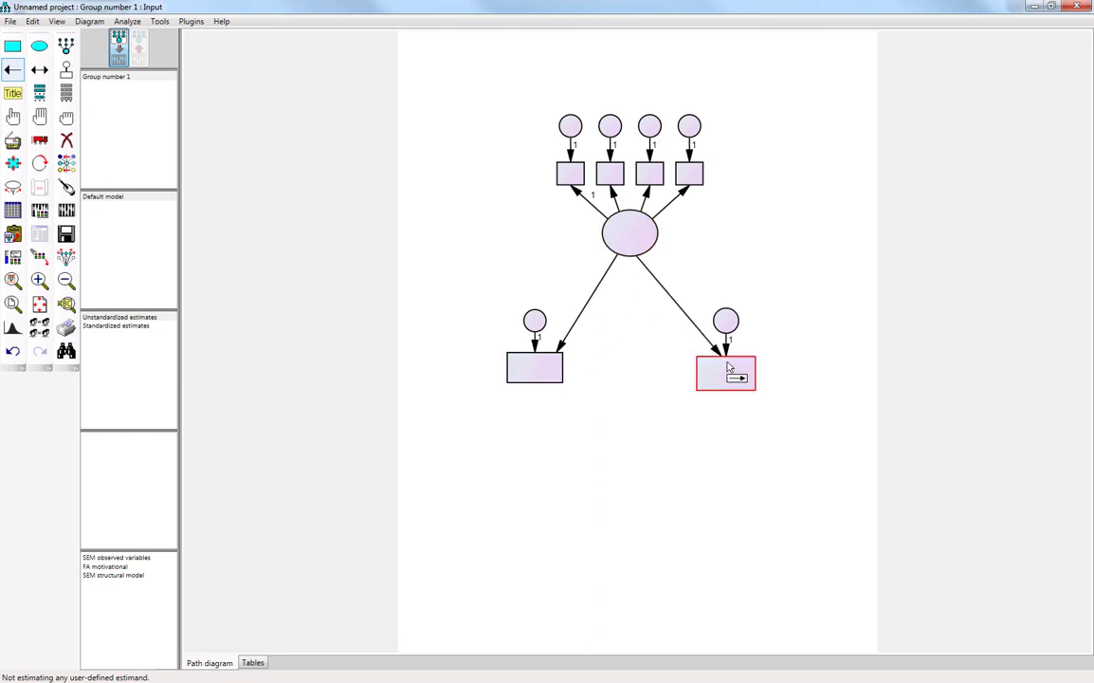
Step: Auto-name the unobserved variables with the plugin and name the right lower box dv2
{"action": "left_click", "coordinate": [192, 25]}
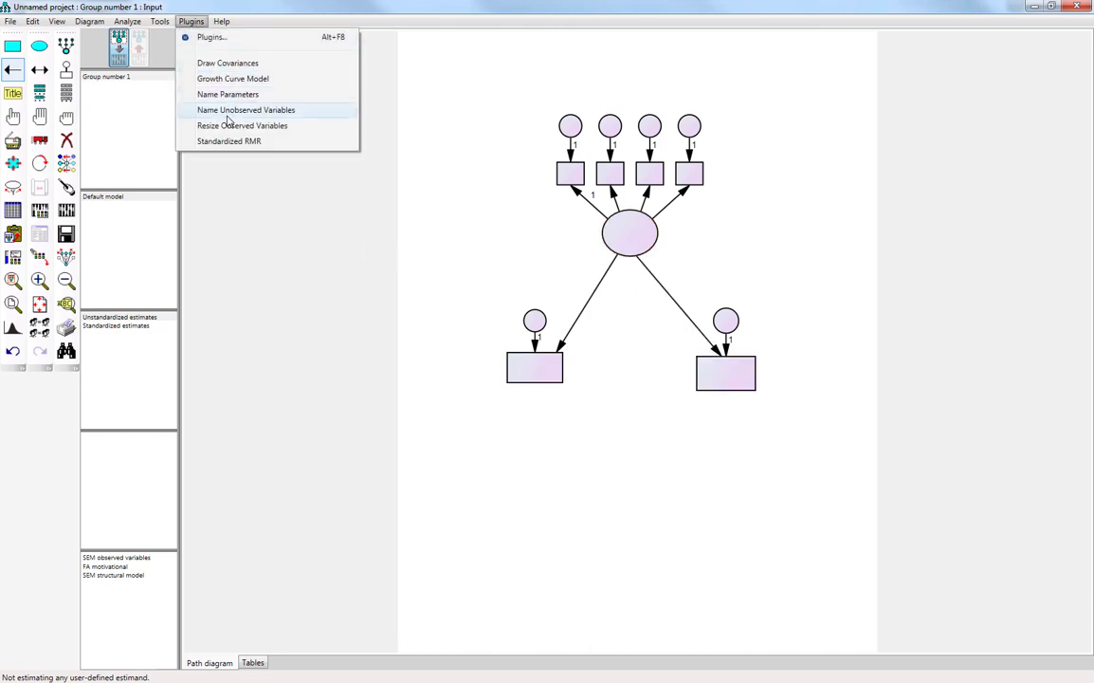
{"action": "left_click", "coordinate": [239, 111]}
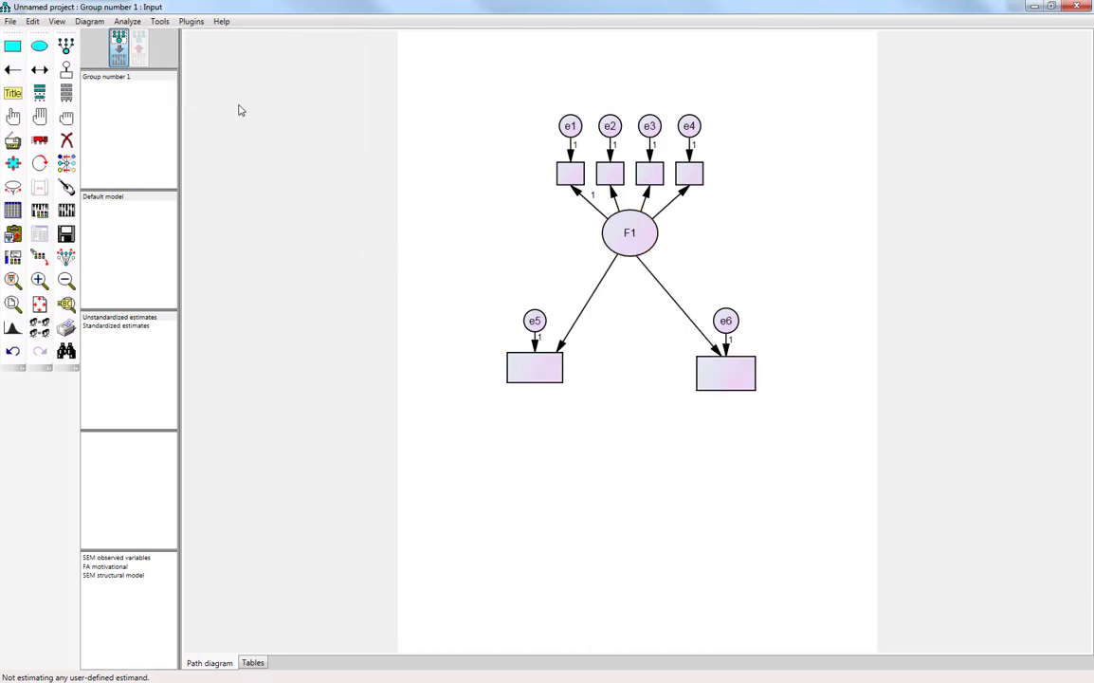
{"action": "double_click", "coordinate": [551, 375]}
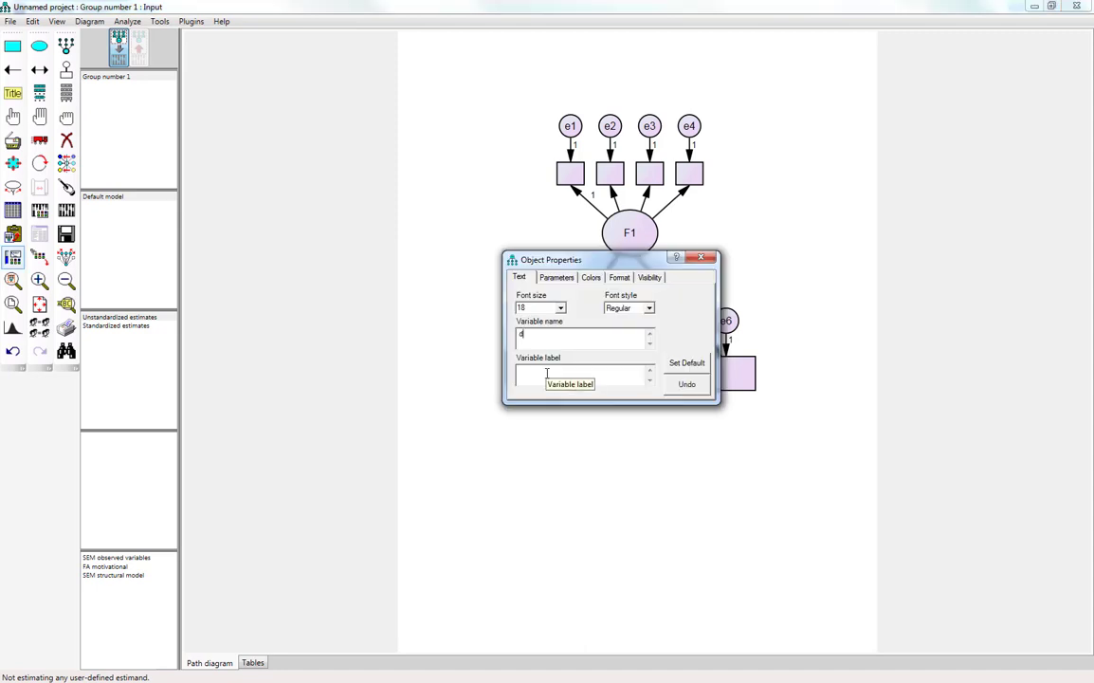
{"action": "left_click", "coordinate": [740, 375]}
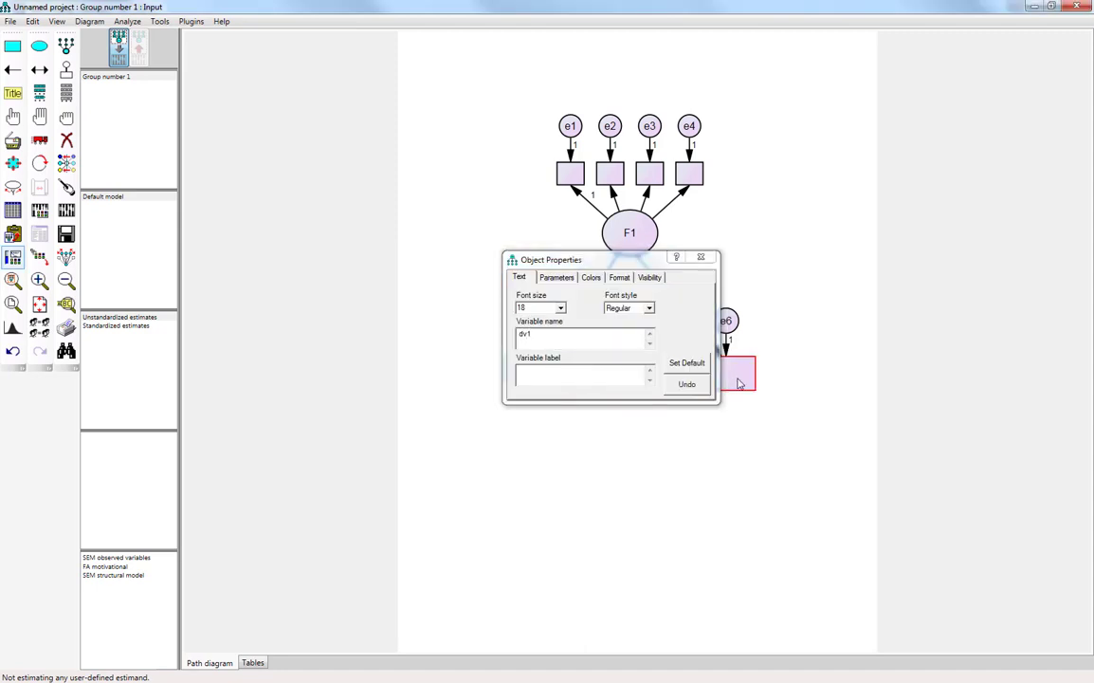
{"action": "left_click", "coordinate": [554, 342]}
{"action": "type", "text": "dv"}
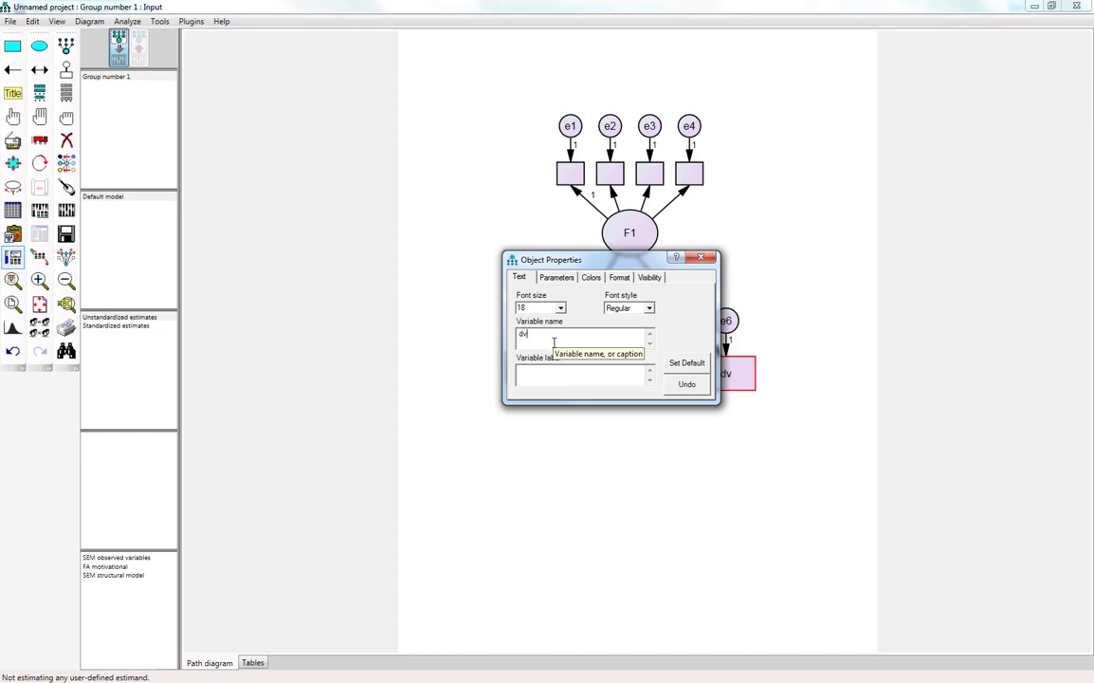
{"action": "type", "text": "2"}
{"action": "left_click", "coordinate": [701, 257]}
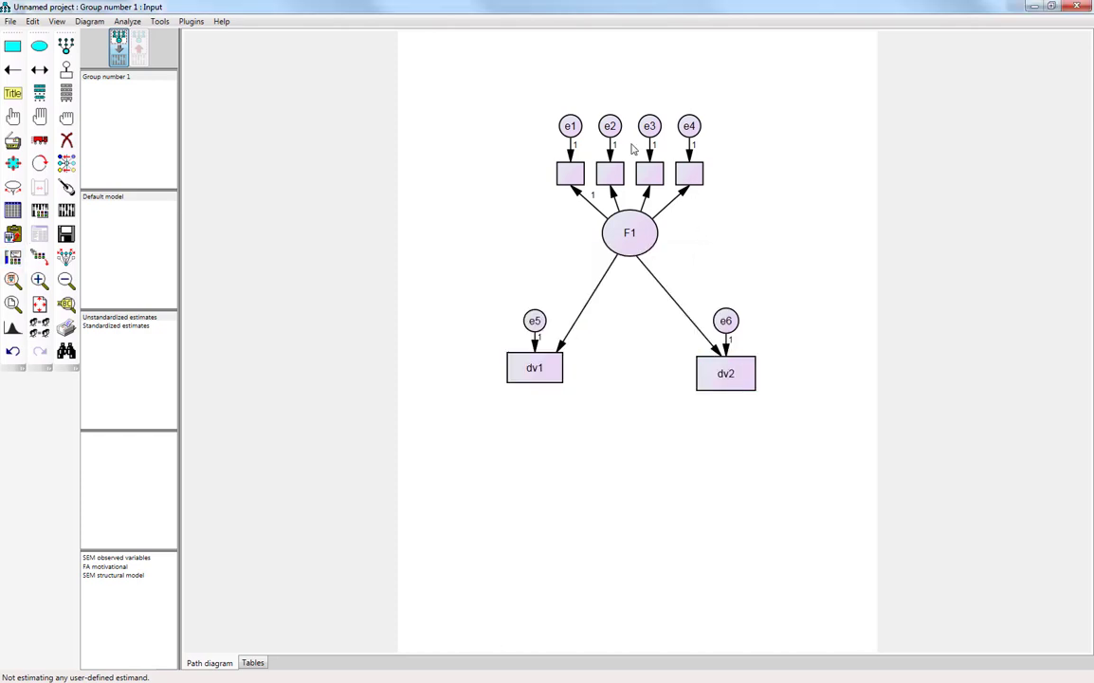
{"action": "left_click", "coordinate": [13, 117]}
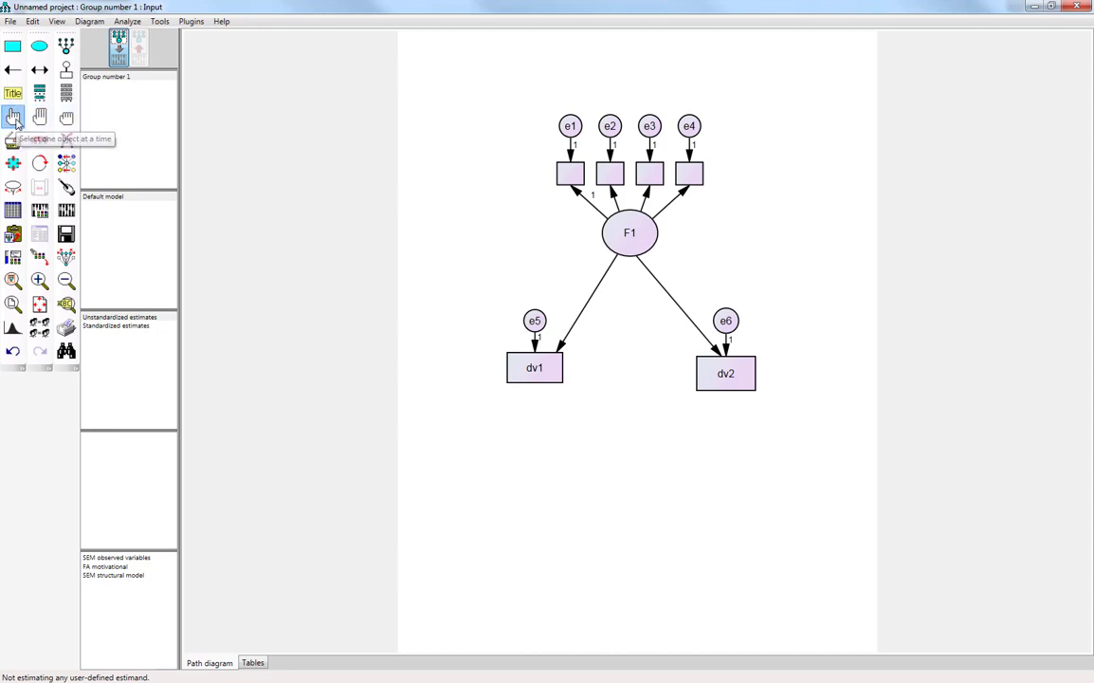
{"action": "left_click", "coordinate": [535, 374]}
{"action": "left_click", "coordinate": [535, 326]}
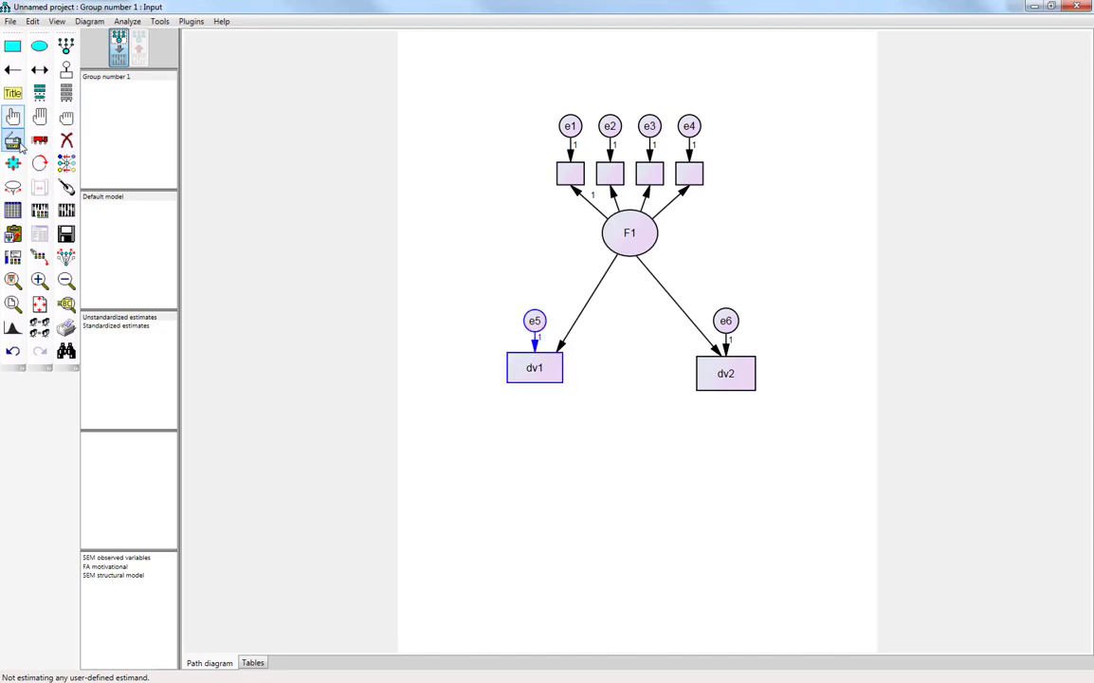
{"action": "left_click", "coordinate": [41, 118]}
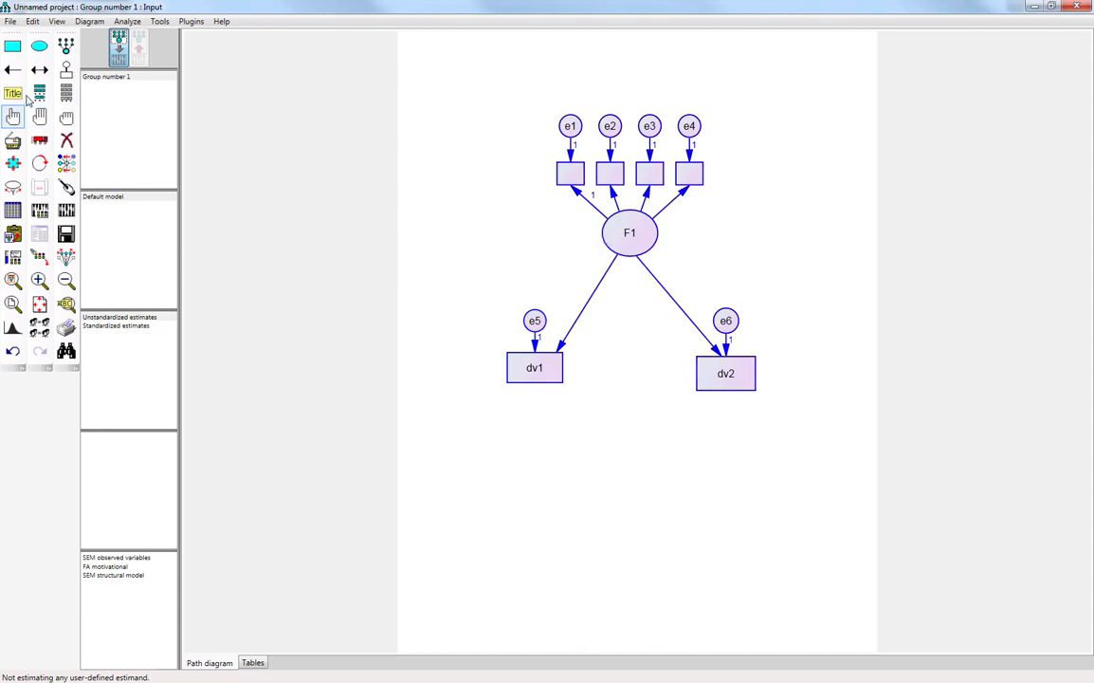
{"action": "left_click", "coordinate": [65, 117]}
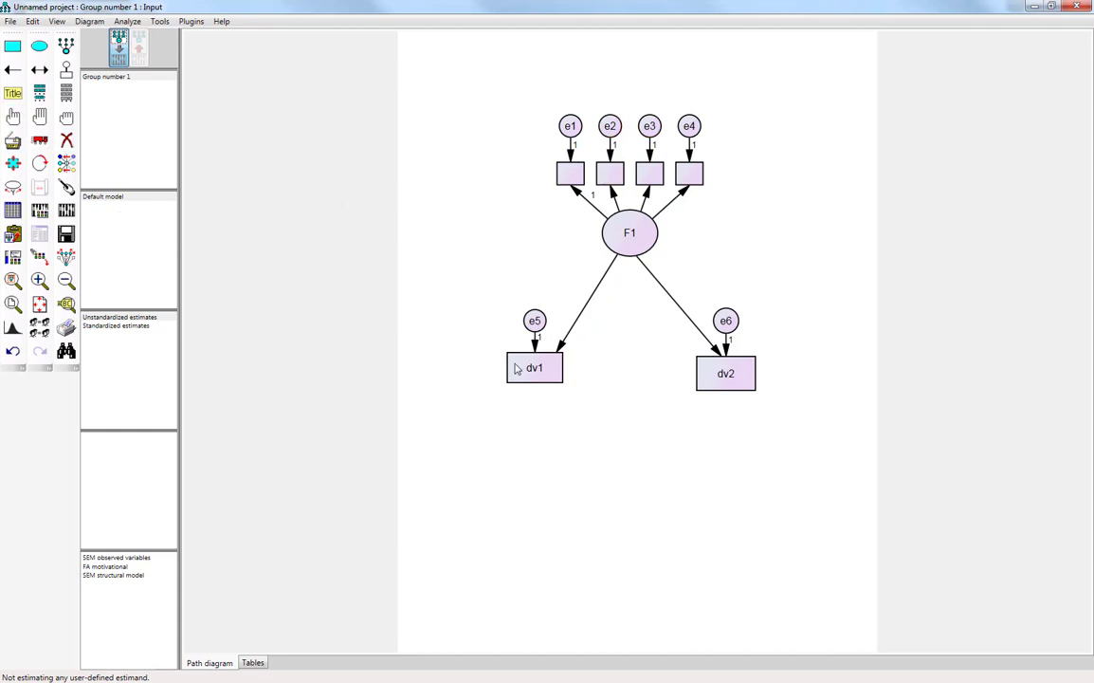
{"action": "left_click", "coordinate": [13, 116]}
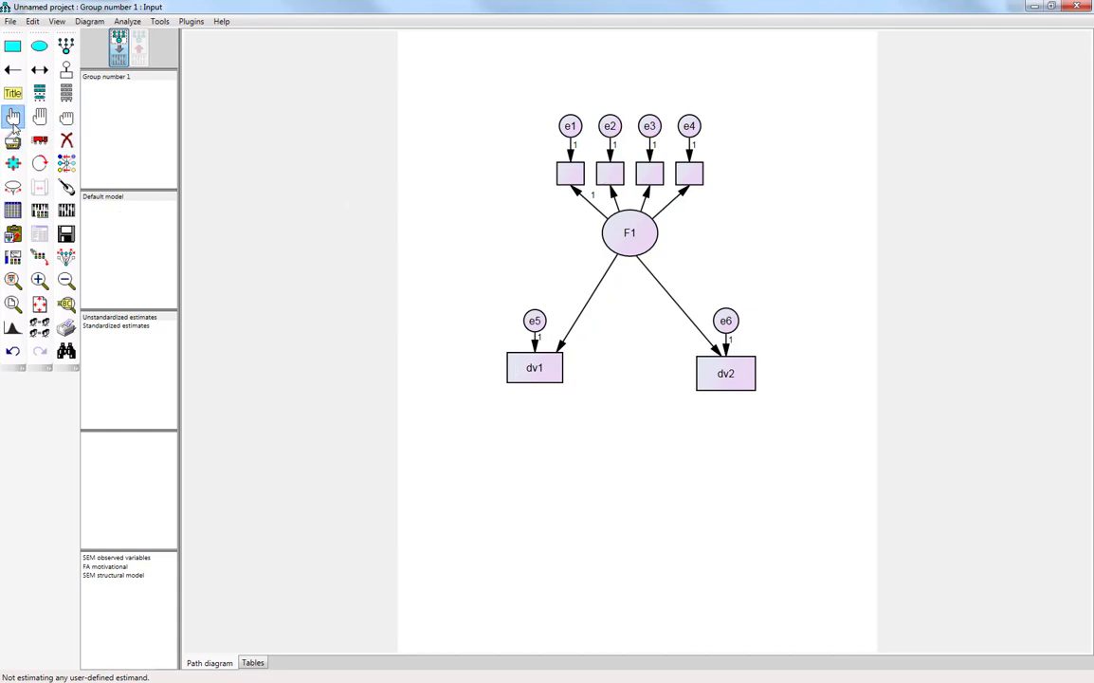
{"action": "left_click", "coordinate": [534, 366]}
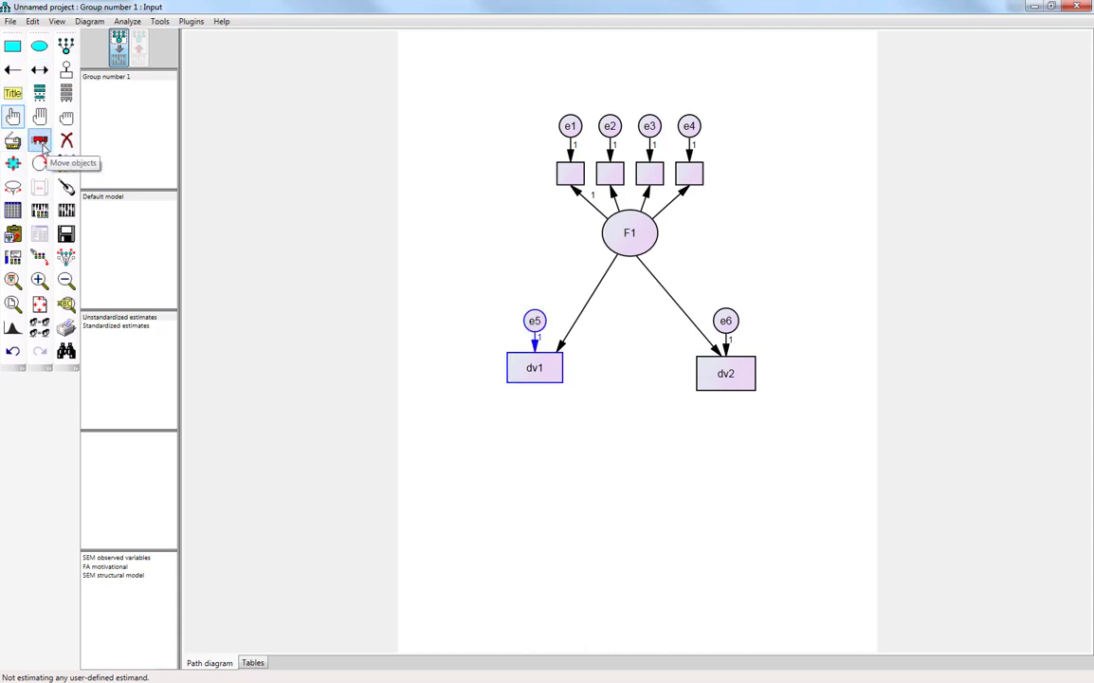
Step: Move the dv1 box and its e5 error term up beside dv2, below-left of F1
{"action": "left_click", "coordinate": [41, 142]}
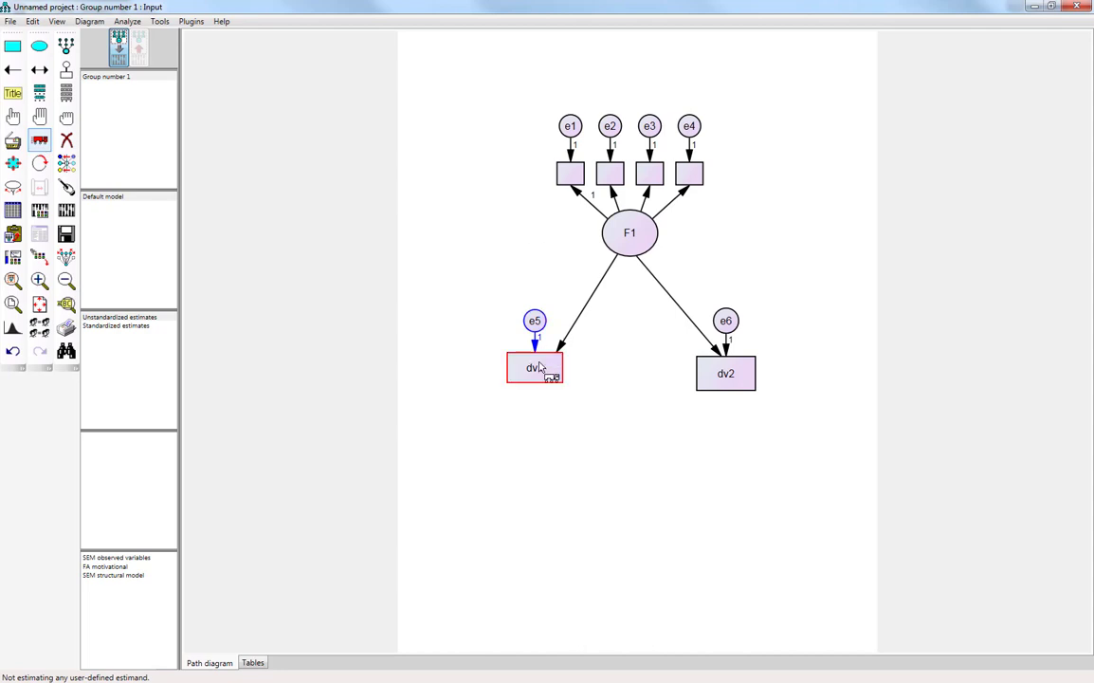
{"action": "mouse_move", "coordinate": [536, 368]}
{"action": "left_mouse_down"}
{"action": "mouse_move", "coordinate": [511, 382]}
{"action": "mouse_move", "coordinate": [476, 442]}
{"action": "mouse_move", "coordinate": [500, 332]}
{"action": "mouse_move", "coordinate": [615, 384]}
{"action": "mouse_move", "coordinate": [552, 383]}
{"action": "mouse_move", "coordinate": [523, 306]}
{"action": "mouse_move", "coordinate": [513, 442]}
{"action": "mouse_move", "coordinate": [516, 370]}
{"action": "mouse_move", "coordinate": [535, 350]}
{"action": "mouse_move", "coordinate": [545, 360]}
{"action": "left_mouse_up"}
{"action": "left_click", "coordinate": [12, 116]}
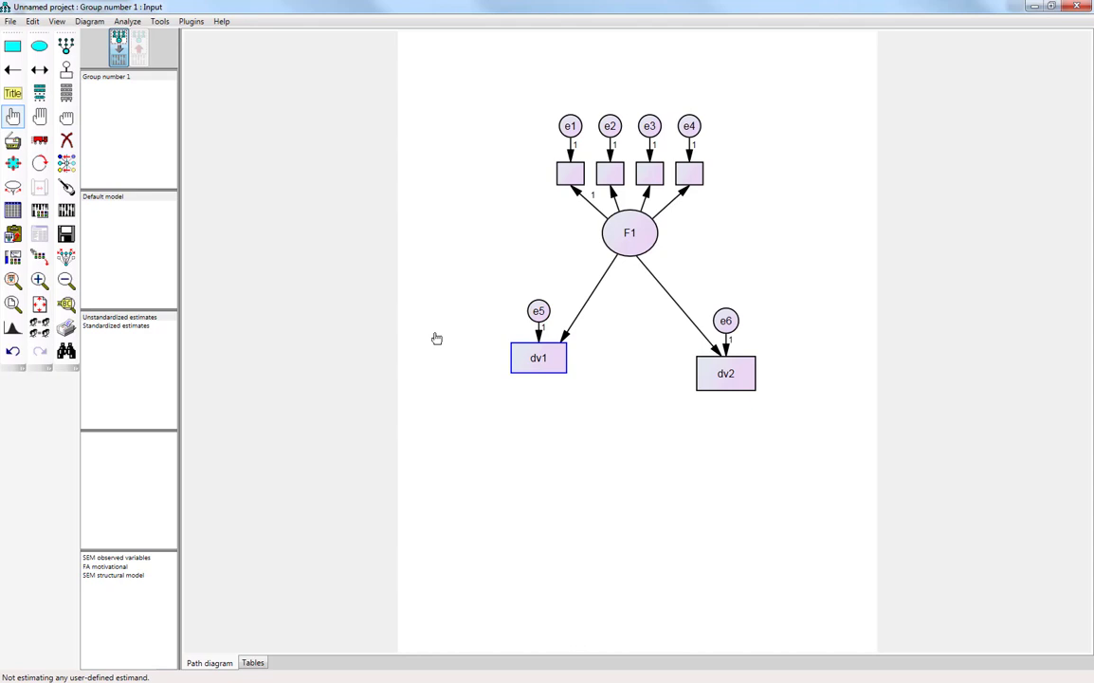
{"action": "left_click", "coordinate": [39, 141]}
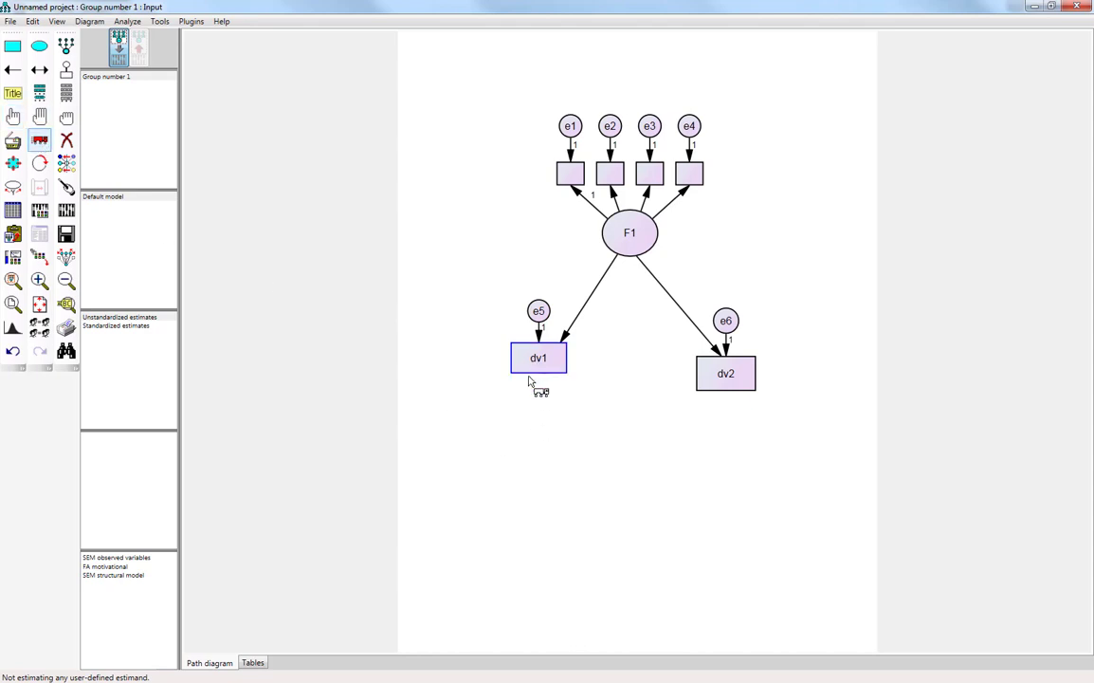
{"action": "mouse_move", "coordinate": [529, 381]}
{"action": "left_mouse_down"}
{"action": "mouse_move", "coordinate": [461, 583]}
{"action": "mouse_move", "coordinate": [464, 399]}
{"action": "mouse_move", "coordinate": [525, 381]}
{"action": "mouse_move", "coordinate": [537, 366]}
{"action": "left_mouse_up"}
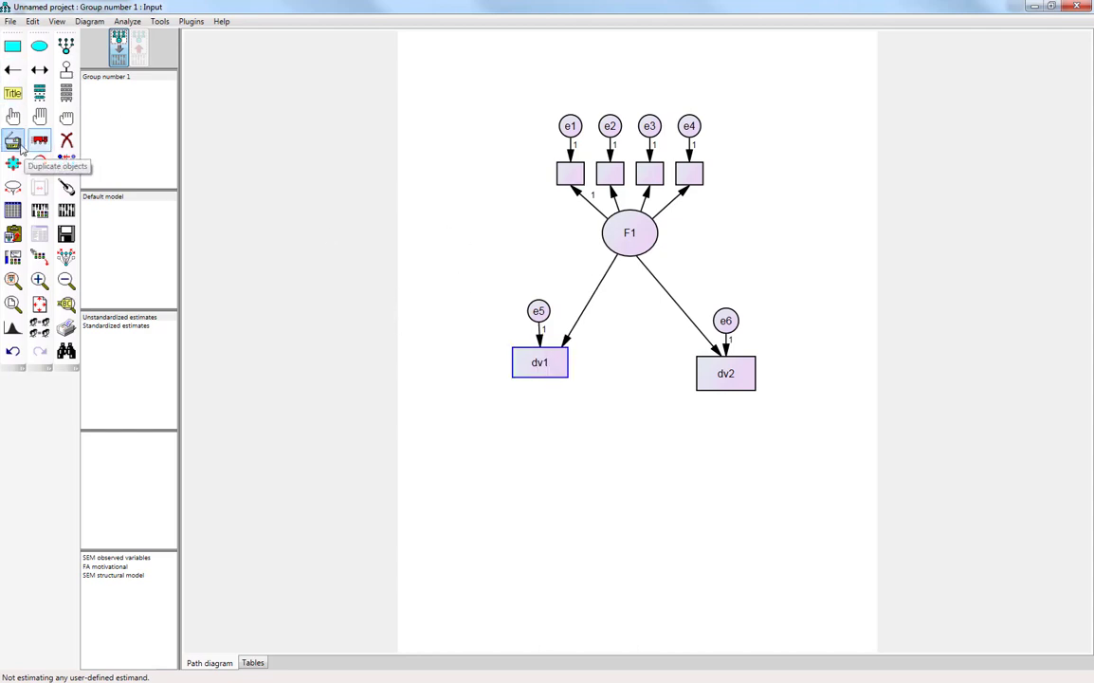
{"action": "left_click", "coordinate": [16, 140]}
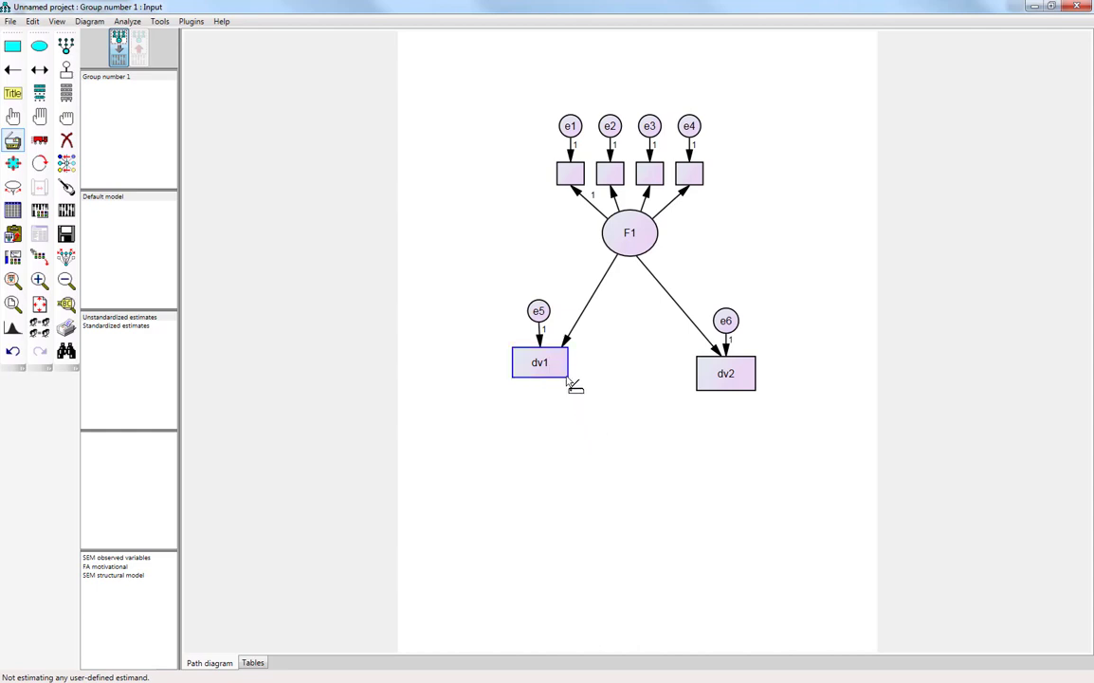
{"action": "left_click_drag", "start_coordinate": [564, 371], "coordinate": [628, 455]}
{"action": "left_click_drag", "start_coordinate": [540, 368], "coordinate": [650, 408]}
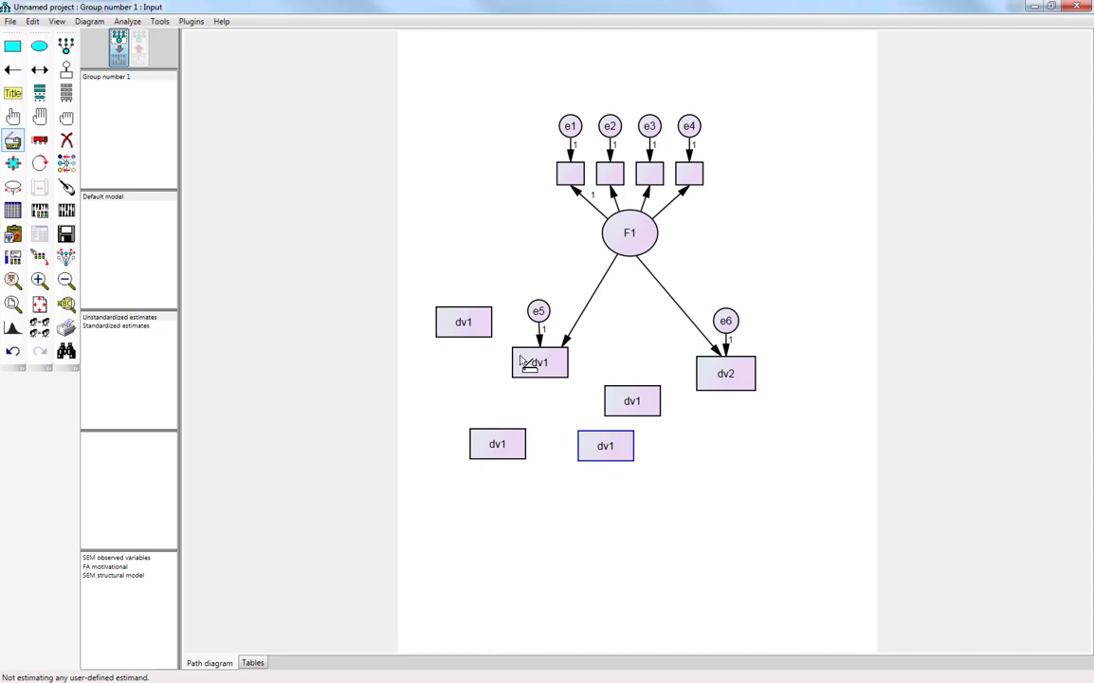
{"action": "left_click_drag", "start_coordinate": [521, 361], "coordinate": [484, 225]}
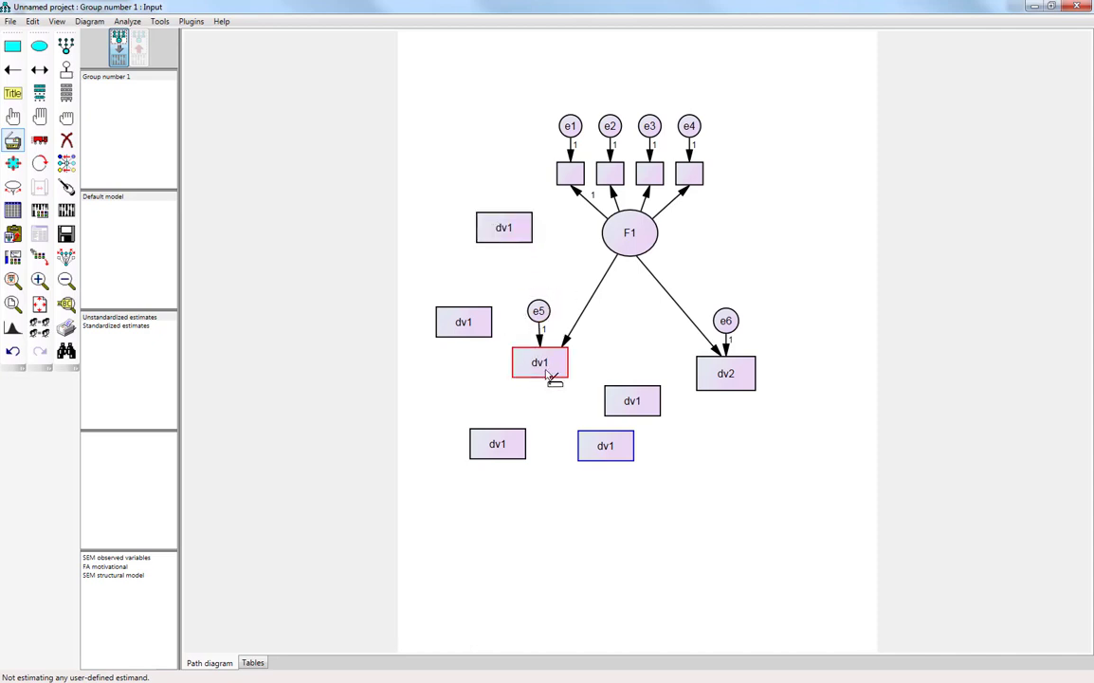
{"action": "left_click_drag", "start_coordinate": [552, 377], "coordinate": [569, 285]}
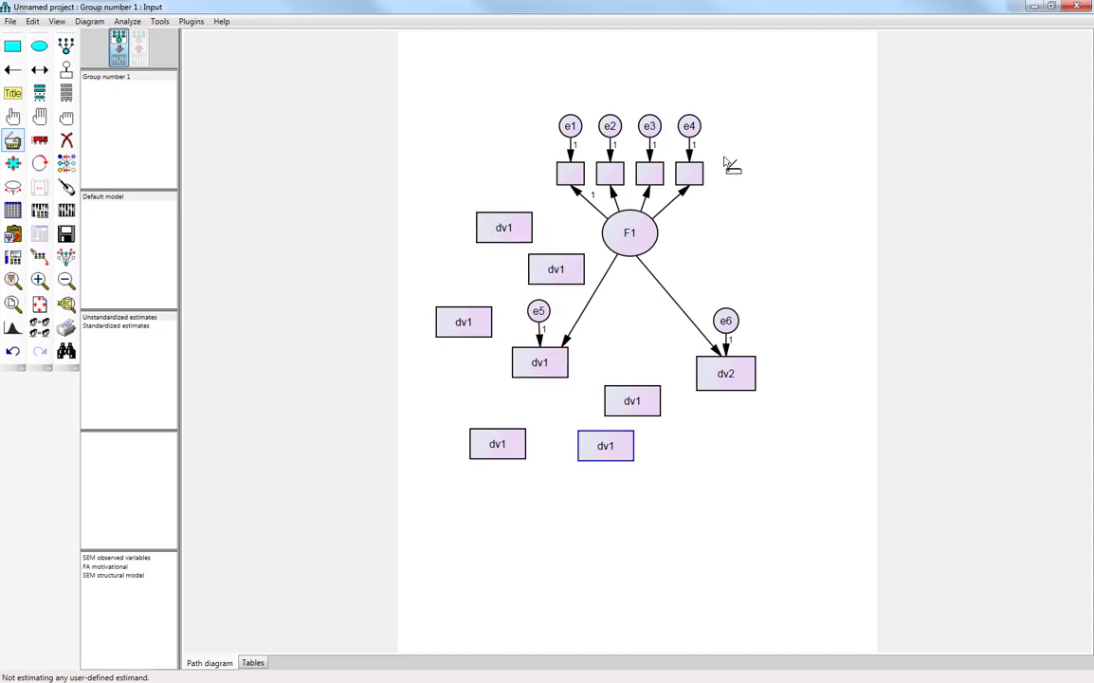
{"action": "key", "text": "ctrl+z"}
{"action": "key", "text": "ctrl+z"}
{"action": "key", "text": "ctrl+z"}
{"action": "key", "text": "ctrl+z"}
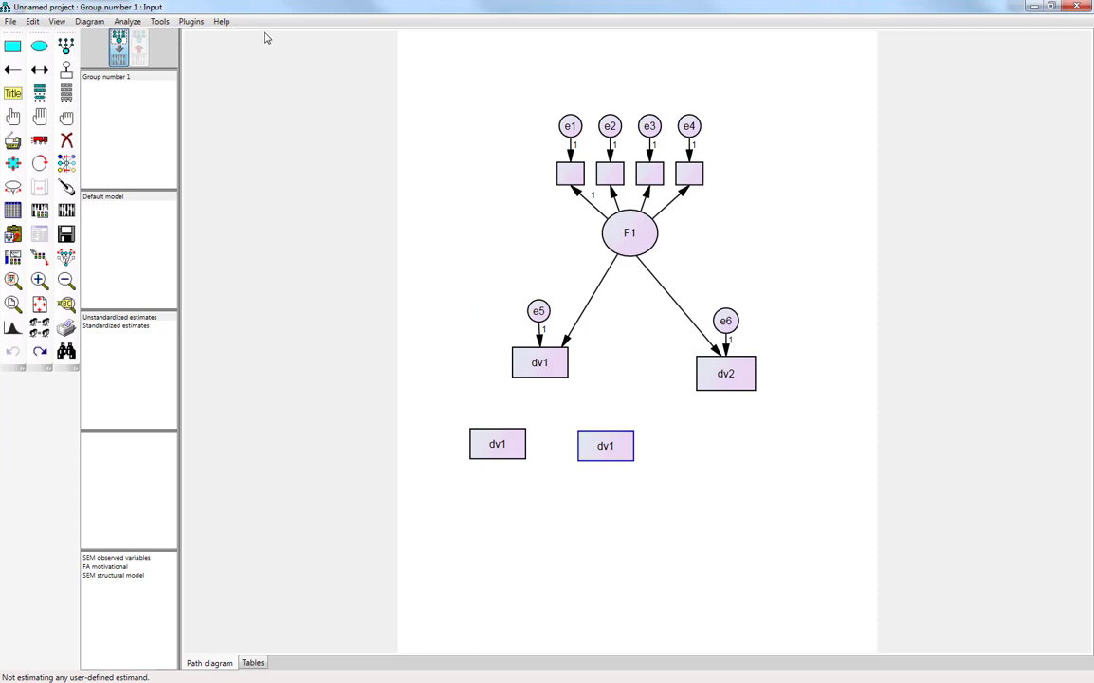
{"action": "left_click", "coordinate": [67, 140]}
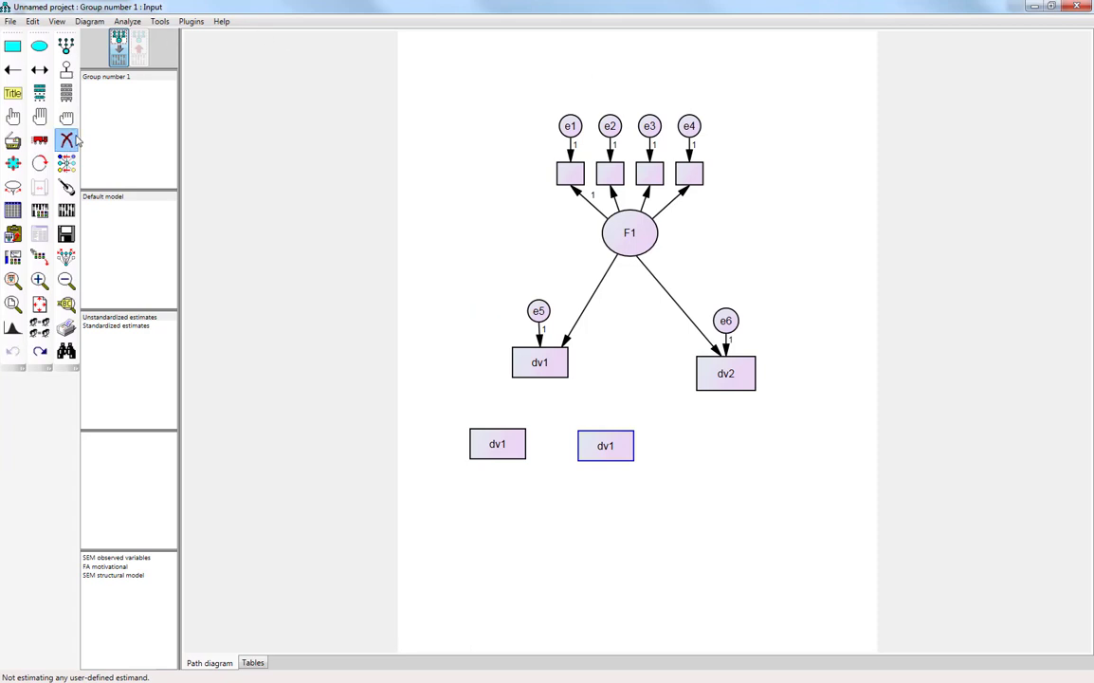
{"action": "left_click", "coordinate": [498, 445]}
{"action": "left_click", "coordinate": [607, 445]}
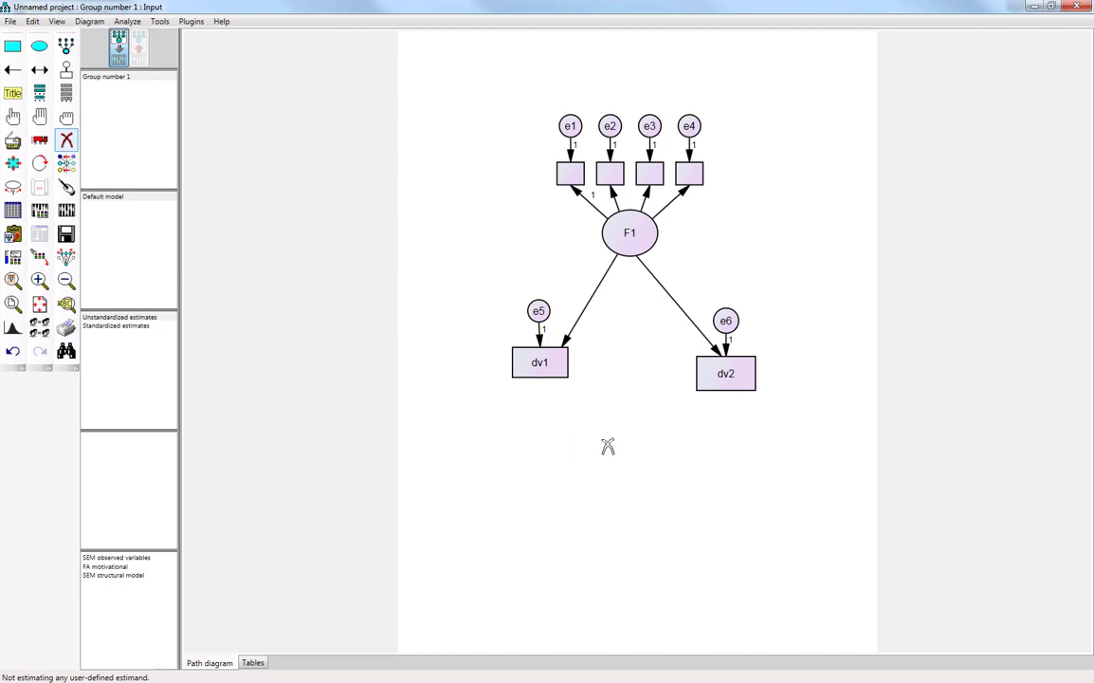
Step: Assign dataset variable ACCEPTANCETOTAL to the dv2 box and widen the box to fit the name
{"action": "left_click", "coordinate": [14, 165]}
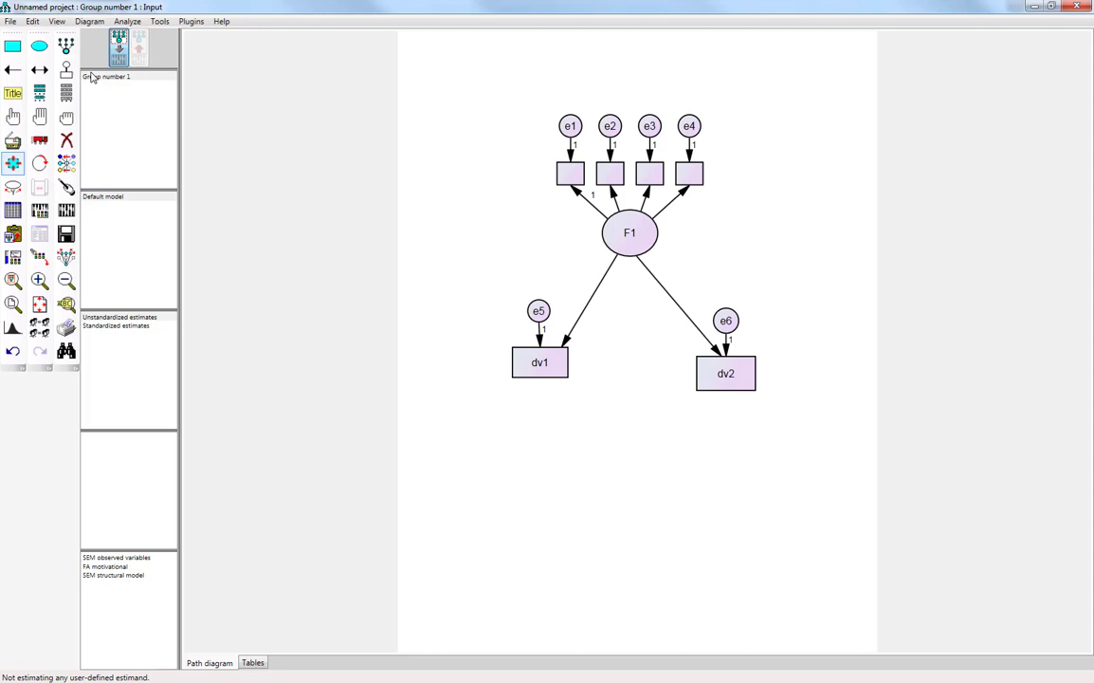
{"action": "left_click", "coordinate": [66, 92]}
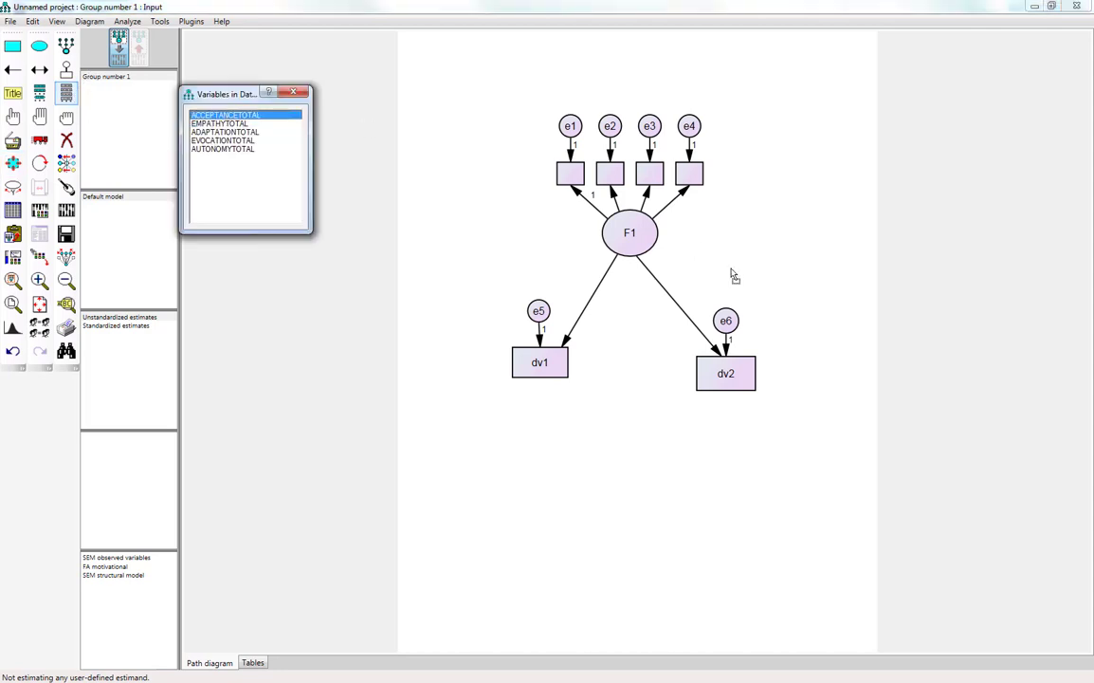
{"action": "left_click_drag", "start_coordinate": [732, 275], "coordinate": [726, 372]}
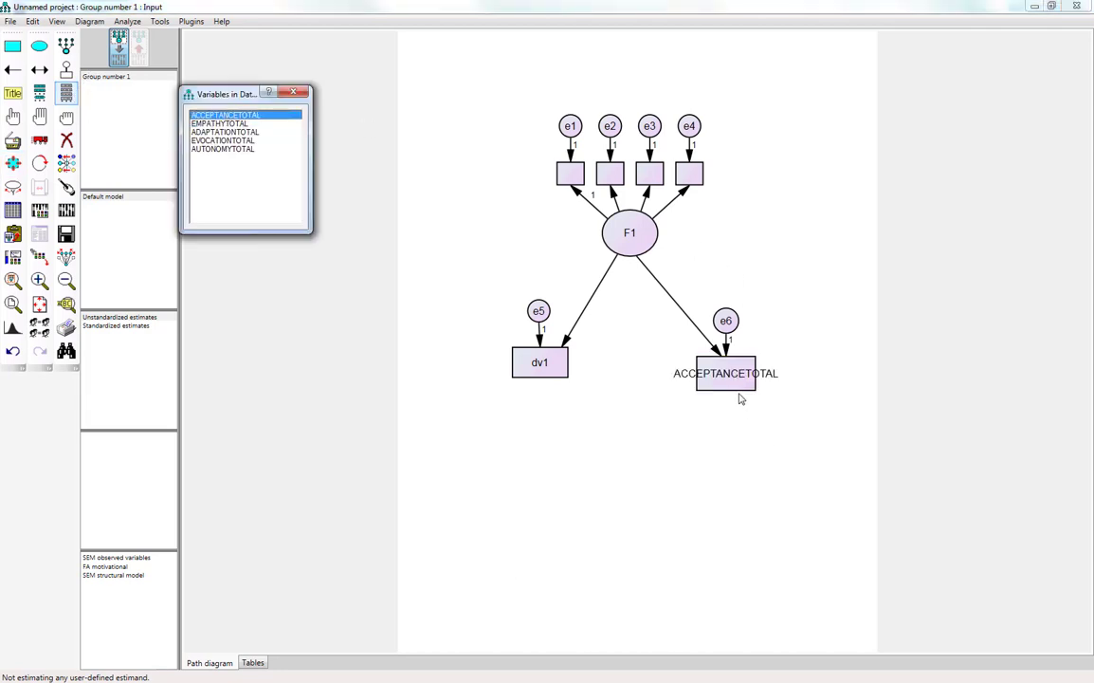
{"action": "left_click", "coordinate": [294, 92]}
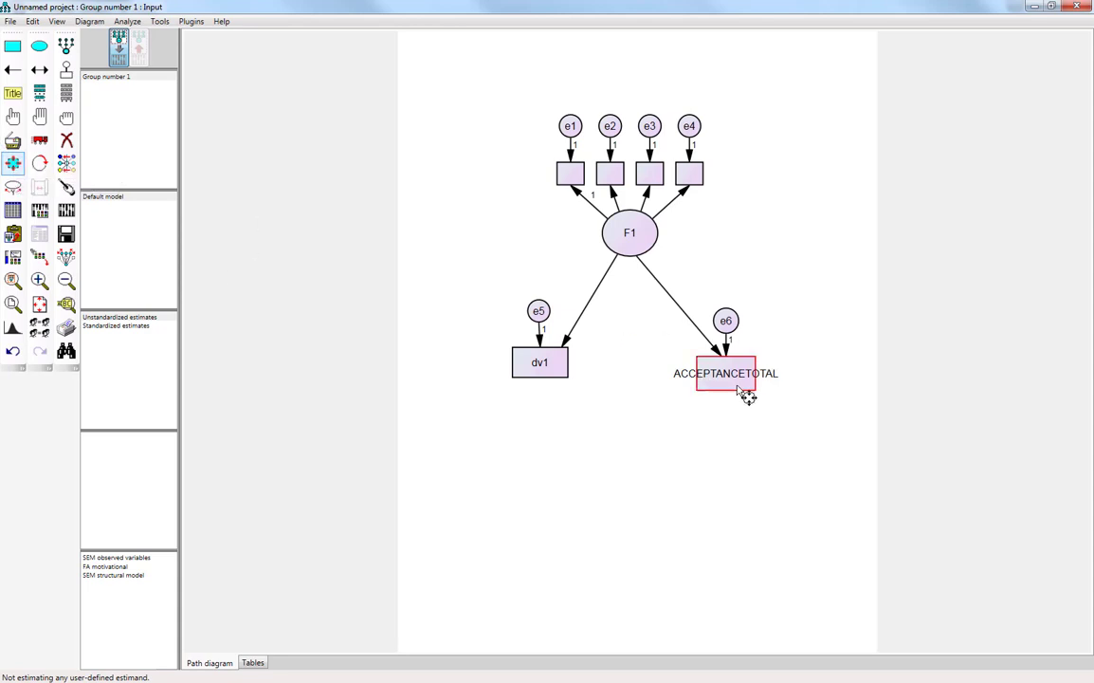
{"action": "left_click_drag", "start_coordinate": [747, 396], "coordinate": [800, 406]}
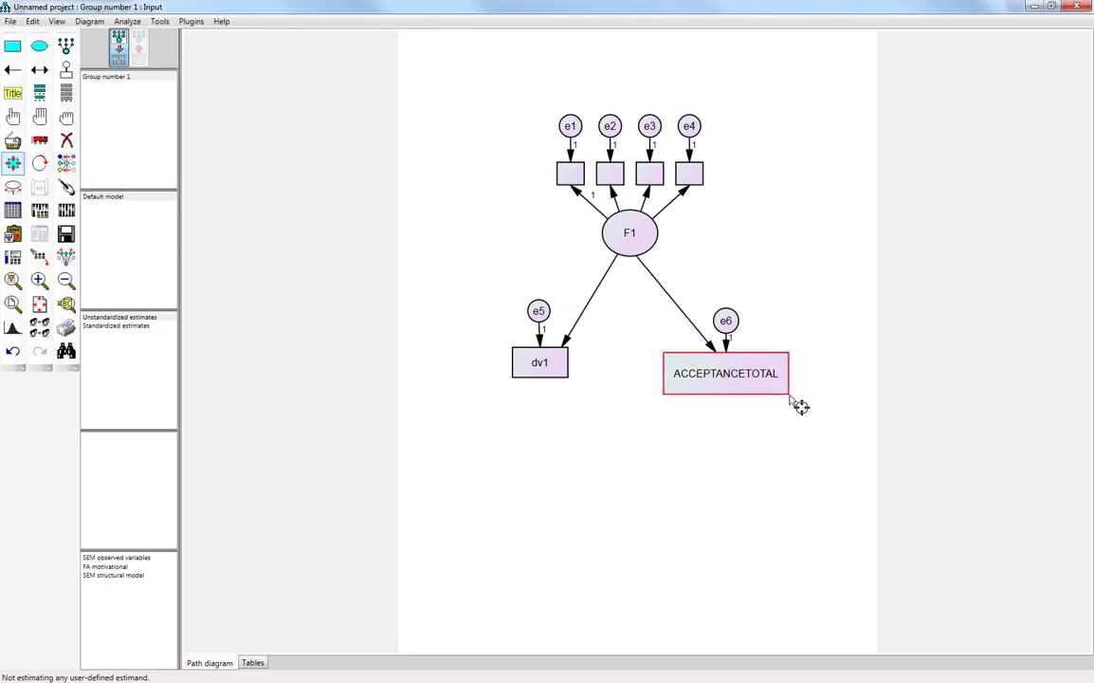
{"action": "left_click", "coordinate": [39, 165]}
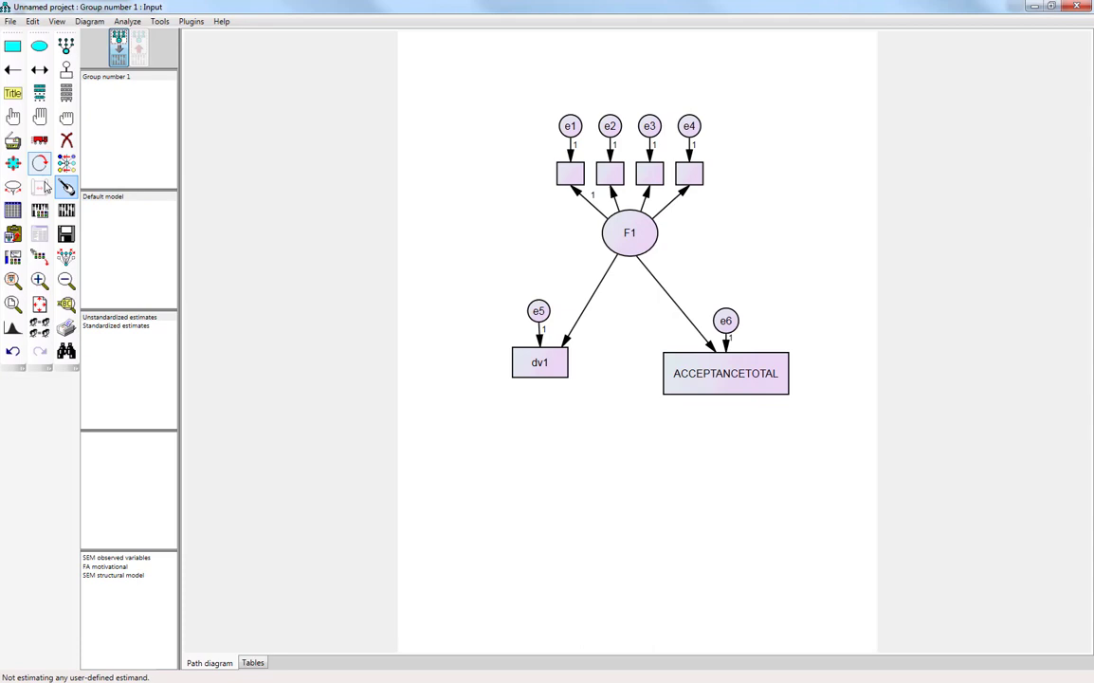
{"action": "left_click", "coordinate": [640, 228]}
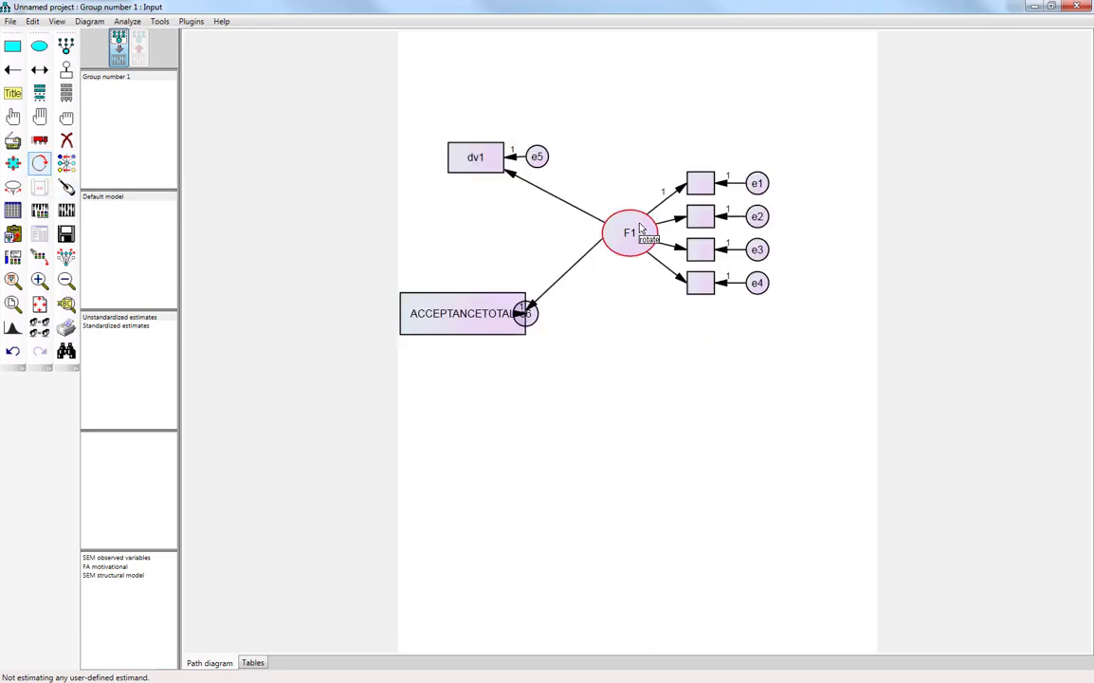
{"action": "left_click", "coordinate": [641, 229]}
{"action": "left_click", "coordinate": [640, 229]}
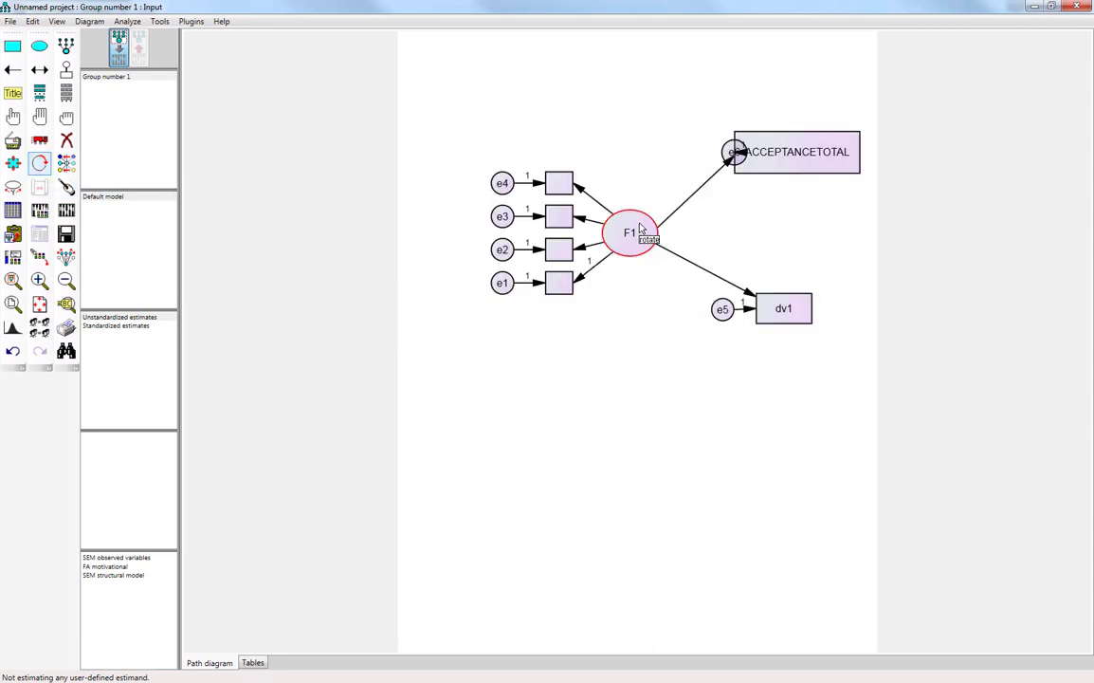
{"action": "left_click", "coordinate": [640, 228]}
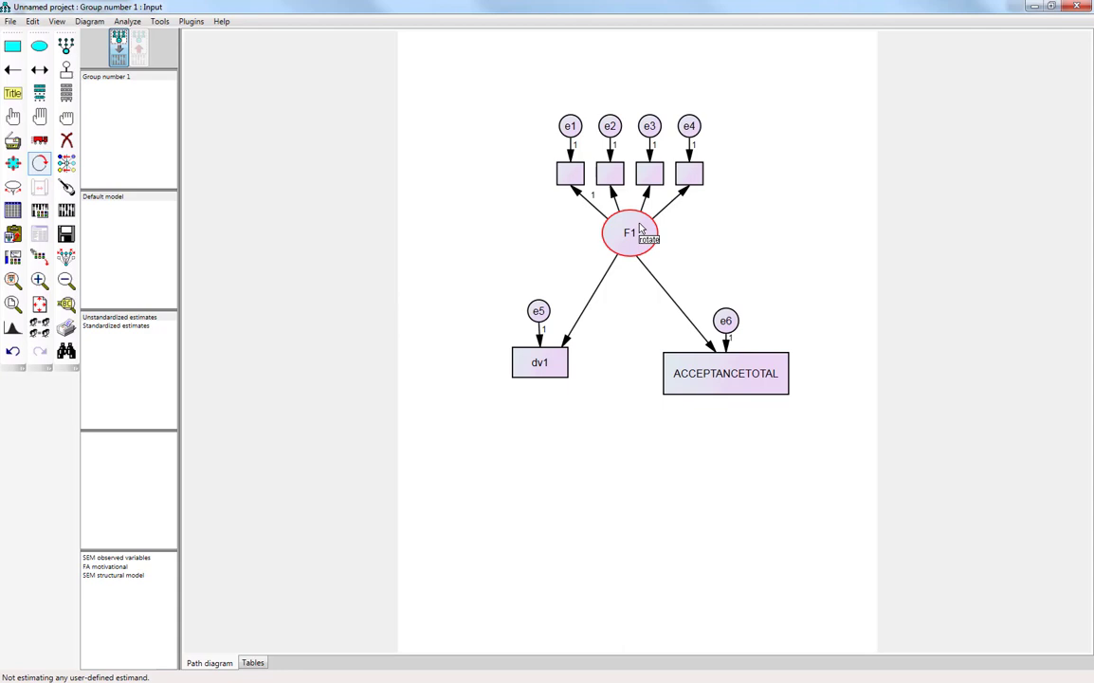
Step: Run the estimation, then tick Modification indices on the Analysis Properties Output tab
{"action": "left_click", "coordinate": [66, 211]}
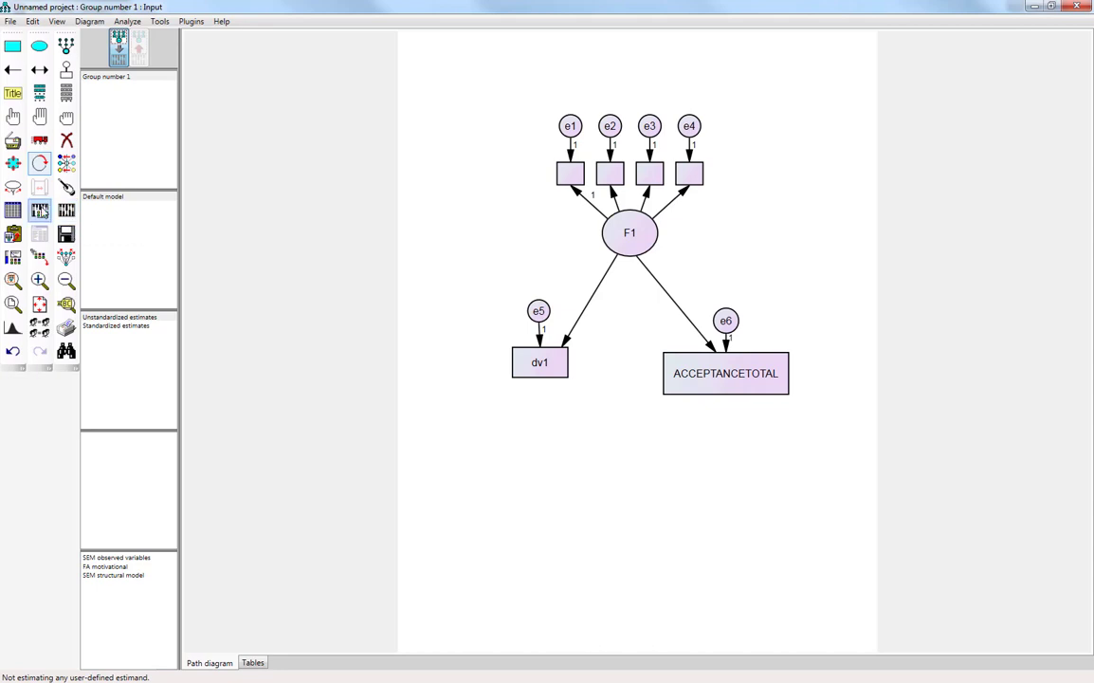
{"action": "left_click", "coordinate": [38, 212]}
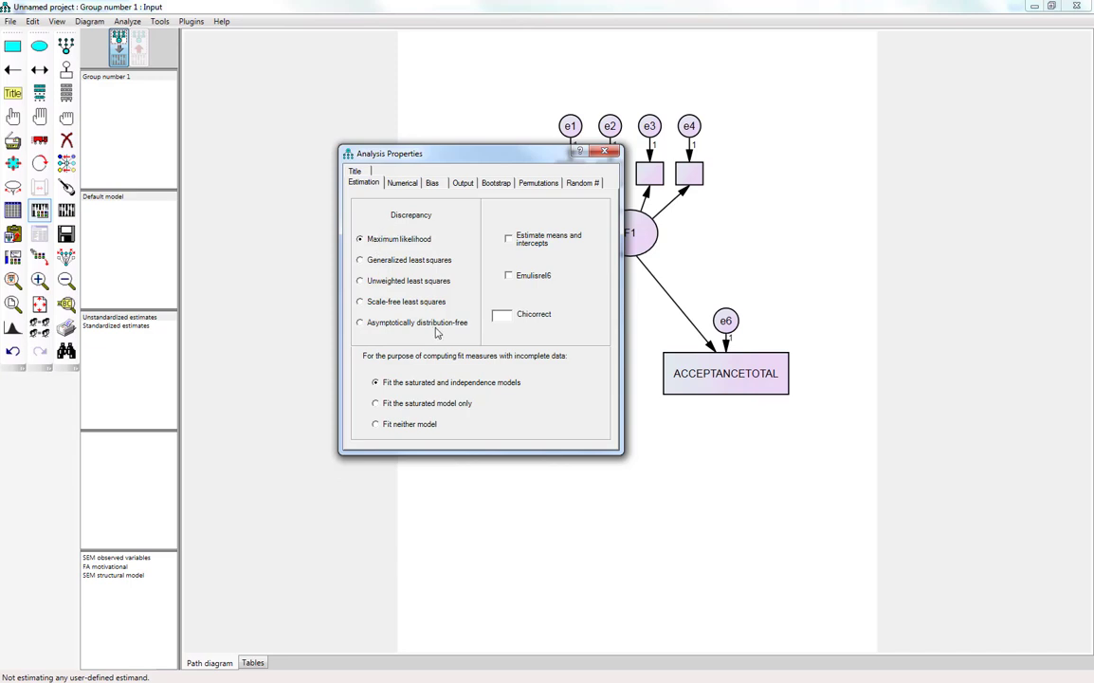
{"action": "left_click", "coordinate": [412, 185]}
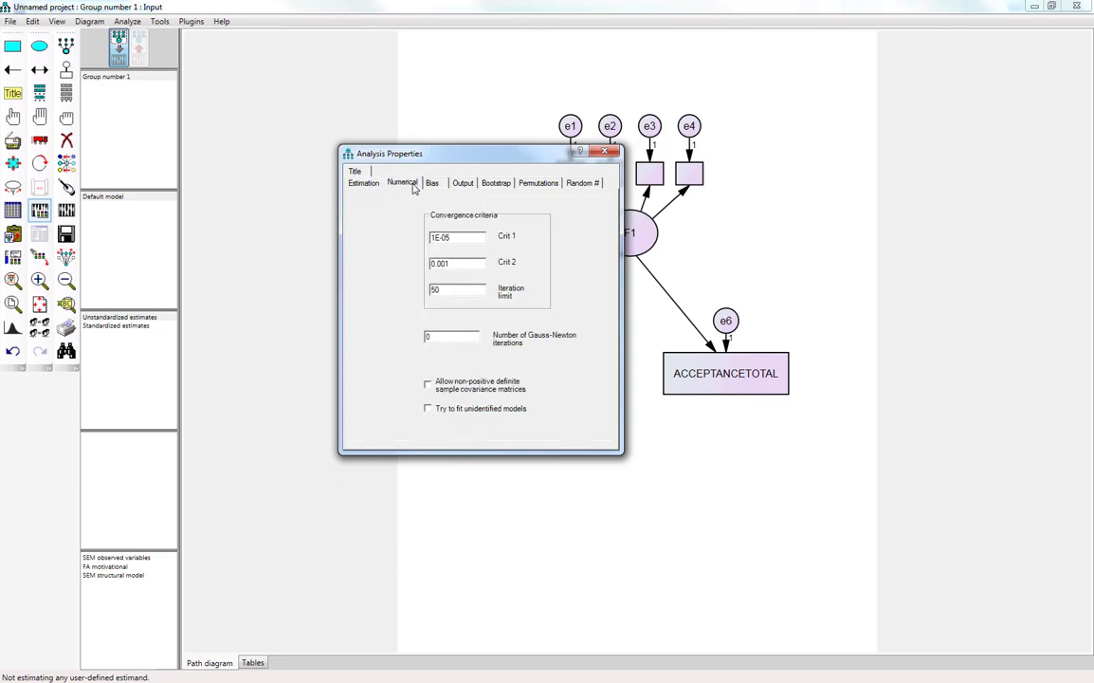
{"action": "left_click", "coordinate": [438, 185]}
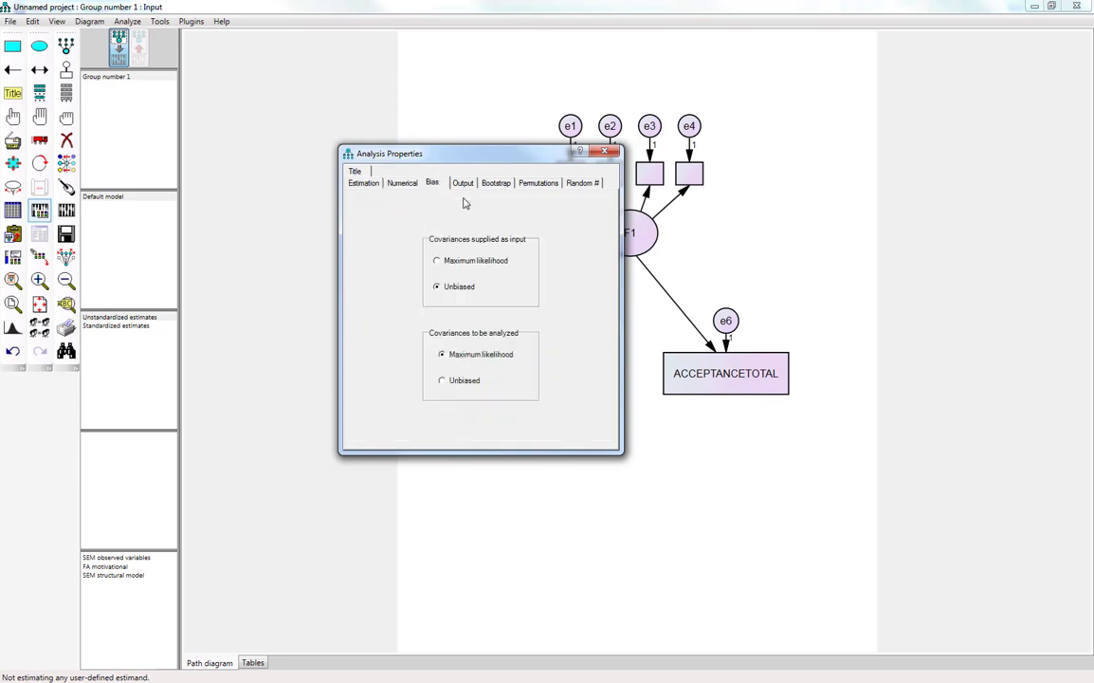
{"action": "left_click", "coordinate": [463, 184]}
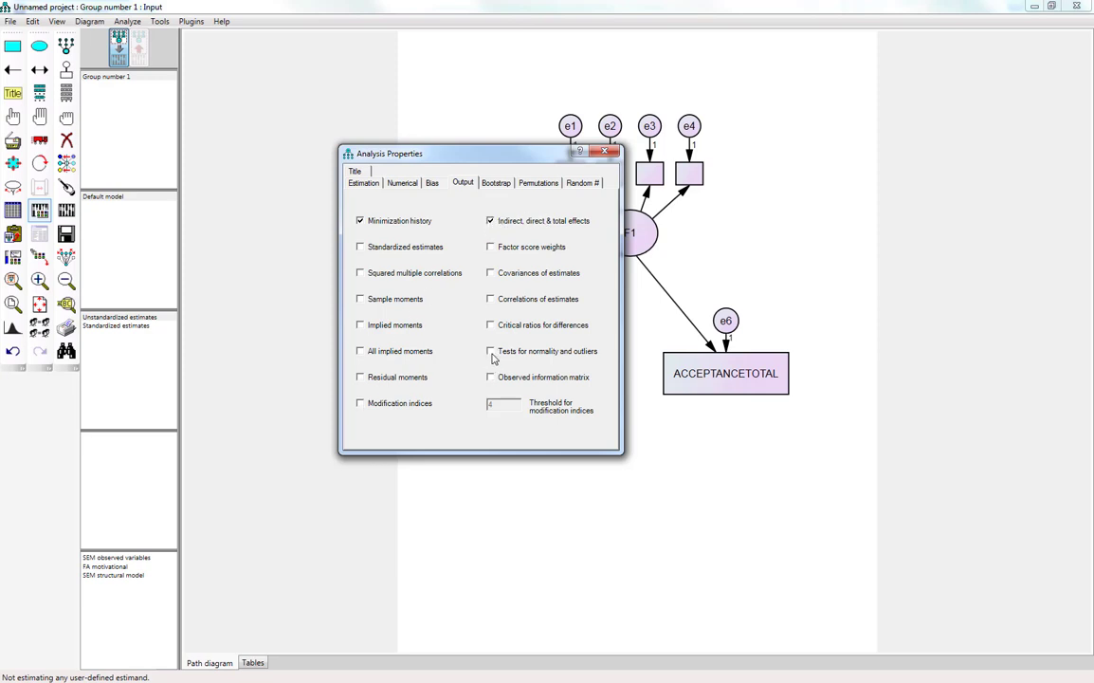
{"action": "left_click", "coordinate": [361, 404]}
Step: Turn on bootstrap with 500 samples and 90% bias-corrected confidence intervals, then close the dialog
{"action": "left_click", "coordinate": [495, 184]}
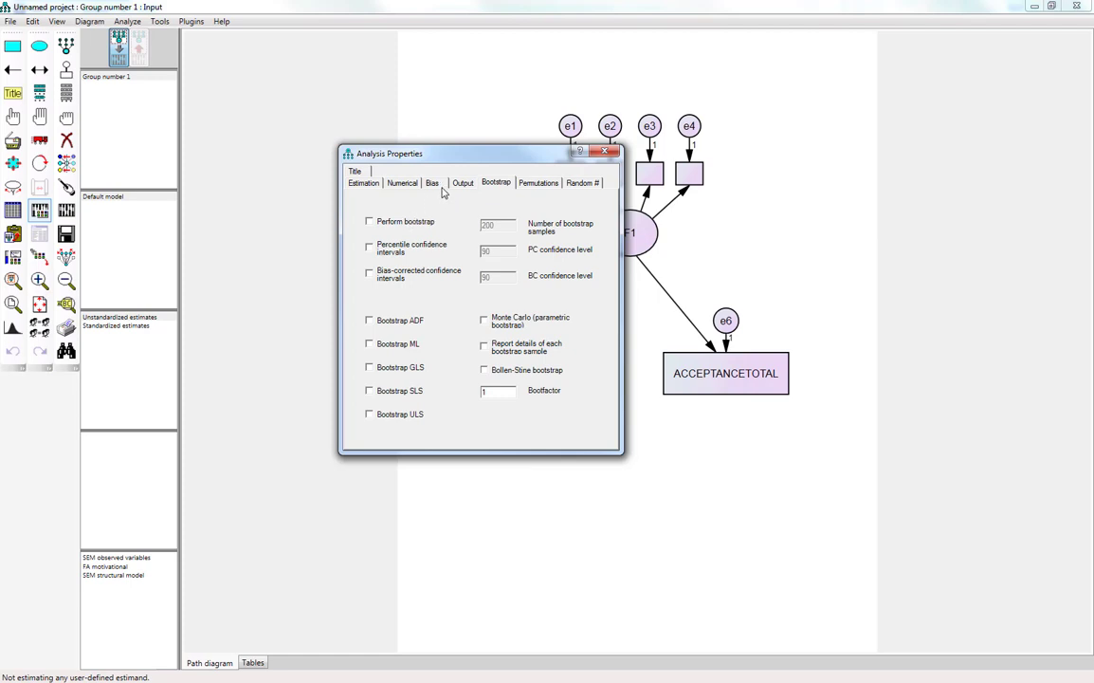
{"action": "left_click_drag", "start_coordinate": [430, 147], "coordinate": [282, 108]}
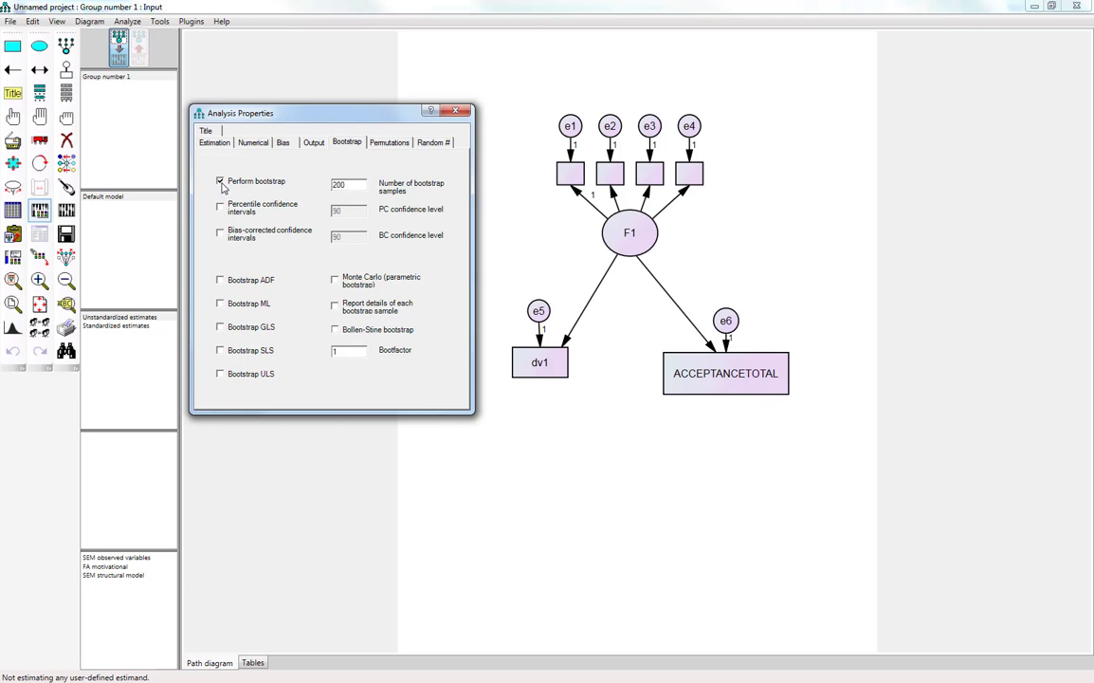
{"action": "double_click", "coordinate": [322, 184]}
{"action": "left_click", "coordinate": [221, 235]}
{"action": "left_click", "coordinate": [231, 238]}
{"action": "left_click", "coordinate": [220, 233]}
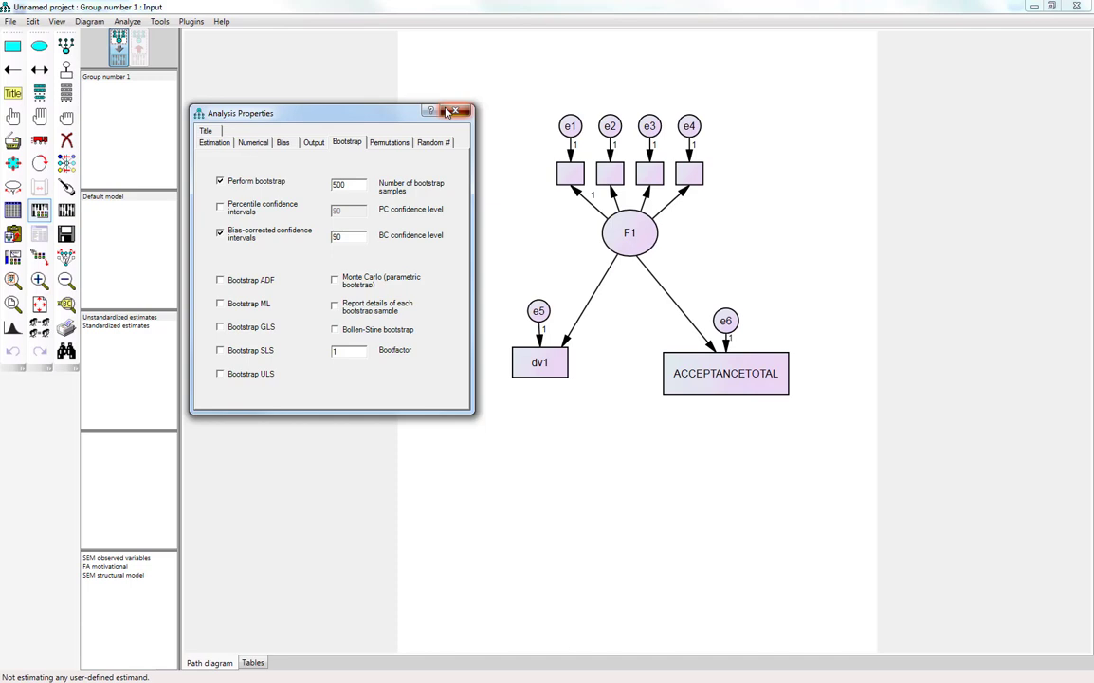
{"action": "left_click", "coordinate": [454, 112]}
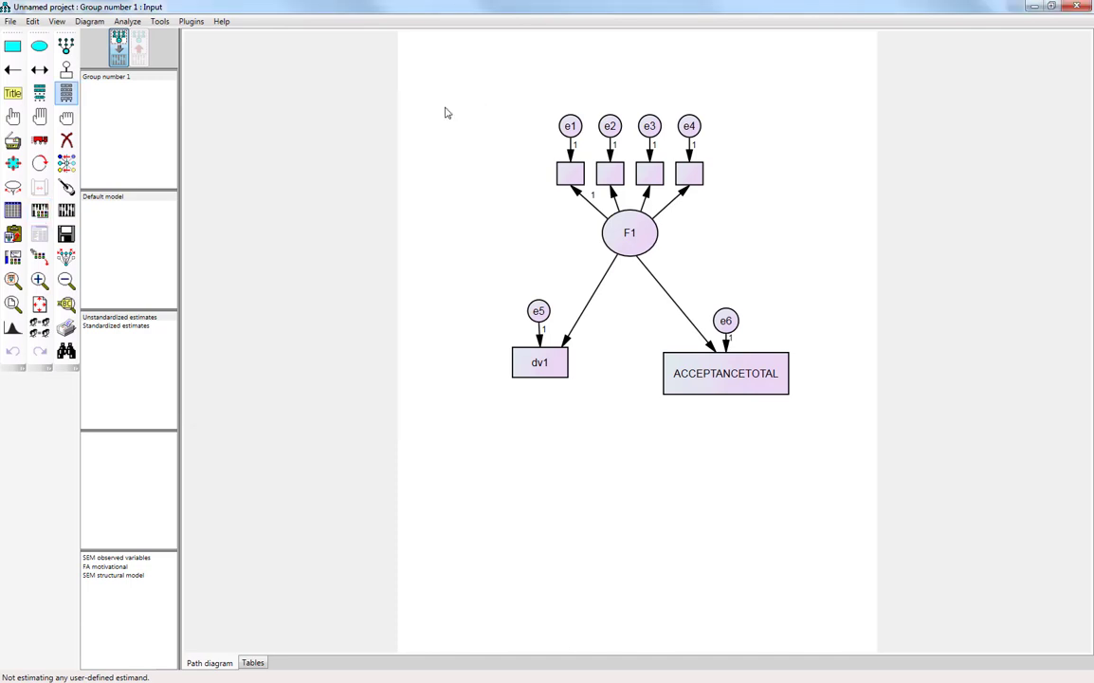
Step: Erase the dv1 box and the old F1 factor with its first indicators
{"action": "left_click", "coordinate": [40, 116]}
{"action": "left_click", "coordinate": [67, 140]}
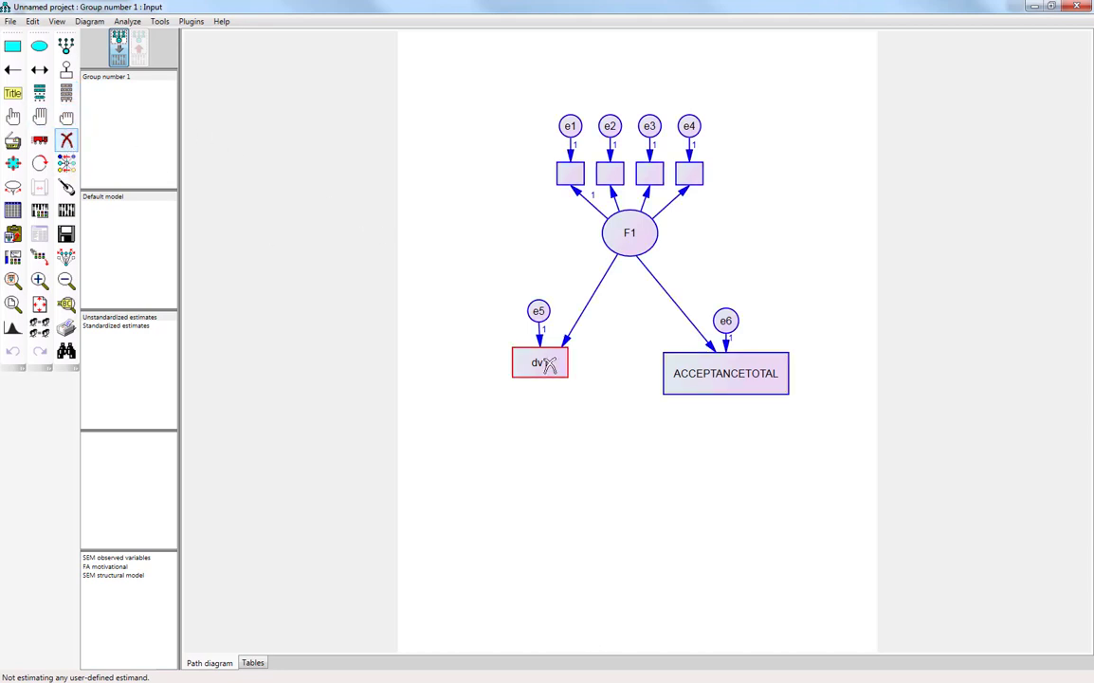
{"action": "left_click", "coordinate": [541, 363]}
{"action": "left_click", "coordinate": [627, 232]}
{"action": "left_click", "coordinate": [650, 173]}
{"action": "left_click", "coordinate": [650, 126]}
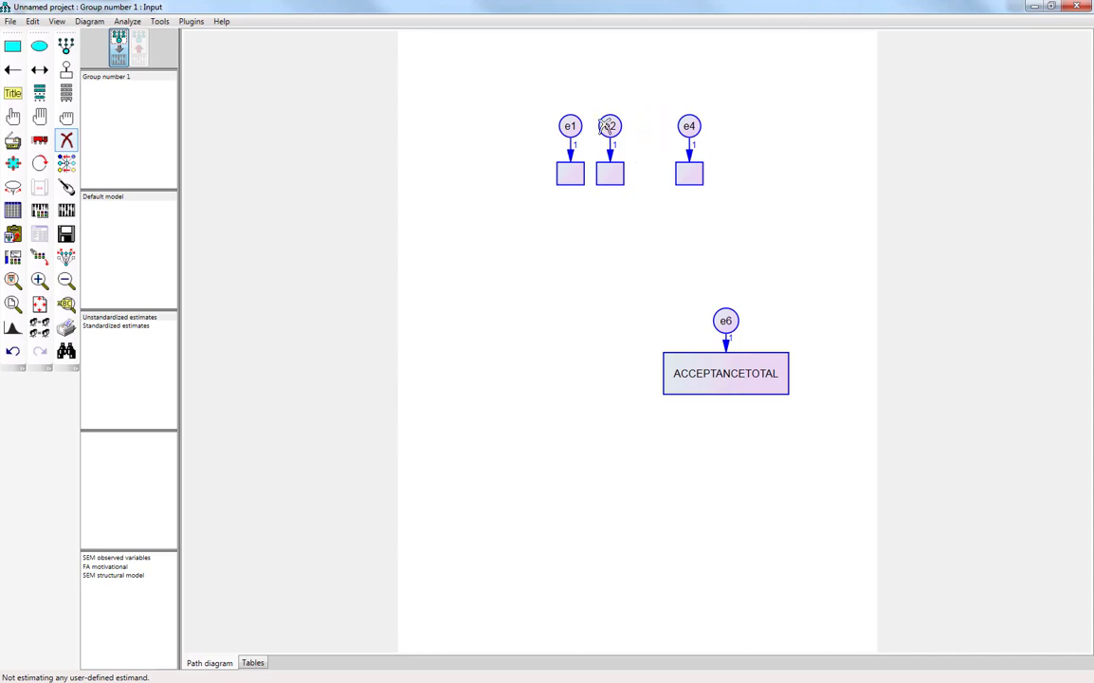
{"action": "left_click", "coordinate": [610, 126]}
Step: Erase the remaining indicators, e6 and the ACCEPTANCETOTAL box, then draw a new latent ellipse
{"action": "left_click", "coordinate": [603, 171]}
{"action": "left_click", "coordinate": [570, 173]}
{"action": "left_click", "coordinate": [570, 126]}
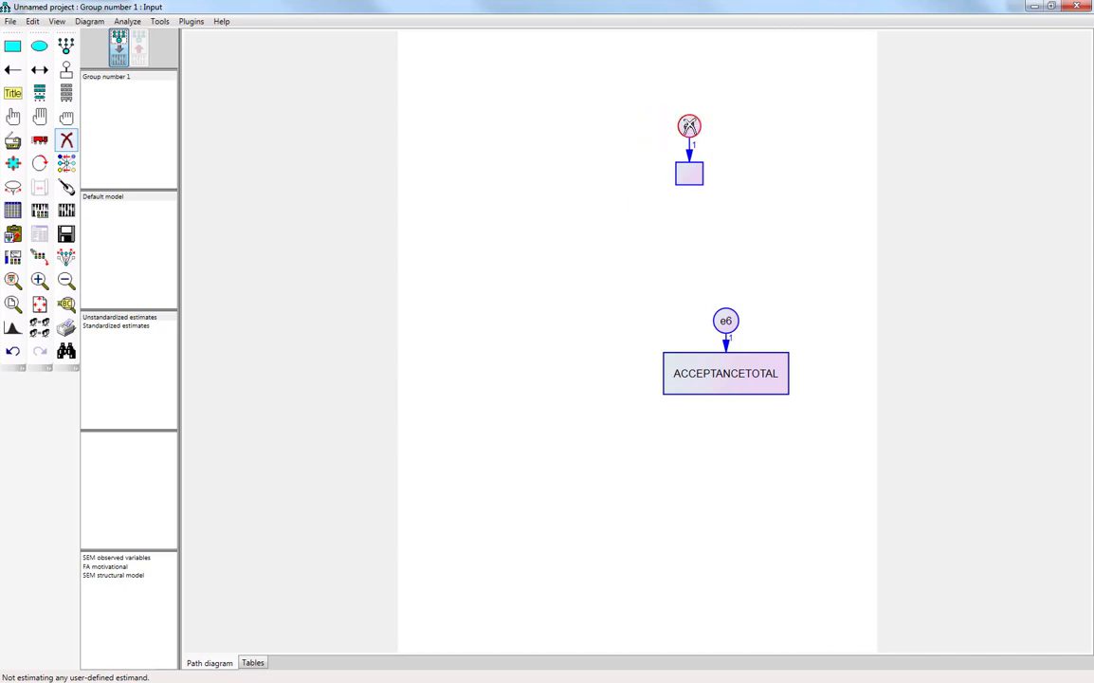
{"action": "left_click", "coordinate": [689, 126]}
{"action": "left_click", "coordinate": [689, 173]}
{"action": "left_click", "coordinate": [726, 321]}
{"action": "left_click", "coordinate": [744, 374]}
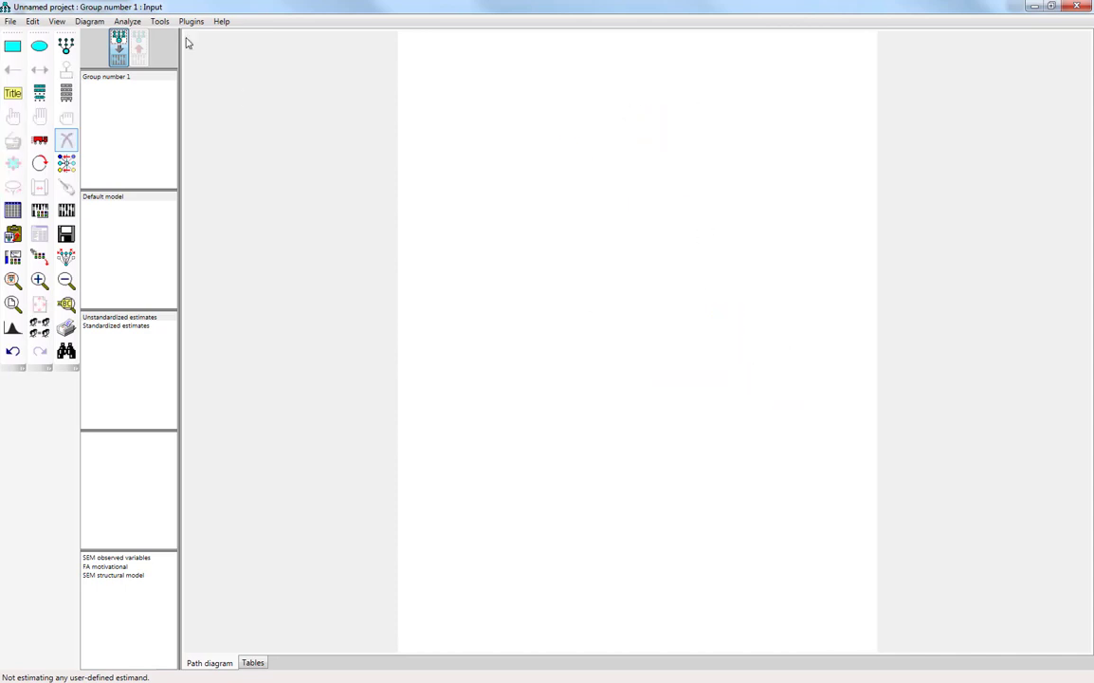
{"action": "left_click", "coordinate": [65, 44]}
{"action": "left_click_drag", "start_coordinate": [581, 249], "coordinate": [640, 297]}
Step: Add indicator boxes with error terms to the new latent ellipse
{"action": "left_click", "coordinate": [618, 270]}
{"action": "left_click", "coordinate": [619, 270]}
{"action": "left_click", "coordinate": [618, 271]}
{"action": "left_click", "coordinate": [618, 270]}
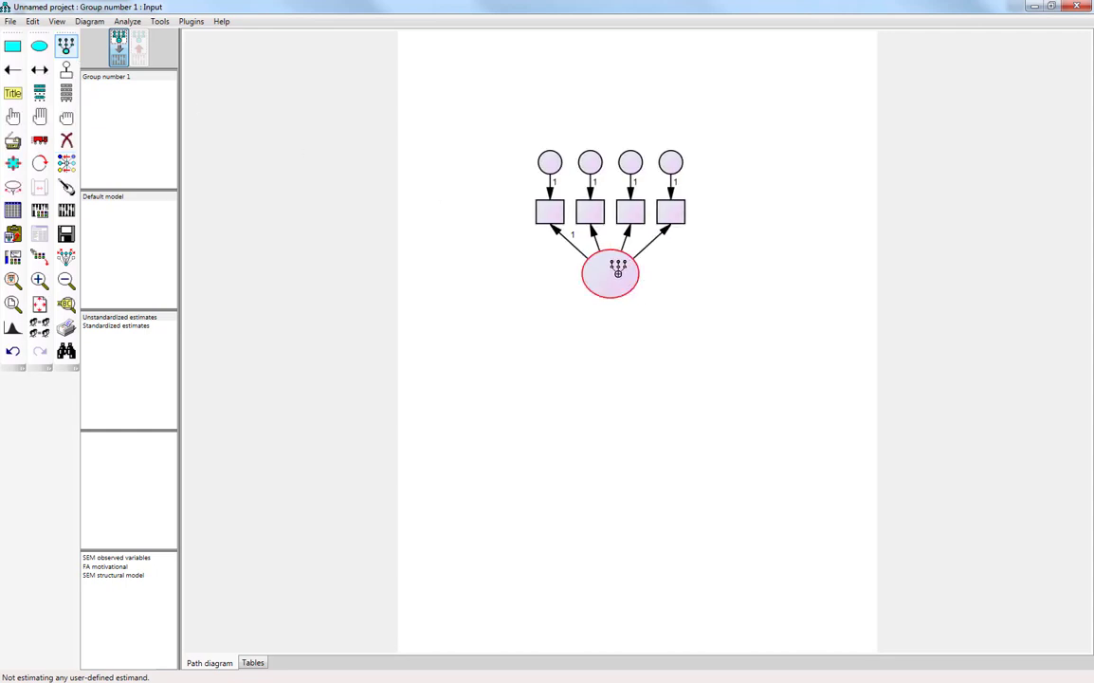
{"action": "left_click", "coordinate": [618, 269]}
Step: Assign ACCEPTANCETOTAL, EMPATHYTOTAL, ADAPTATIONTOTAL, EVOCATIONTOTAL and AUTONOMYTOTAL to the boxes, then auto-name F1 and e1–e5
{"action": "left_click", "coordinate": [65, 92]}
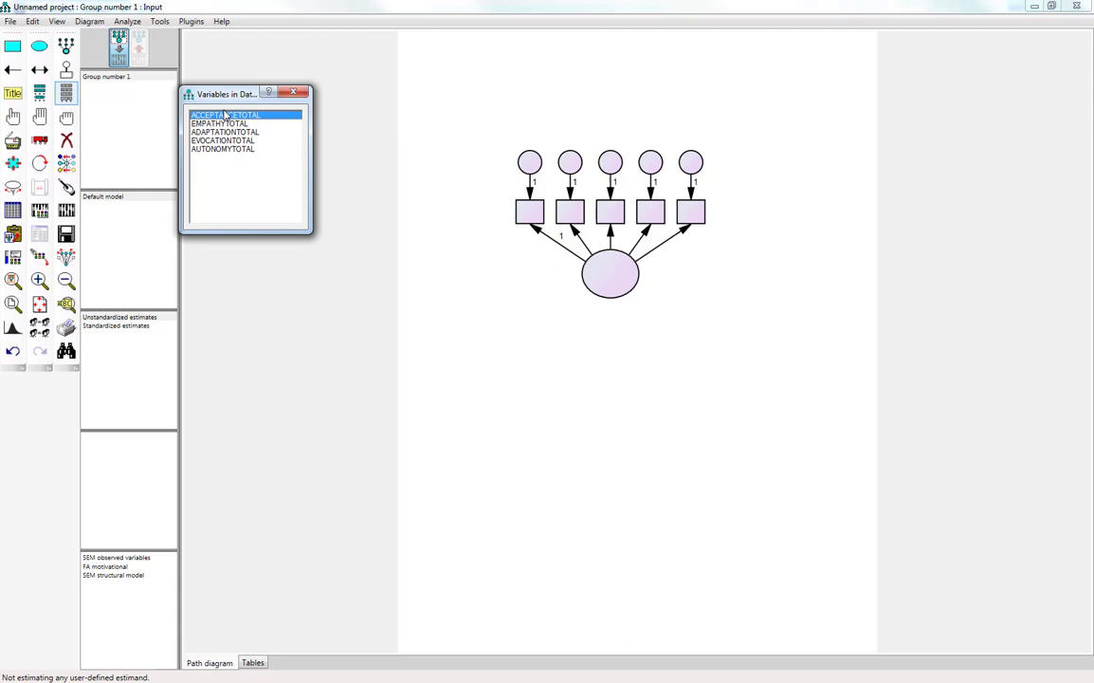
{"action": "left_click_drag", "start_coordinate": [225, 114], "coordinate": [529, 210]}
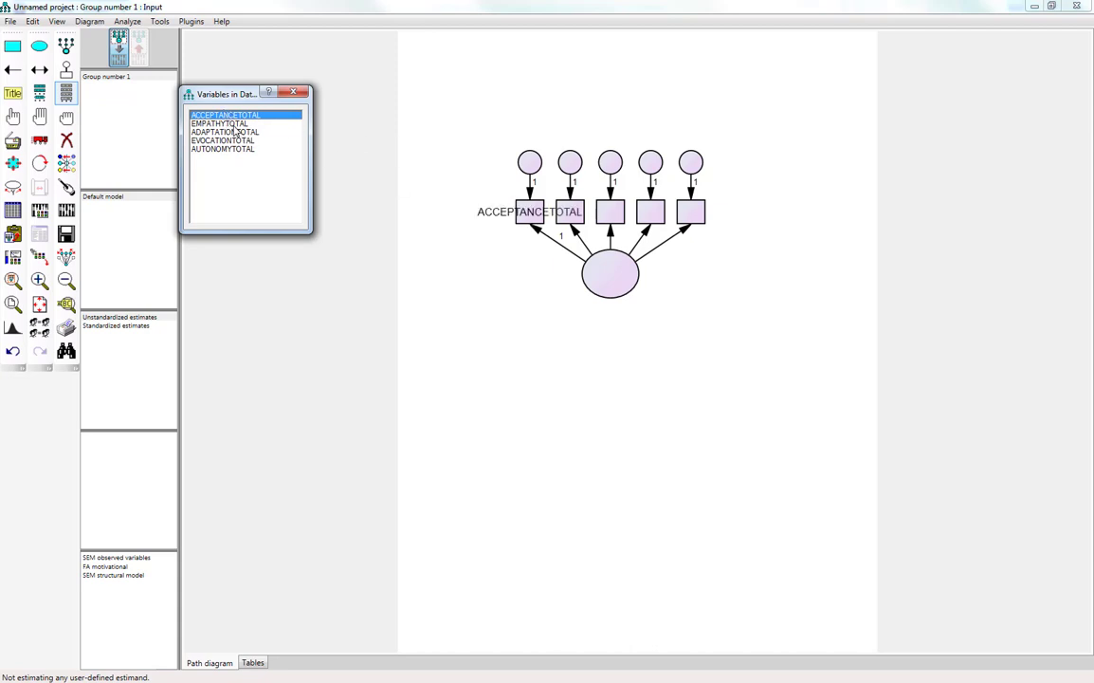
{"action": "left_click_drag", "start_coordinate": [218, 124], "coordinate": [580, 223]}
{"action": "left_click_drag", "start_coordinate": [222, 132], "coordinate": [609, 210]}
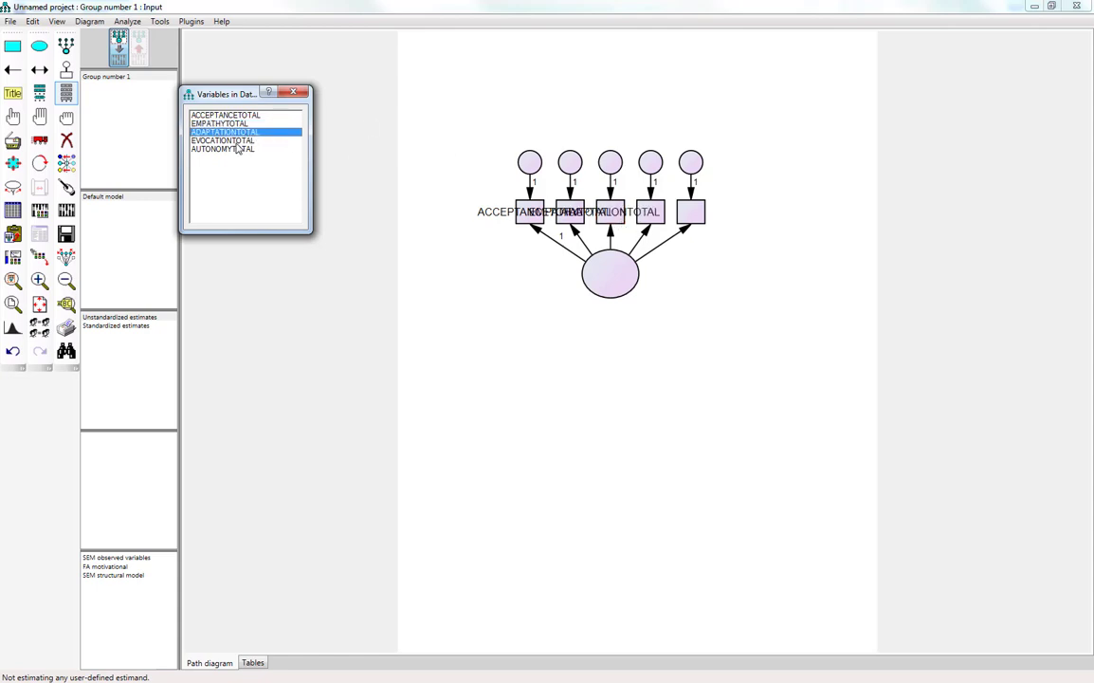
{"action": "left_click_drag", "start_coordinate": [228, 141], "coordinate": [651, 211]}
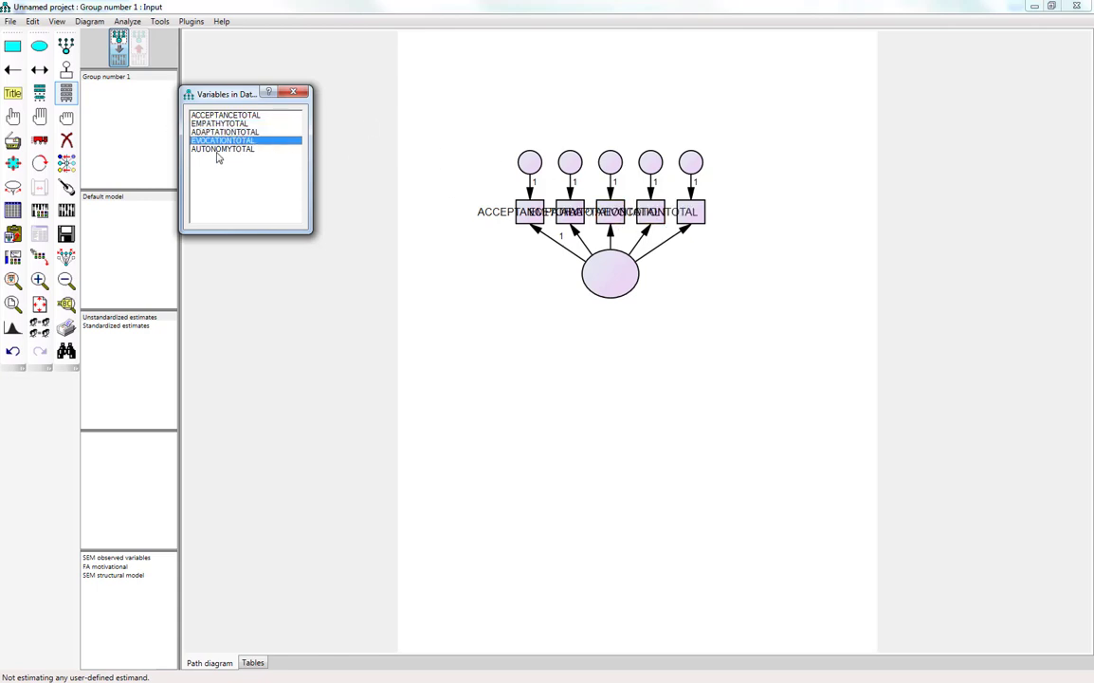
{"action": "left_click_drag", "start_coordinate": [217, 152], "coordinate": [704, 226]}
{"action": "left_click", "coordinate": [295, 92]}
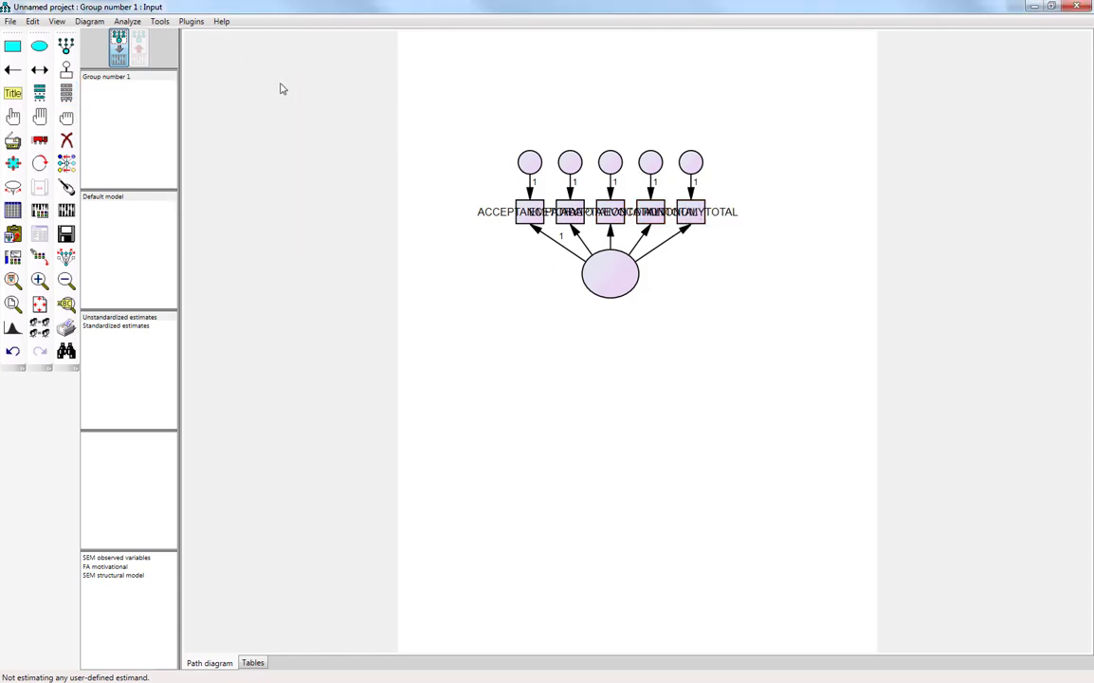
{"action": "left_click", "coordinate": [193, 22]}
{"action": "left_click", "coordinate": [216, 112]}
Step: Dismiss the path error, save the model as 'practice', and calculate estimates
{"action": "left_click", "coordinate": [65, 209]}
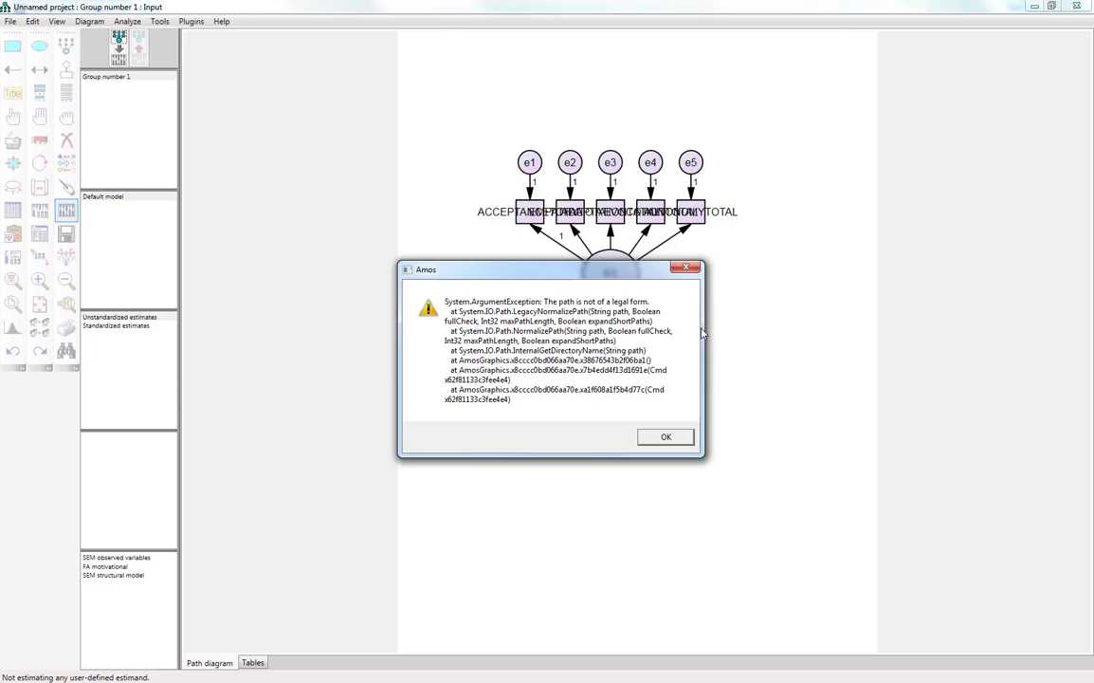
{"action": "left_click", "coordinate": [675, 270]}
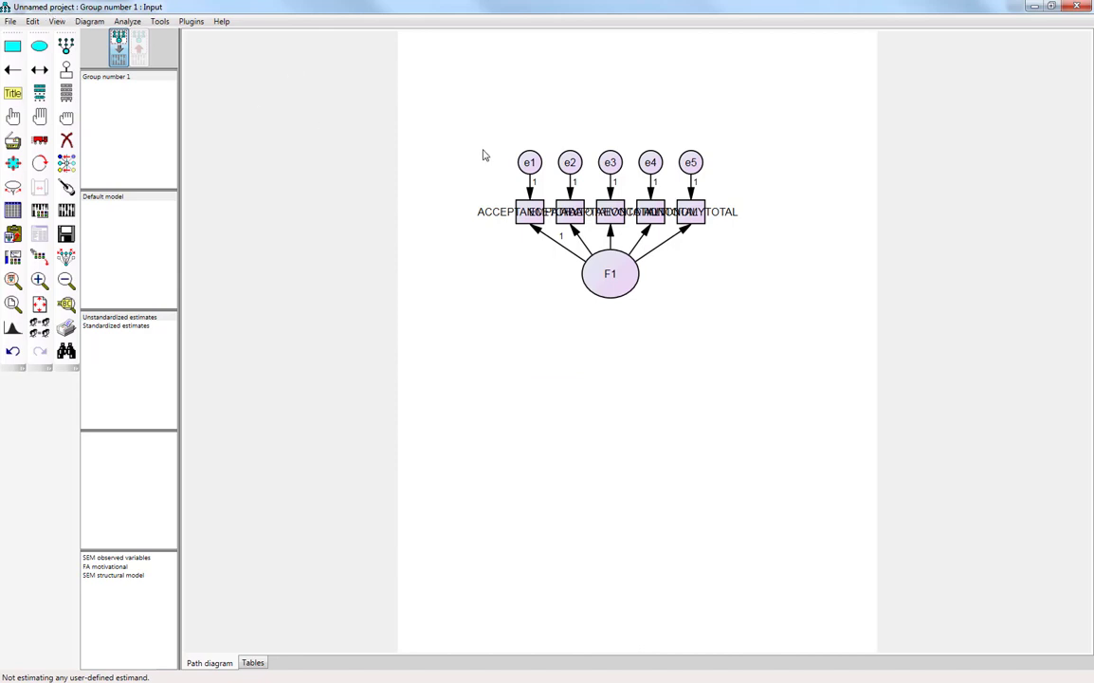
{"action": "left_click", "coordinate": [10, 21]}
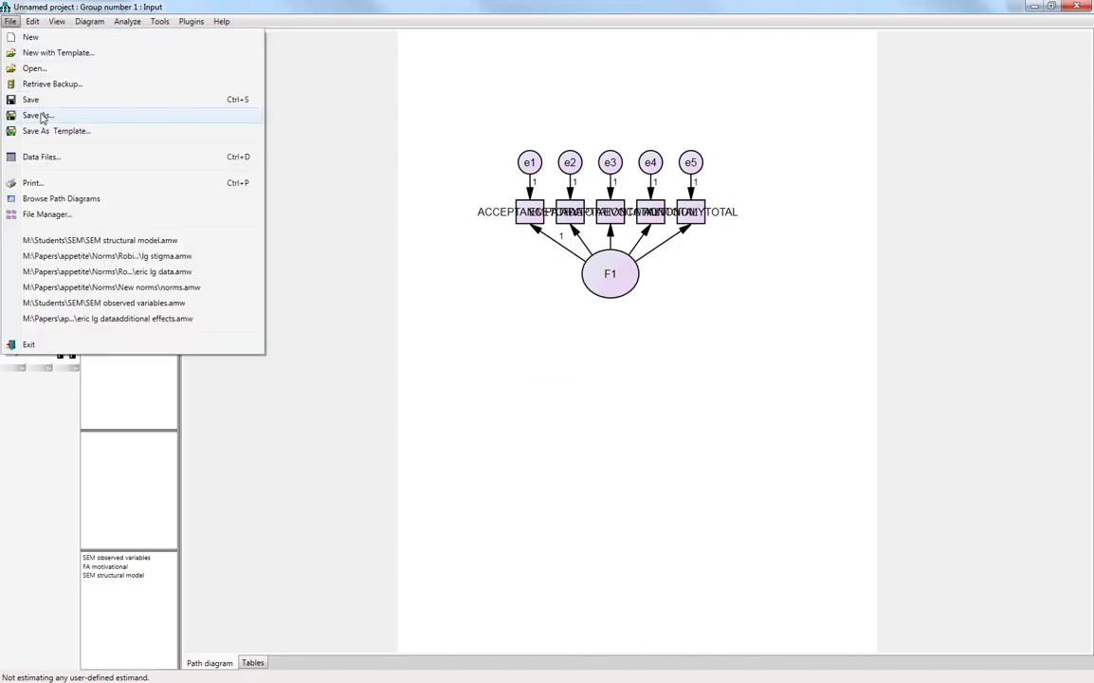
{"action": "left_click", "coordinate": [41, 115]}
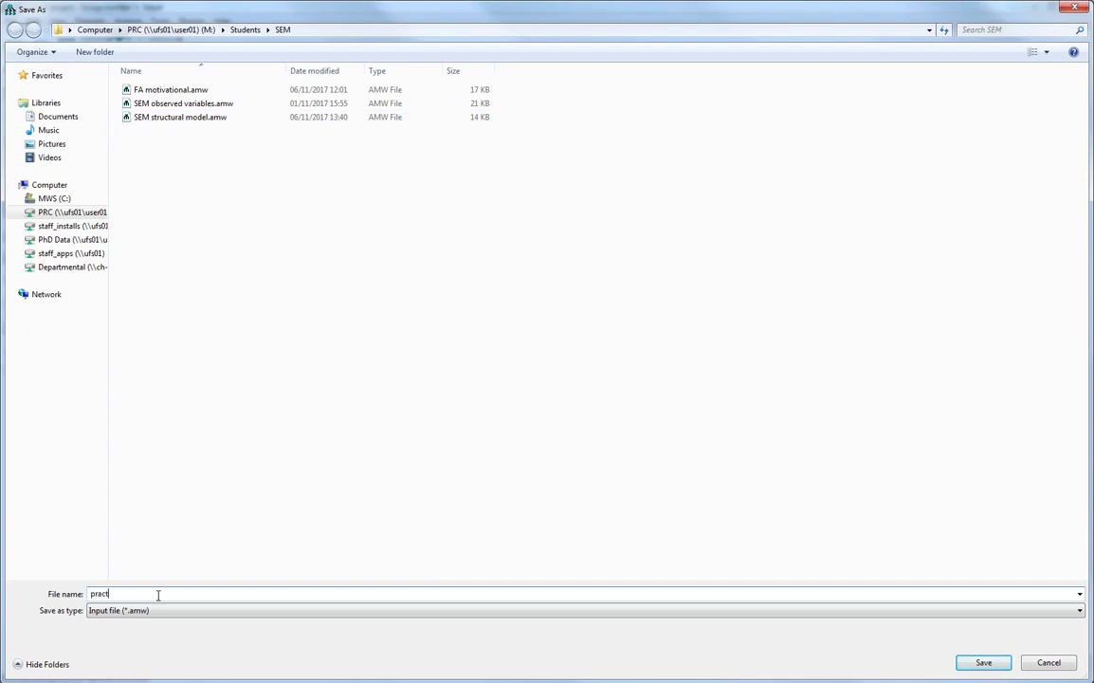
{"action": "type", "text": "practice"}
{"action": "key", "text": "Return"}
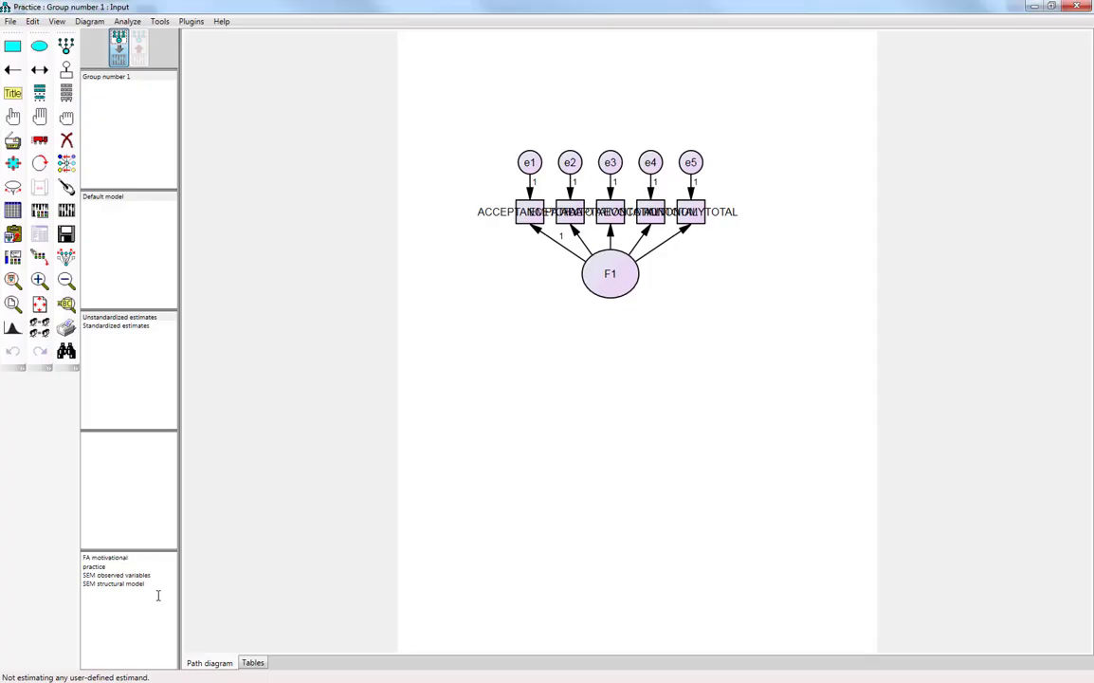
{"action": "left_click", "coordinate": [65, 213]}
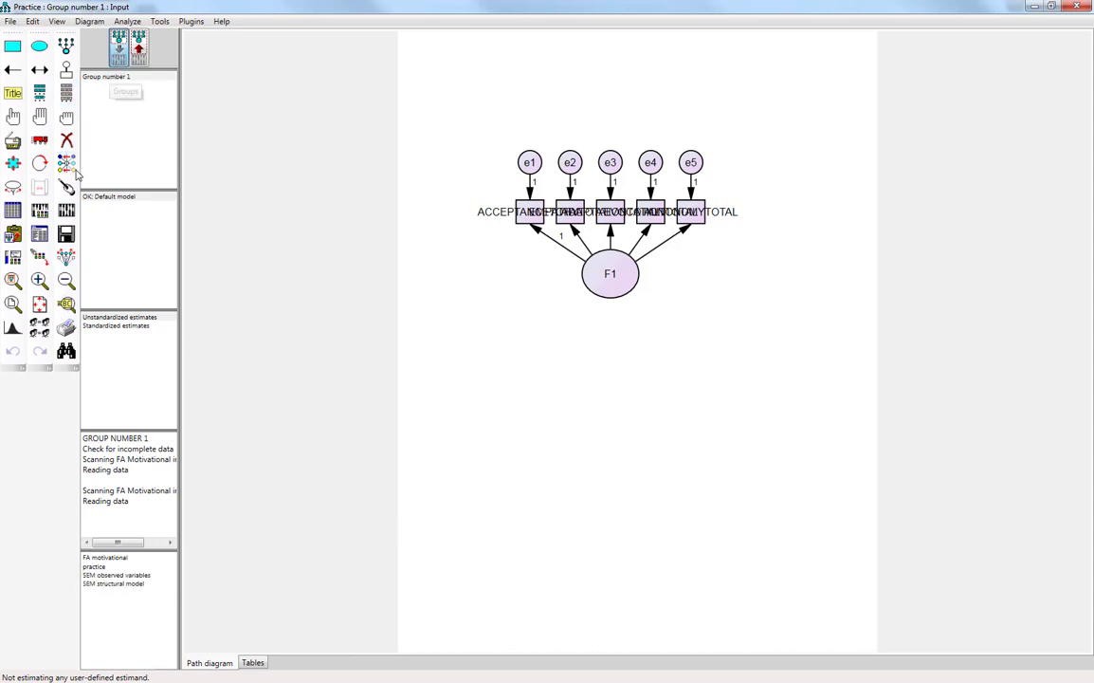
{"action": "left_click", "coordinate": [40, 237]}
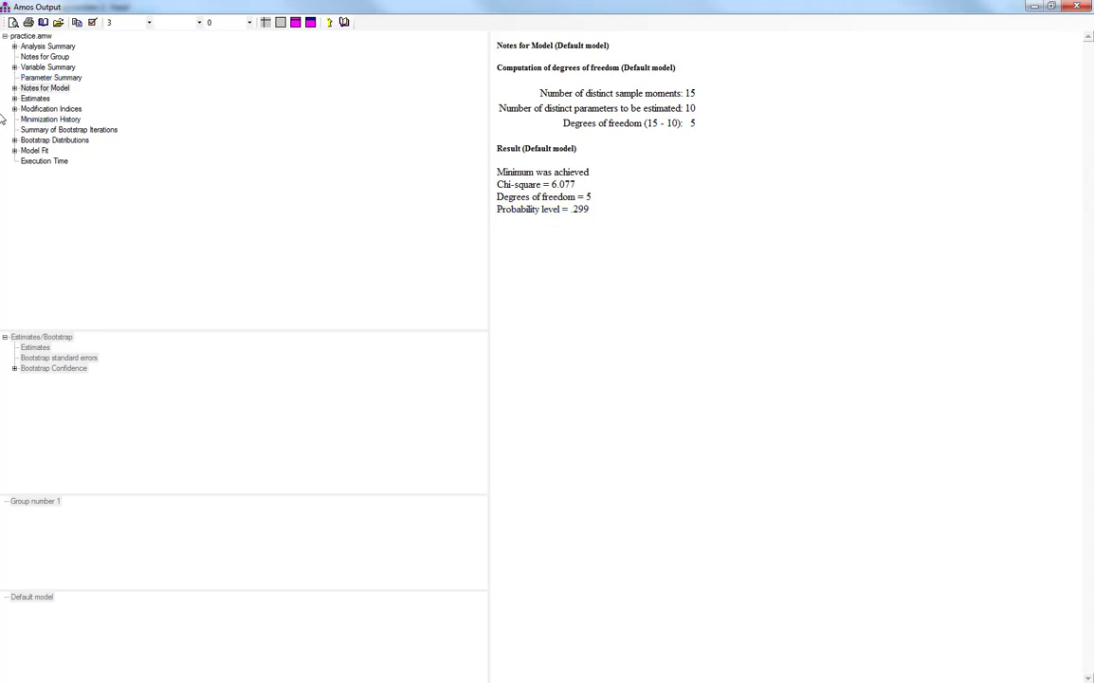
{"action": "double_click", "coordinate": [32, 150]}
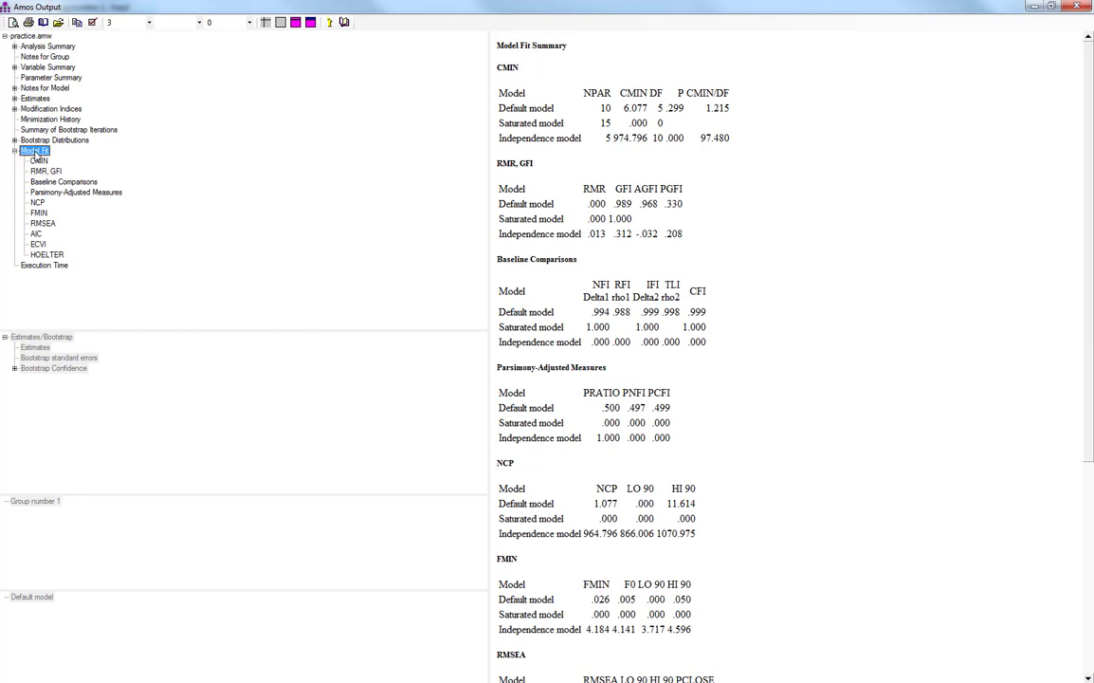
{"action": "key", "text": "Down"}
{"action": "key", "text": "Down"}
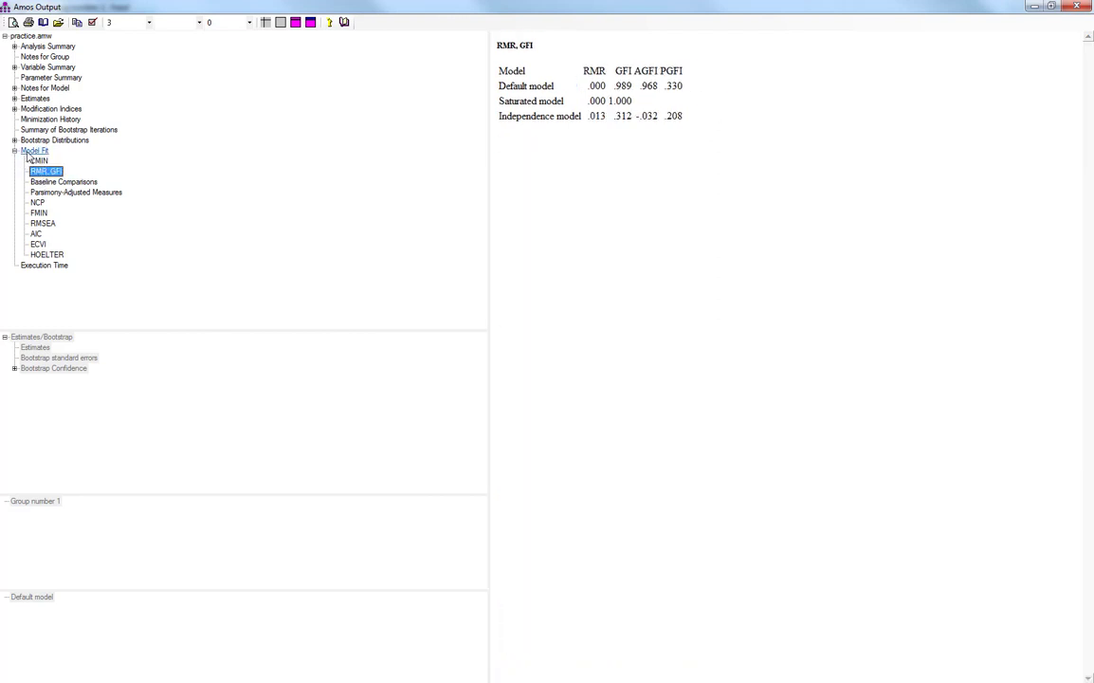
{"action": "left_click", "coordinate": [32, 150]}
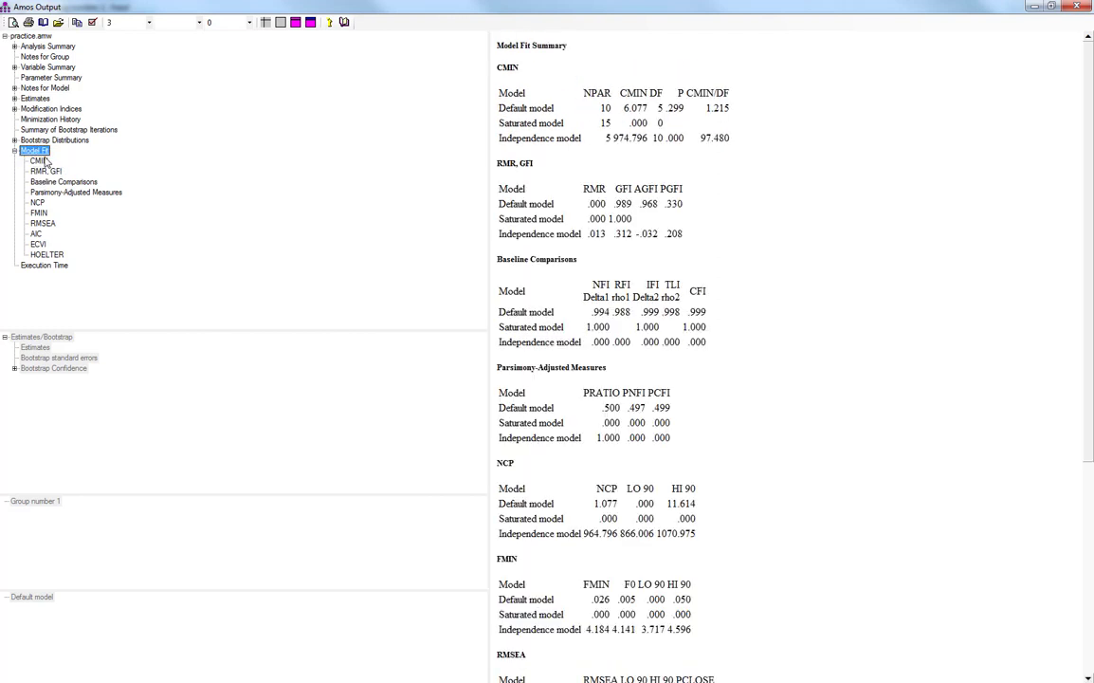
{"action": "left_click", "coordinate": [810, 333]}
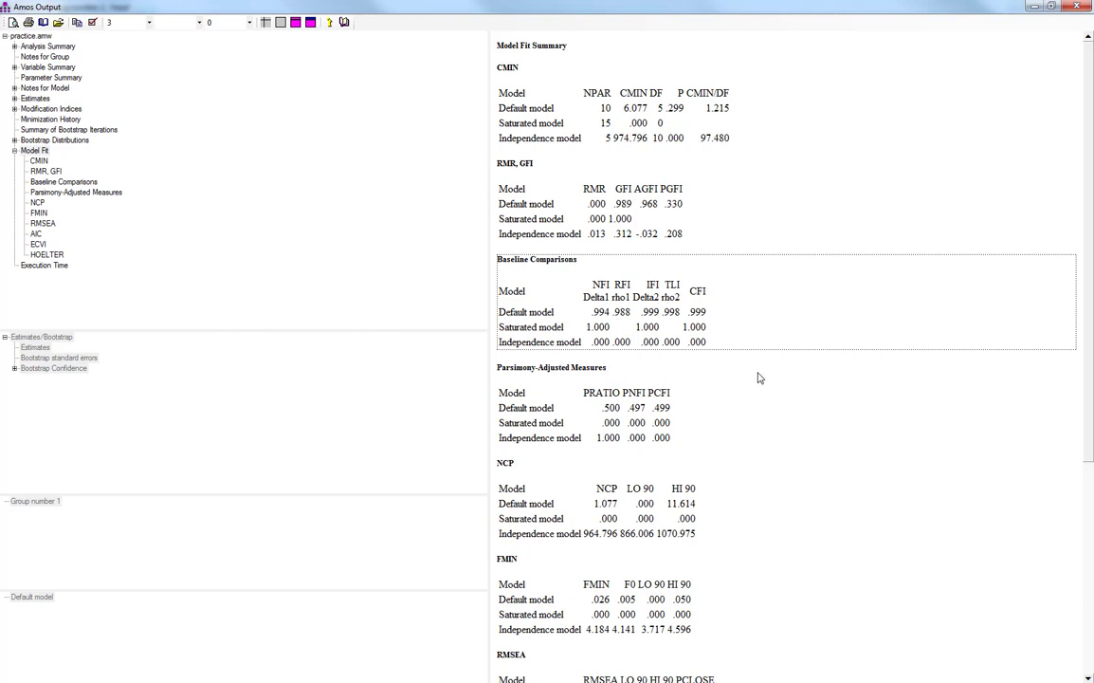
{"action": "scroll", "coordinate": [754, 377], "scroll_direction": "down", "scroll_amount": 5}
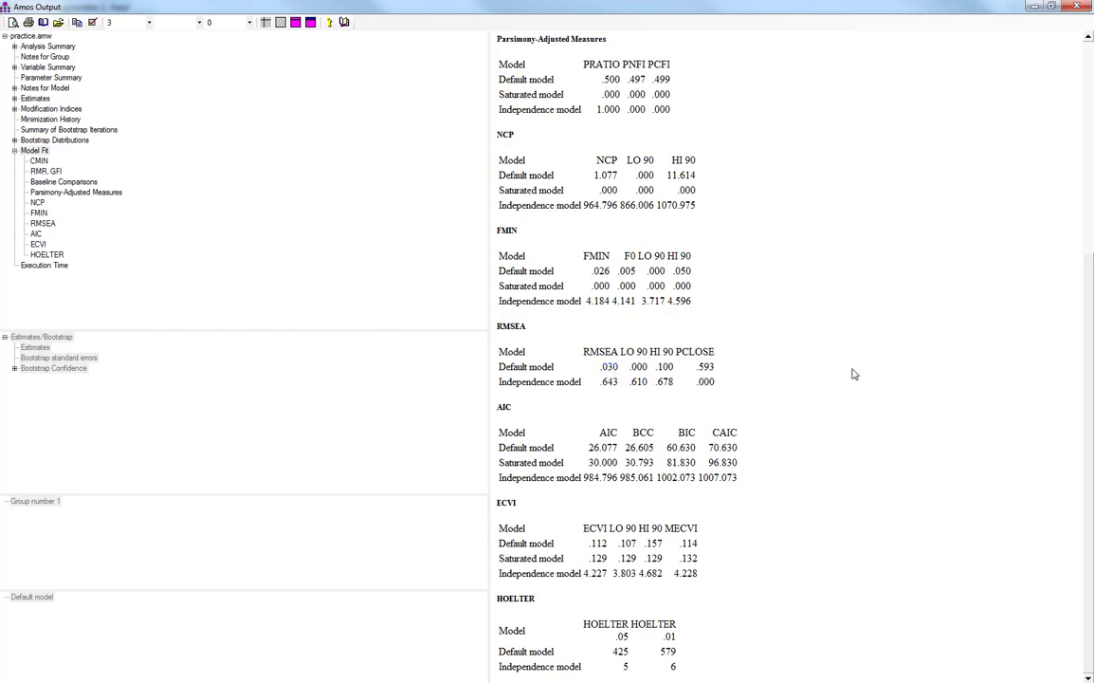
{"action": "scroll", "coordinate": [849, 374], "scroll_direction": "up", "scroll_amount": 6}
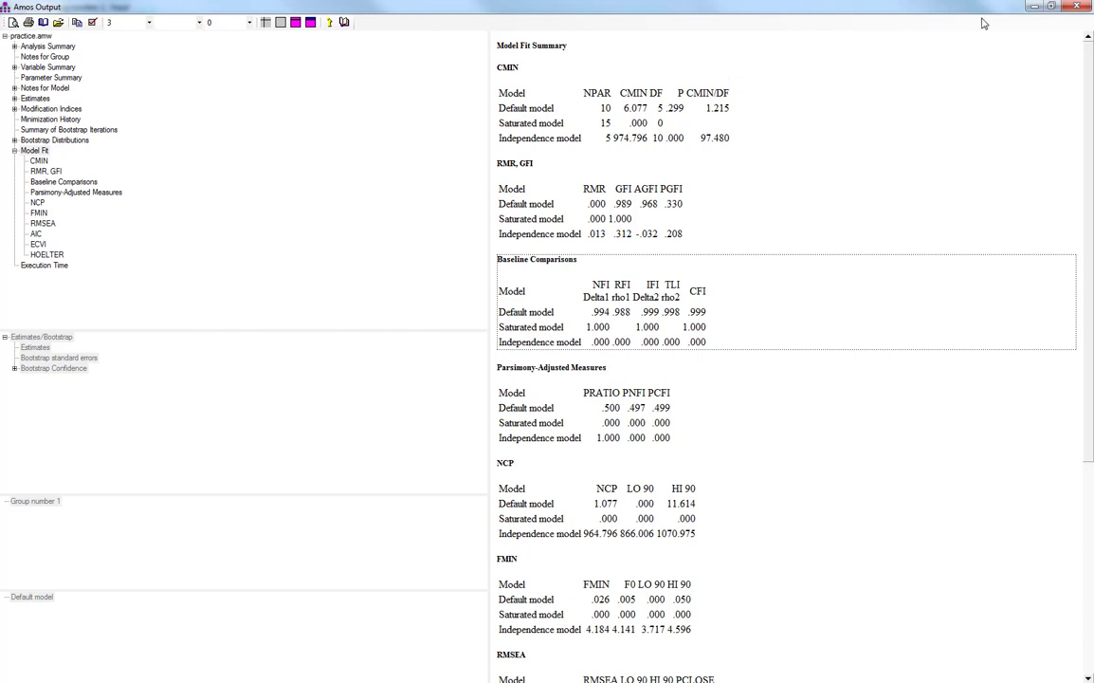
{"action": "left_click", "coordinate": [1034, 6]}
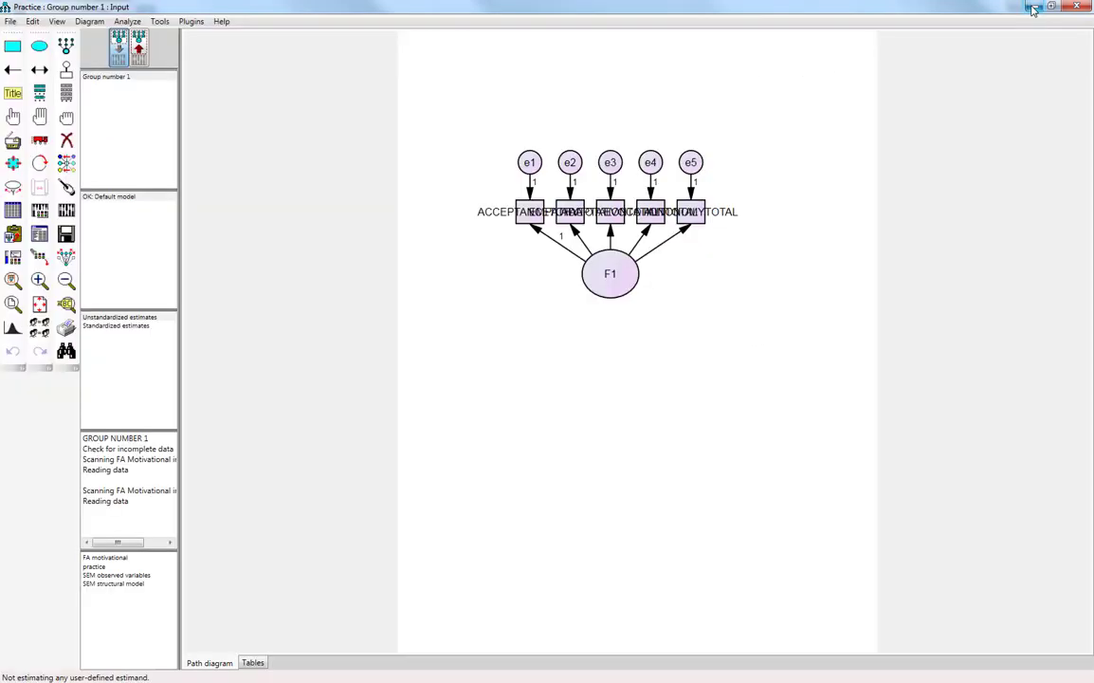
Step: Compute the standardized RMR (.0112) with the plugin and close the result
{"action": "left_click", "coordinate": [191, 21]}
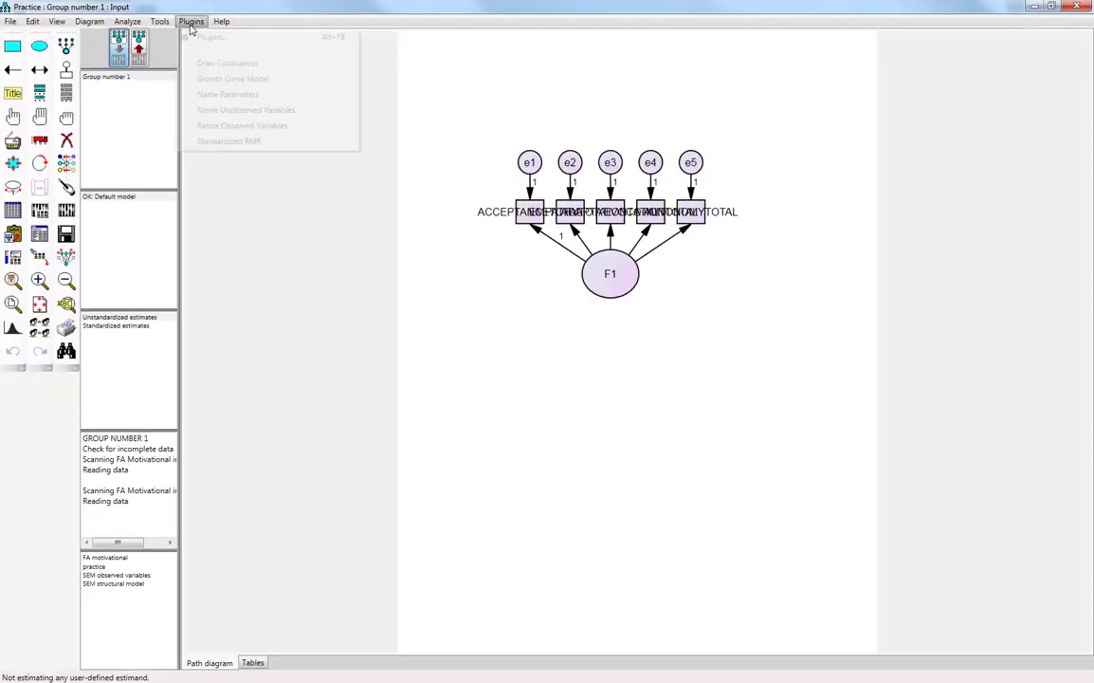
{"action": "left_click", "coordinate": [235, 142]}
{"action": "left_click", "coordinate": [66, 212]}
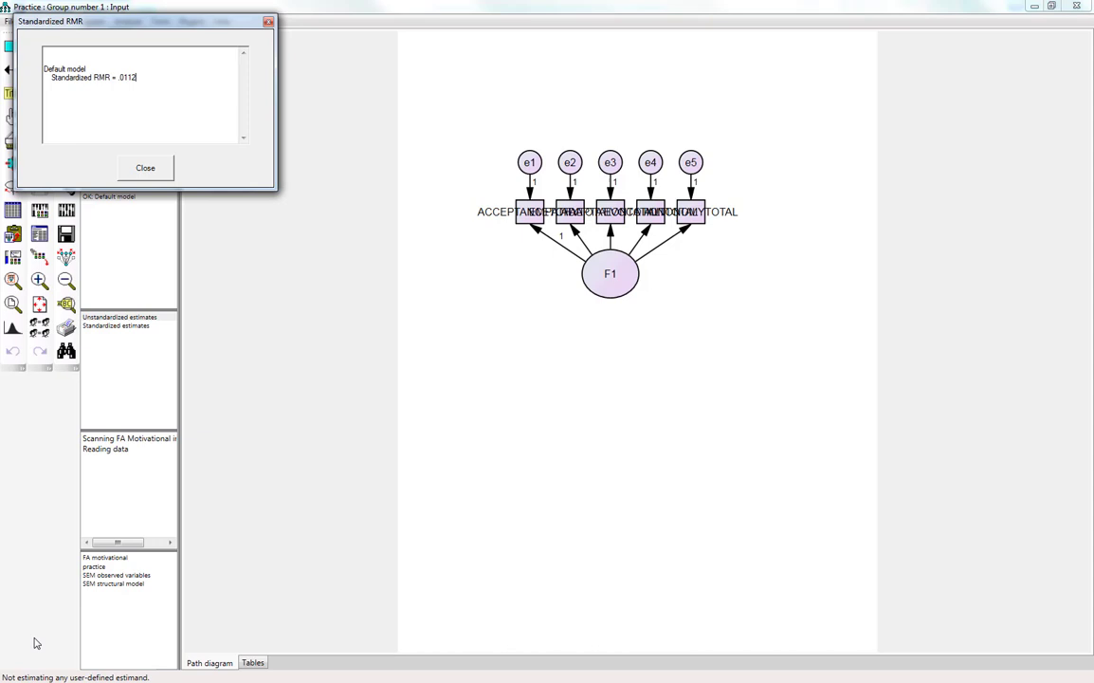
{"action": "left_click", "coordinate": [268, 21]}
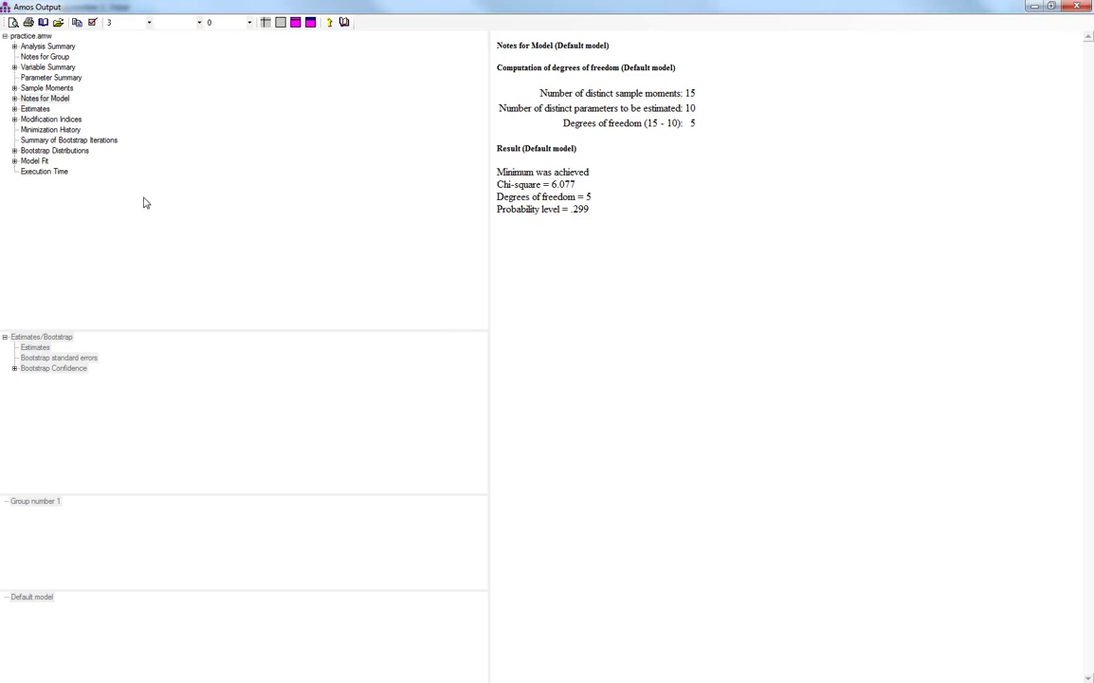
Step: Browse Model Fit and Estimates, then display the Direct Effects table of F1 on the five indicators
{"action": "left_click", "coordinate": [29, 162]}
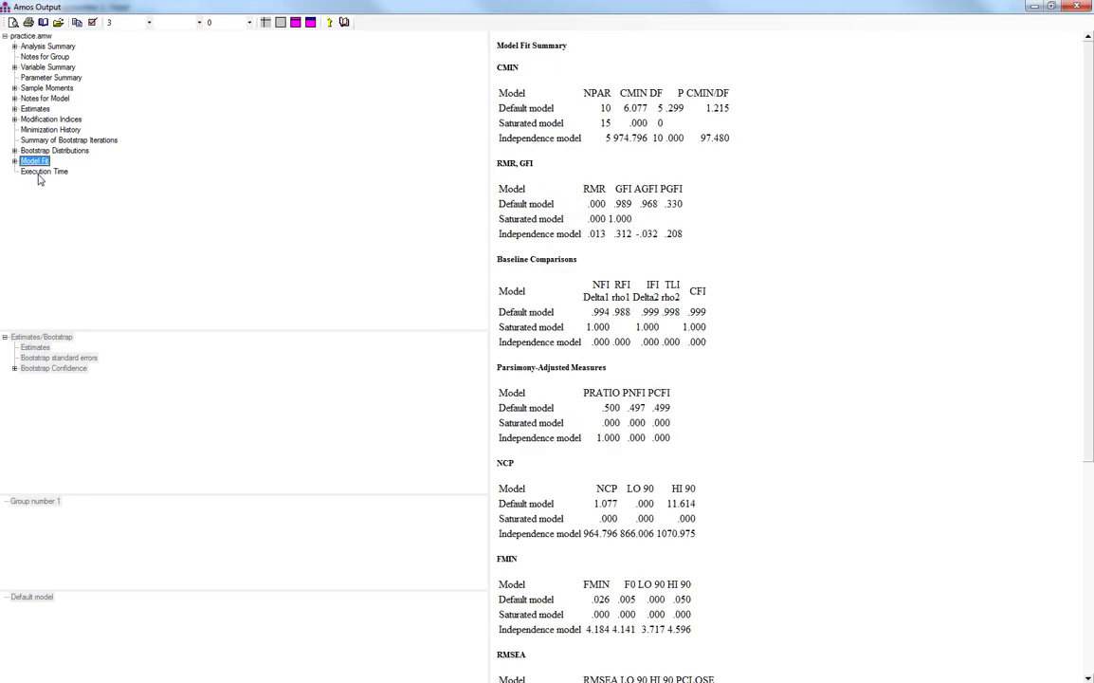
{"action": "left_click", "coordinate": [15, 111]}
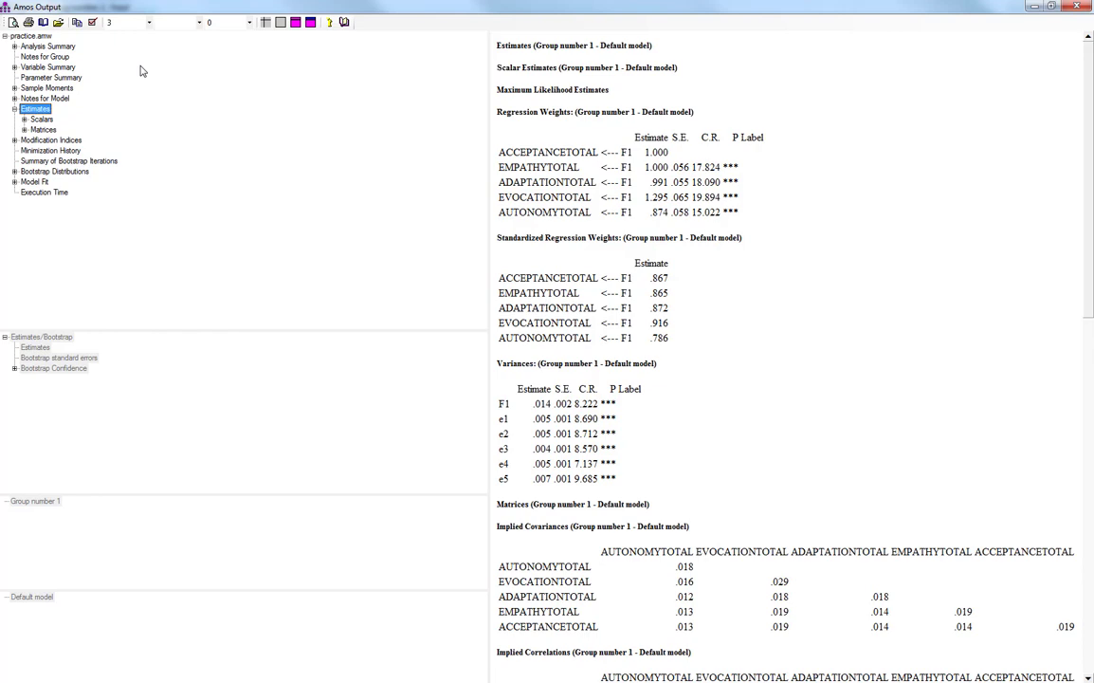
{"action": "left_click", "coordinate": [24, 119]}
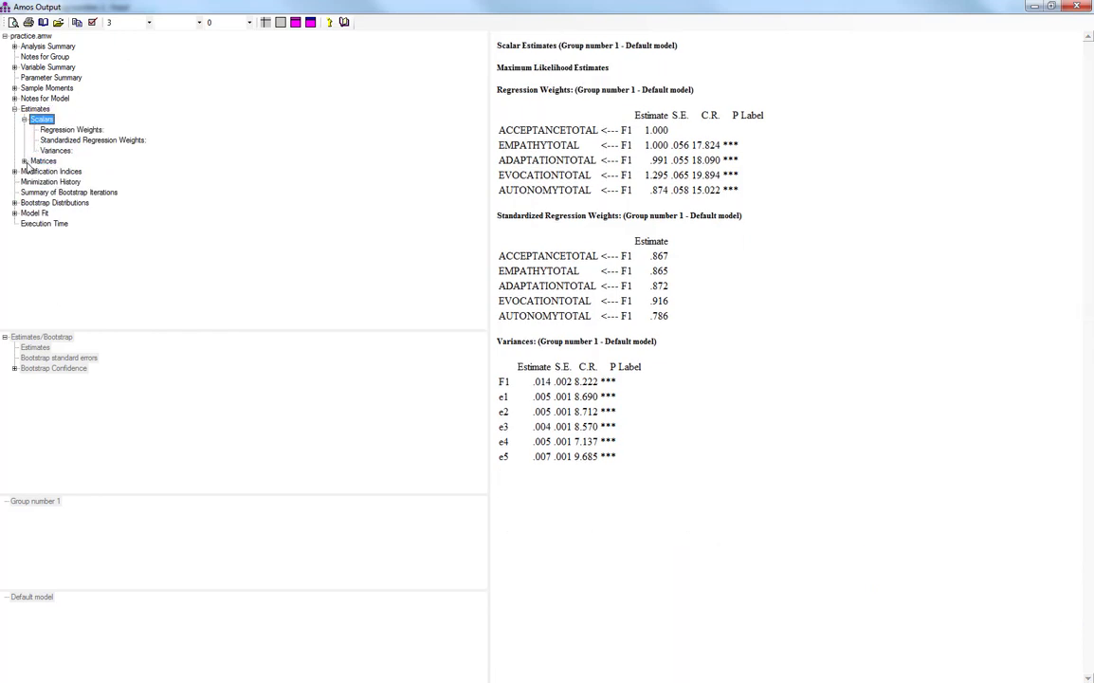
{"action": "left_click", "coordinate": [25, 162]}
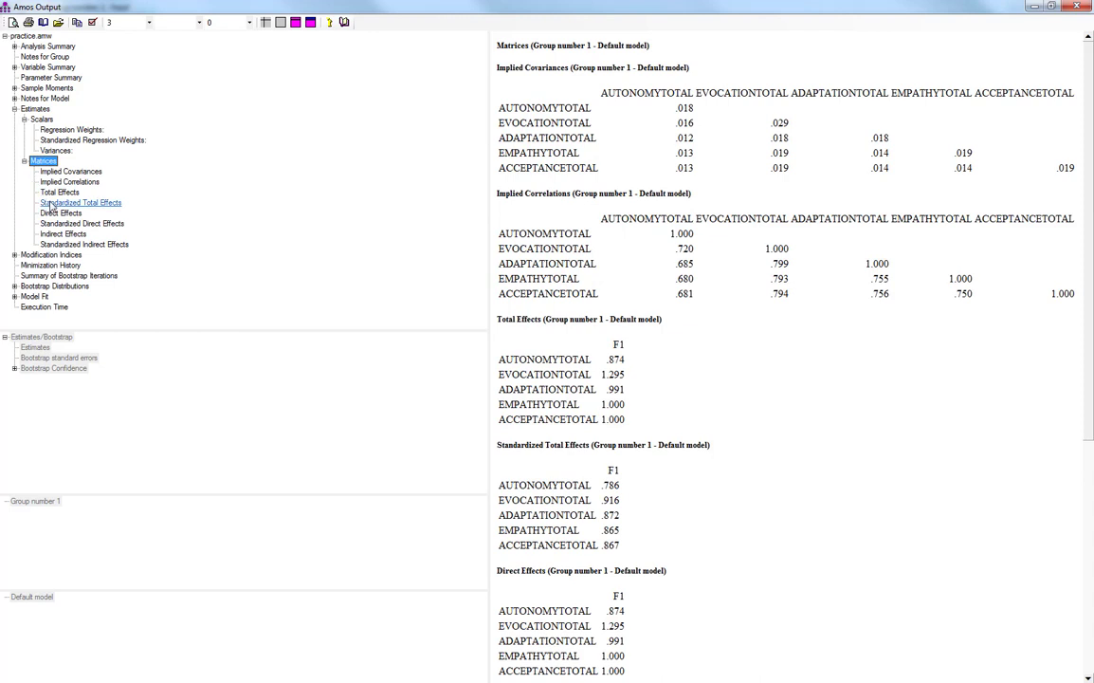
{"action": "left_click", "coordinate": [67, 202]}
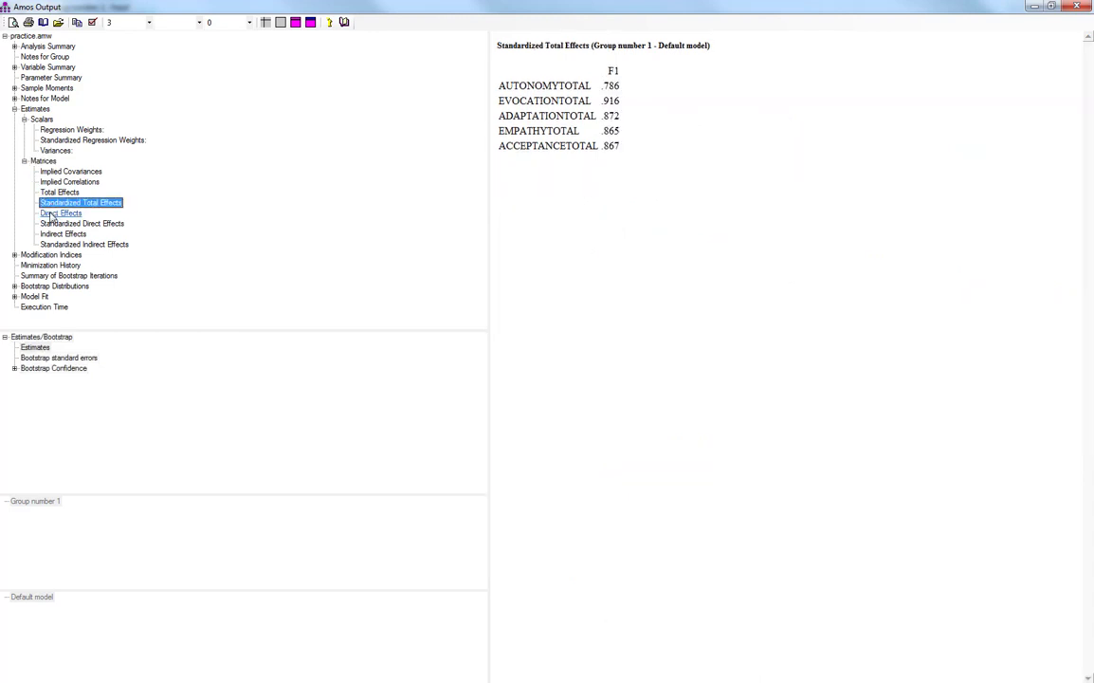
{"action": "left_click", "coordinate": [54, 212]}
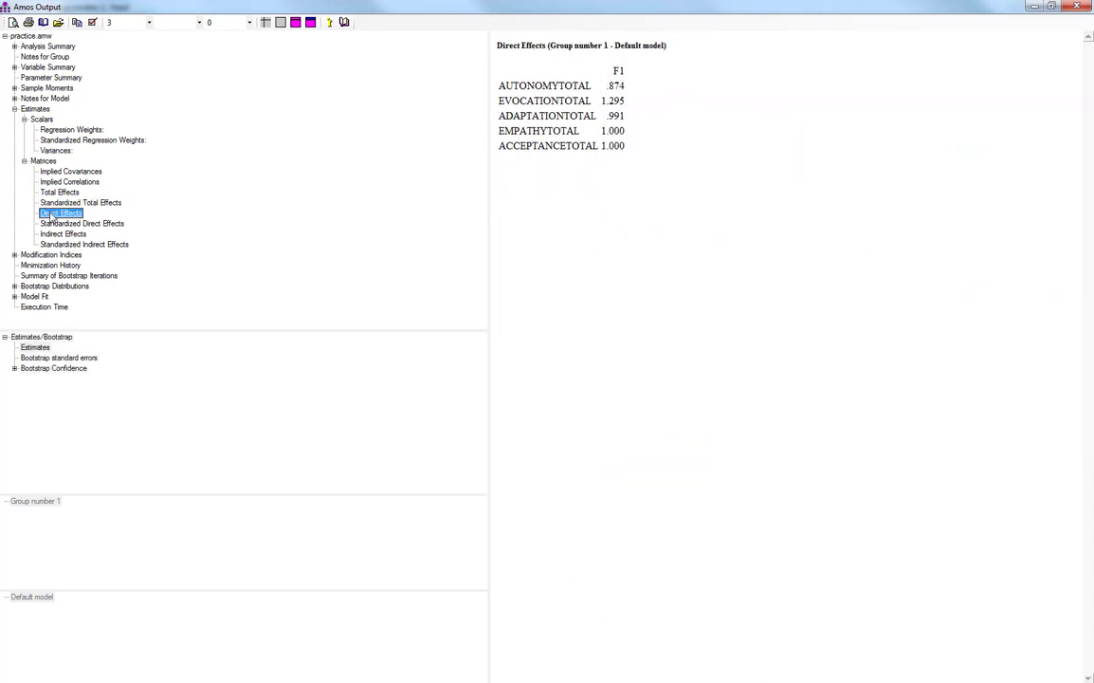
Step: Browse bootstrap standard errors, bias-corrected lower/upper bounds and two-tailed significance for the Direct Effects
{"action": "left_click", "coordinate": [15, 368]}
{"action": "left_click", "coordinate": [24, 379]}
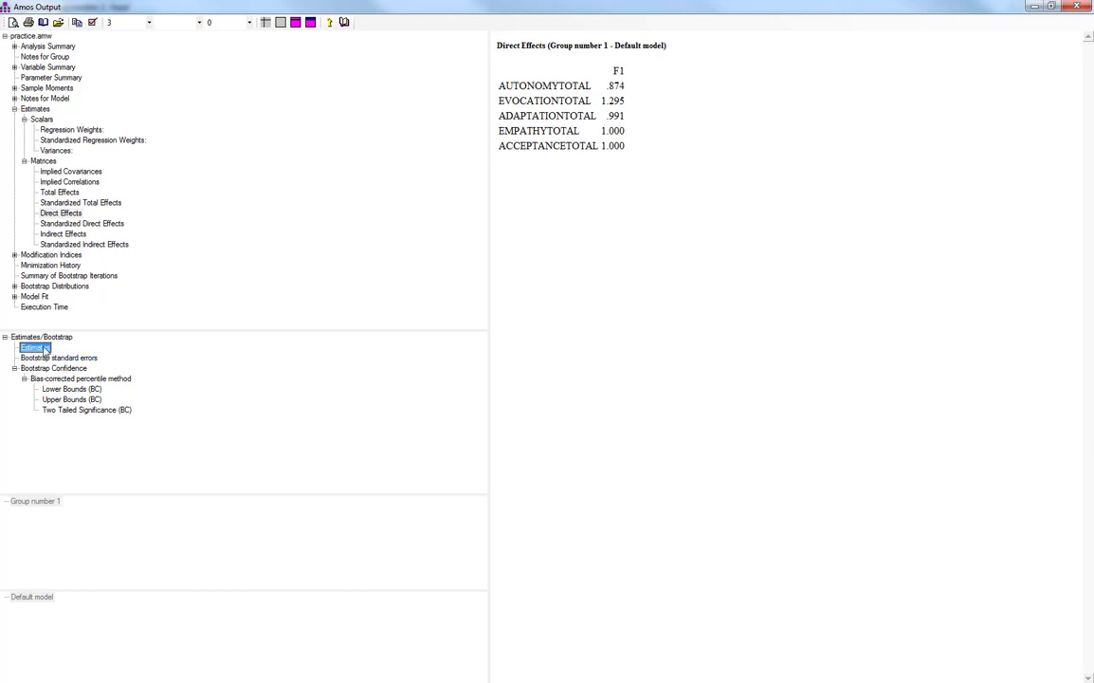
{"action": "left_click", "coordinate": [47, 359]}
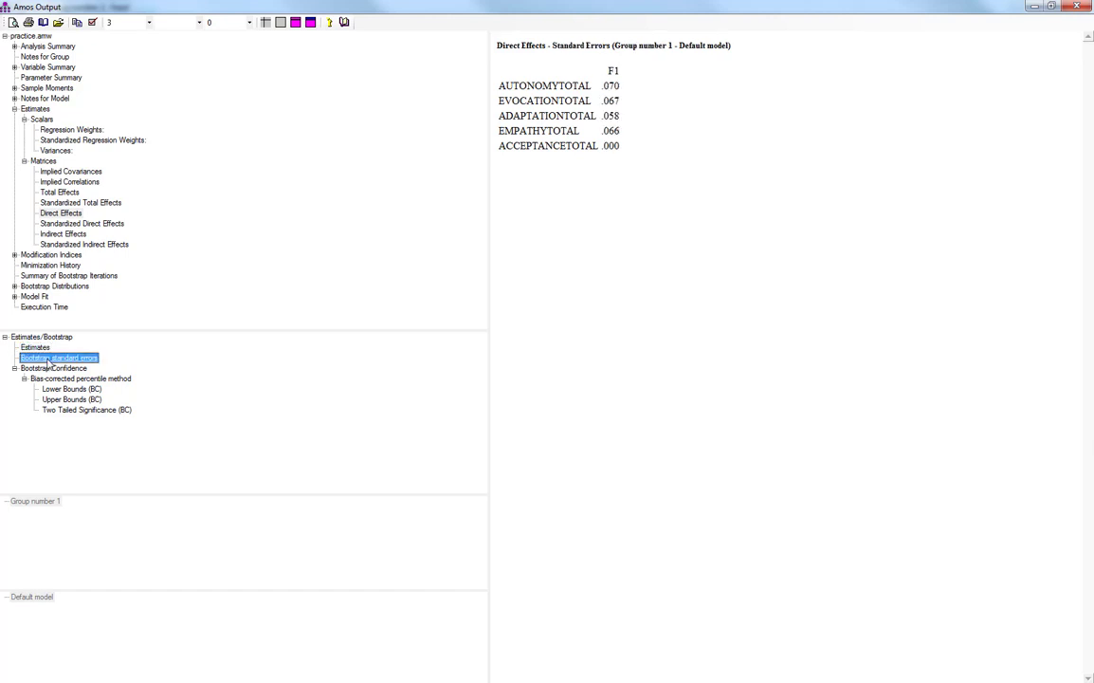
{"action": "left_click", "coordinate": [61, 411]}
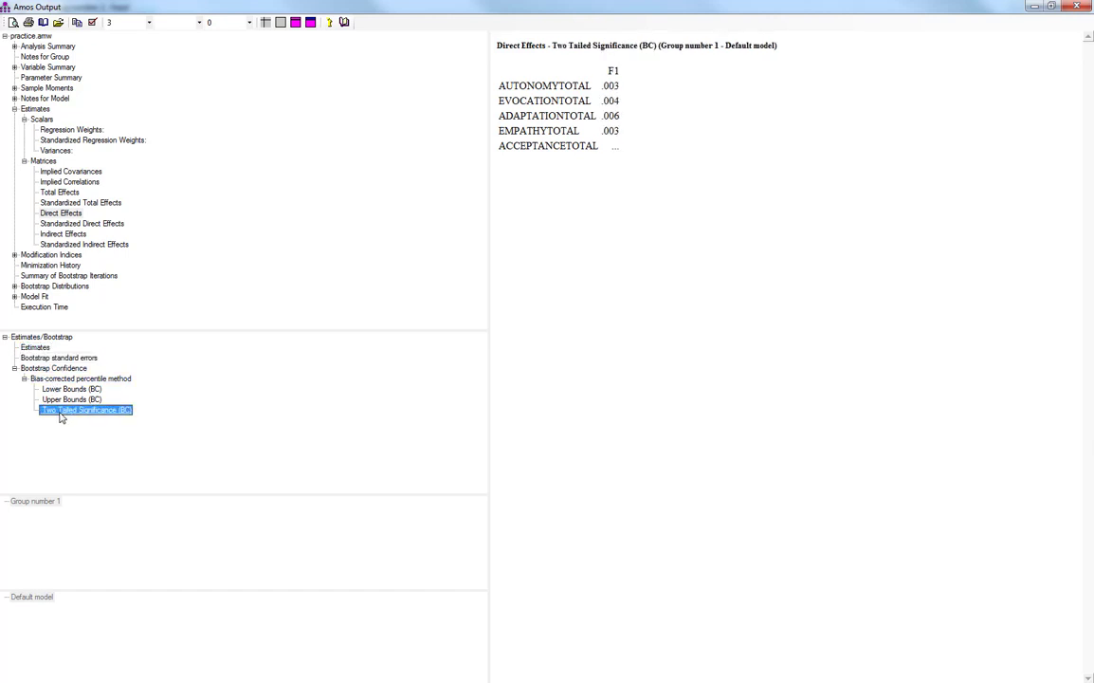
{"action": "left_click", "coordinate": [56, 389]}
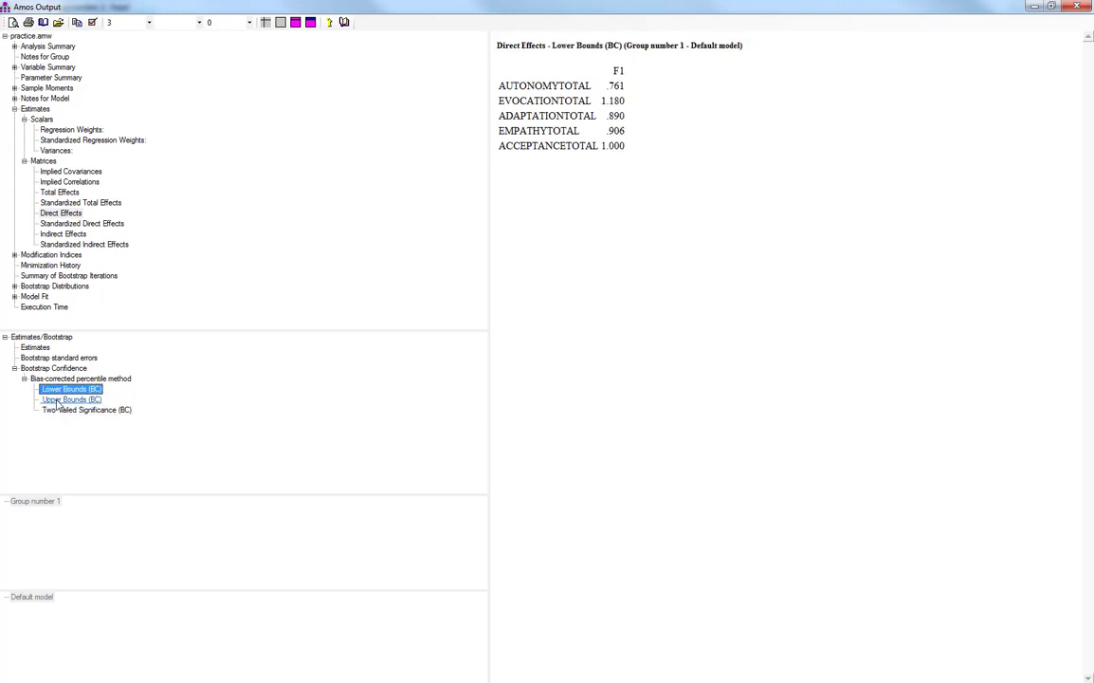
{"action": "left_click", "coordinate": [58, 401]}
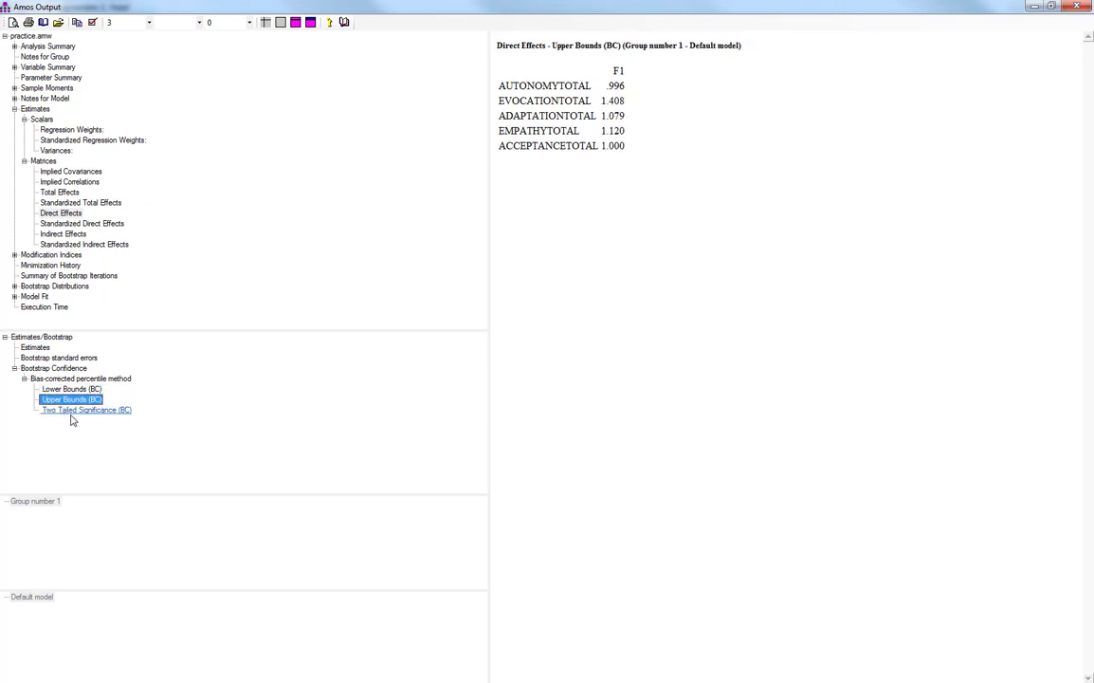
{"action": "left_click", "coordinate": [72, 411]}
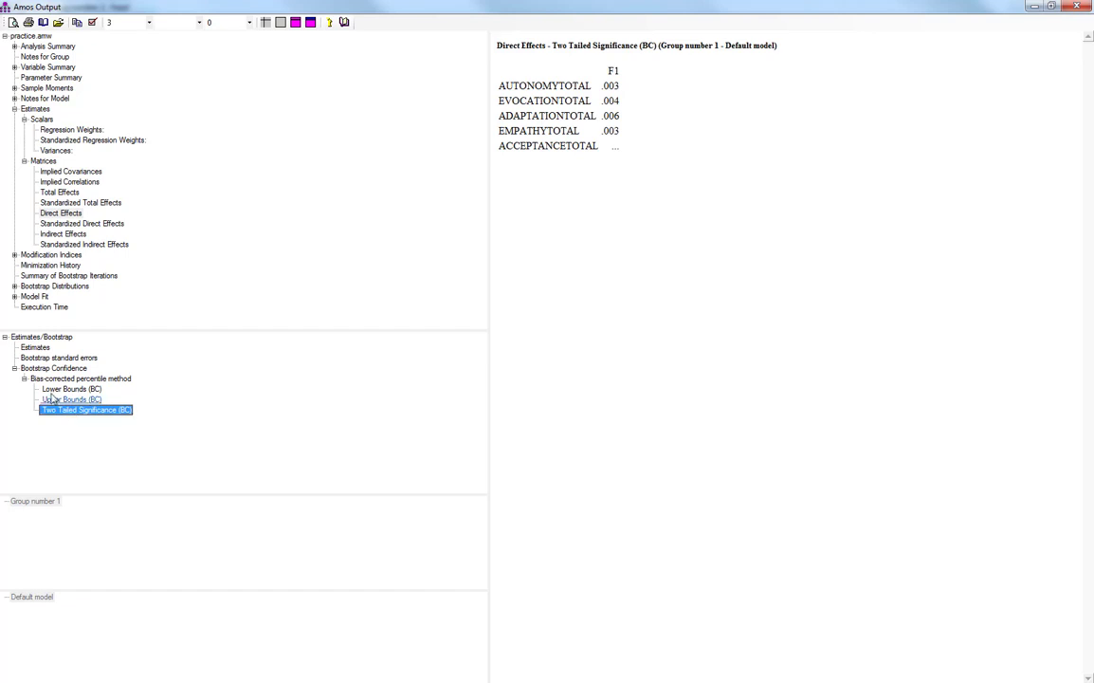
{"action": "left_click", "coordinate": [43, 378]}
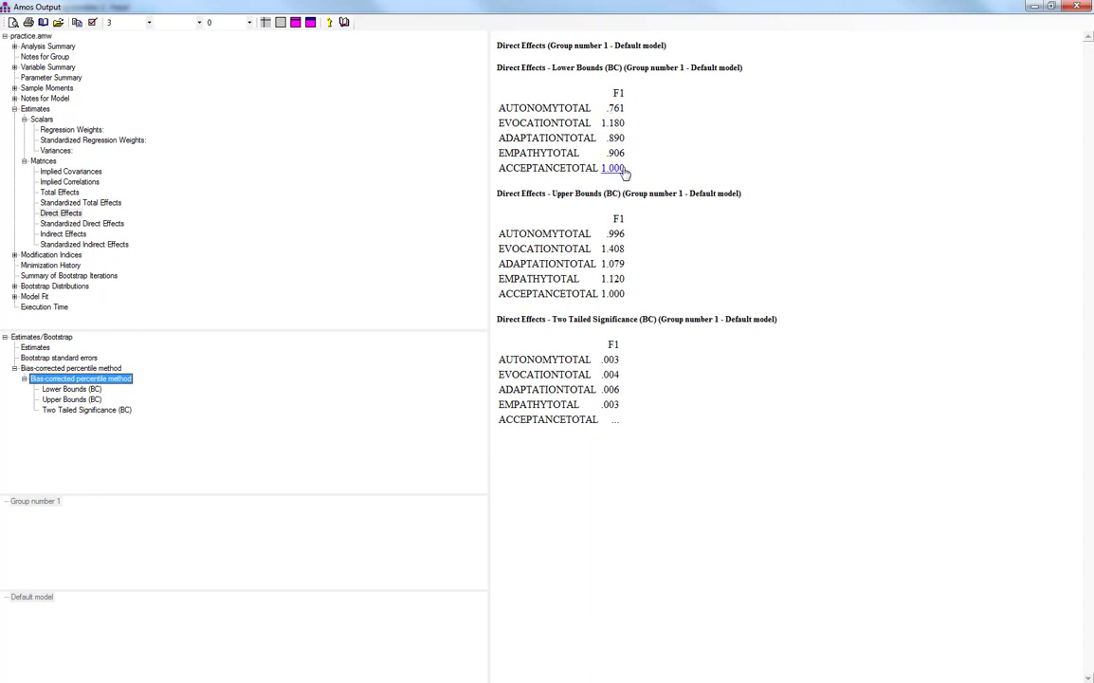
{"action": "left_click", "coordinate": [36, 347]}
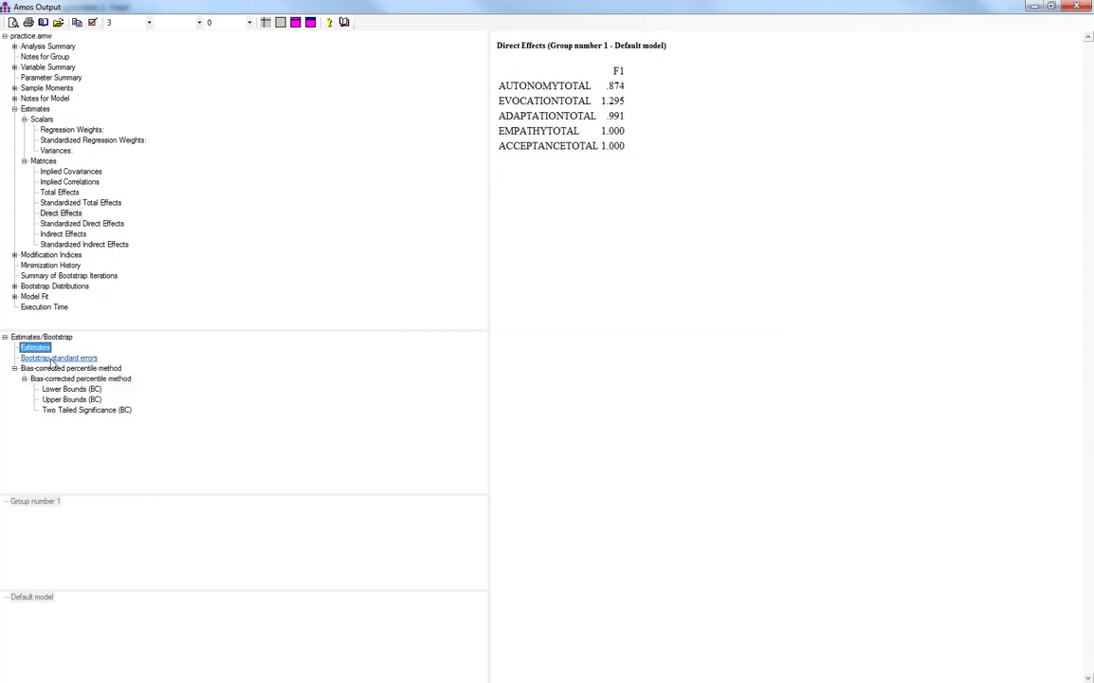
Step: Review bootstrap bounds and p-values for Regression Weights and Indirect Effects, then close Amos Output
{"action": "left_click", "coordinate": [61, 129]}
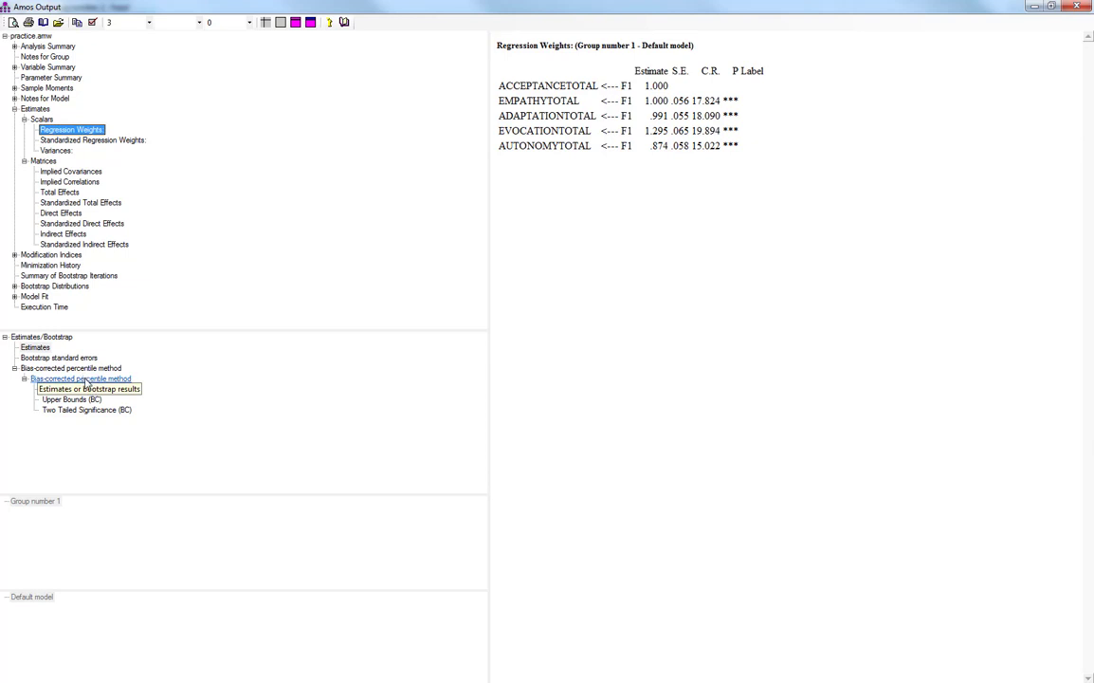
{"action": "left_click", "coordinate": [85, 379]}
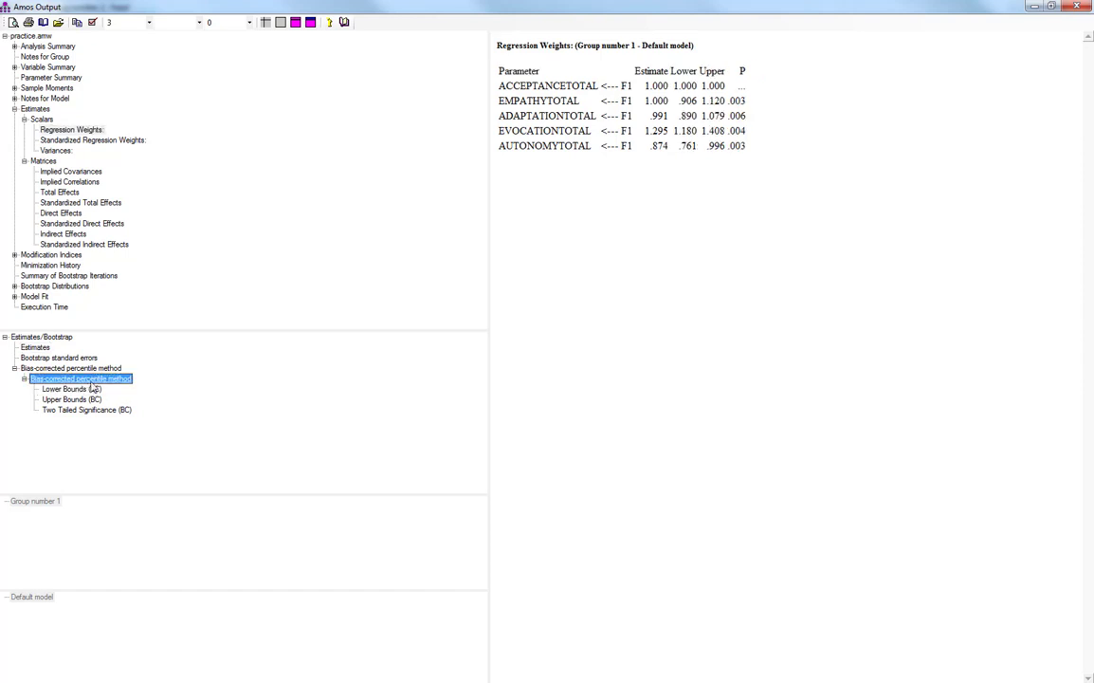
{"action": "left_click", "coordinate": [84, 411]}
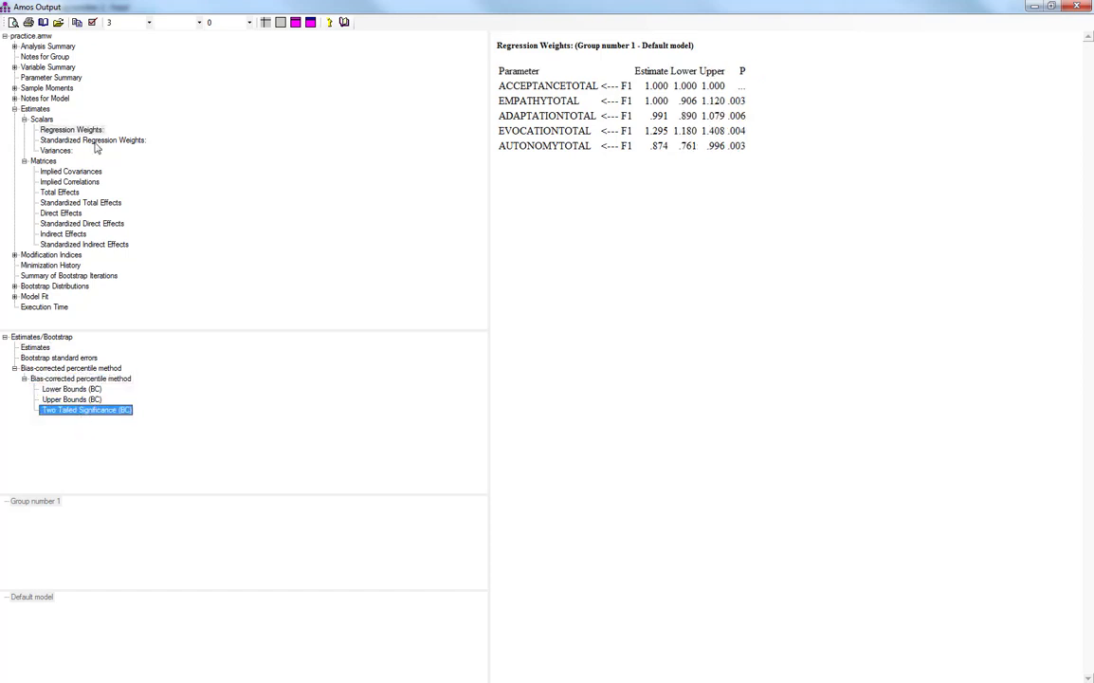
{"action": "left_click", "coordinate": [81, 235]}
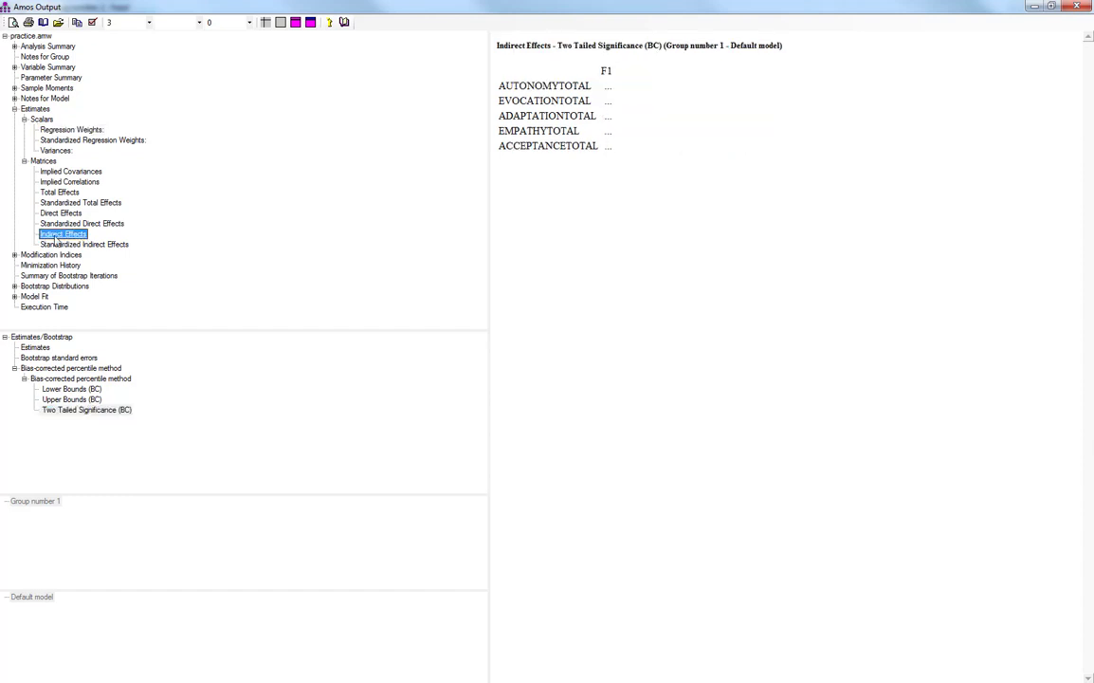
{"action": "left_click", "coordinate": [55, 378]}
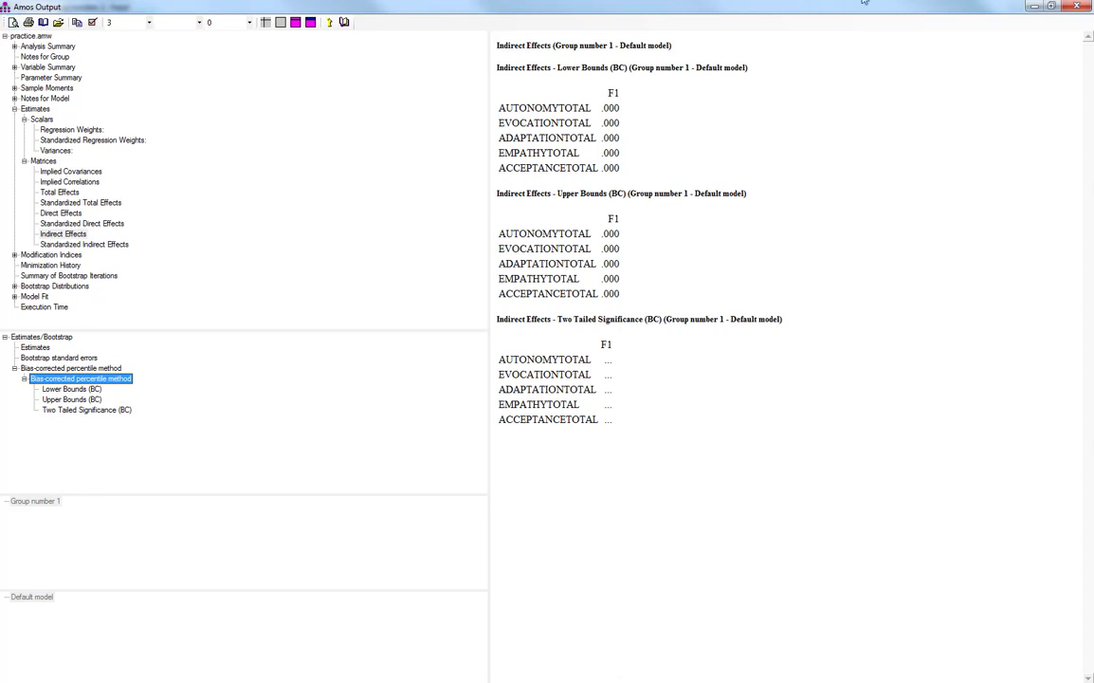
{"action": "left_click", "coordinate": [1077, 7]}
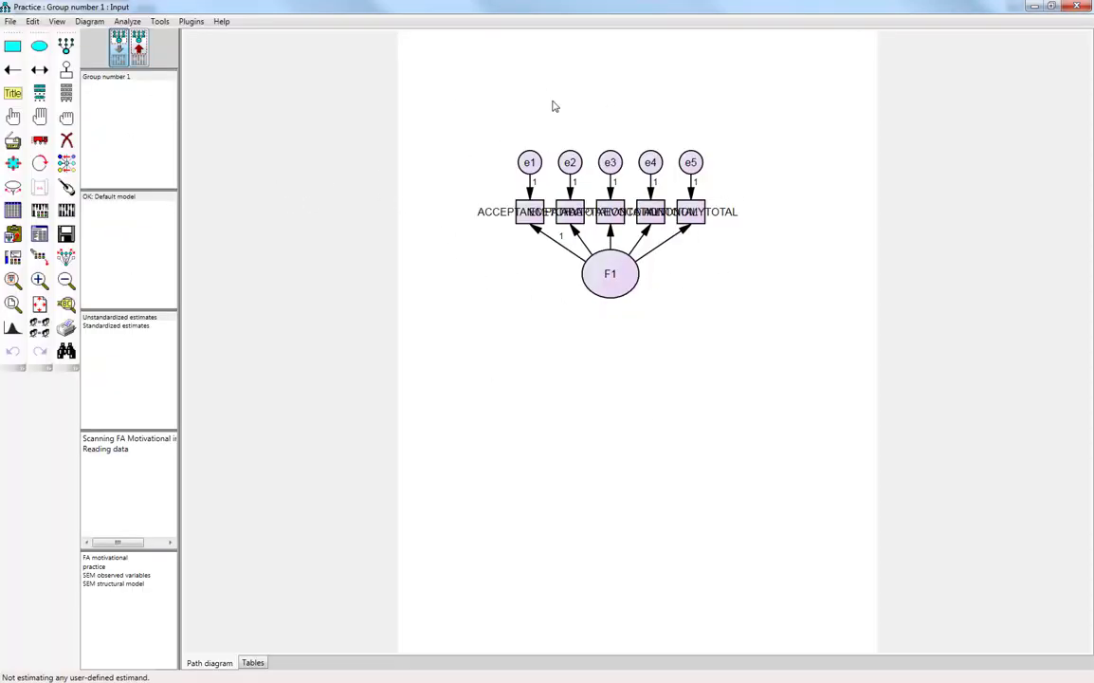
Step: Display standardized estimates on the output path diagram, showing F1 loadings .87, .87, .87, .92 and .79
{"action": "left_click", "coordinate": [141, 53]}
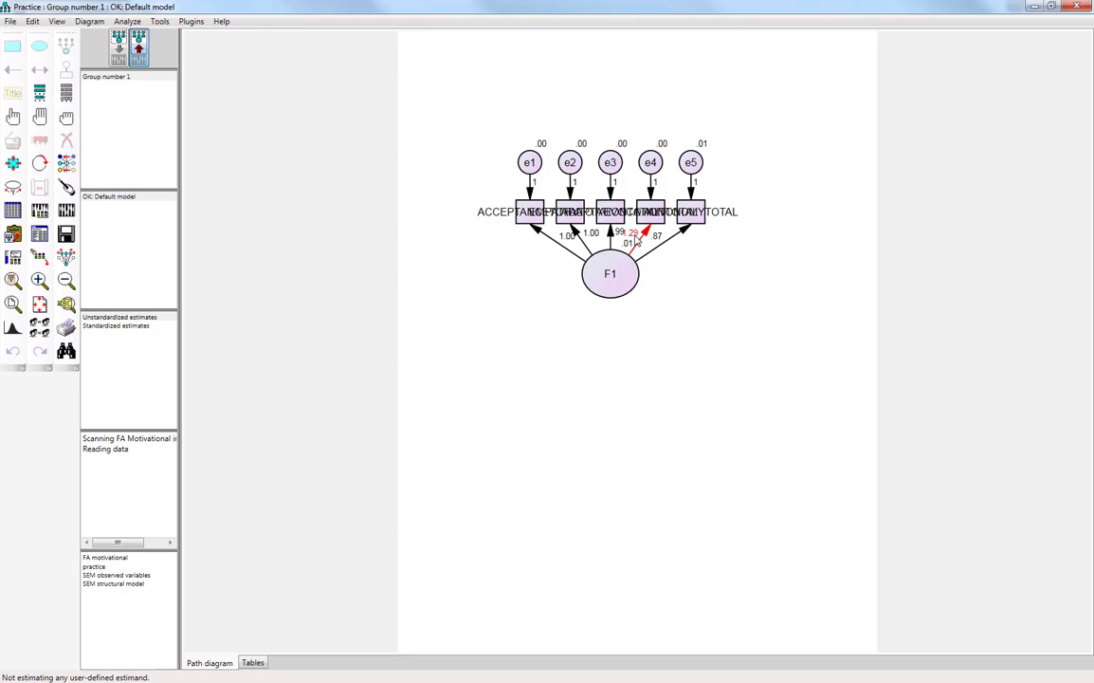
{"action": "left_click", "coordinate": [116, 326]}
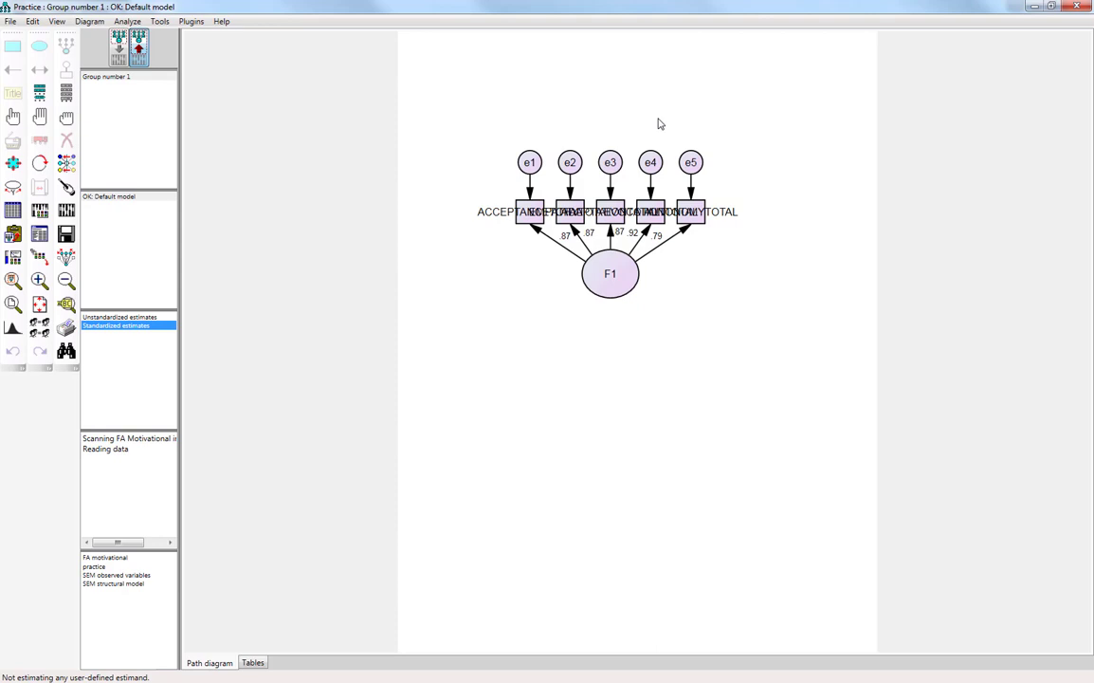
{"action": "left_click", "coordinate": [560, 235]}
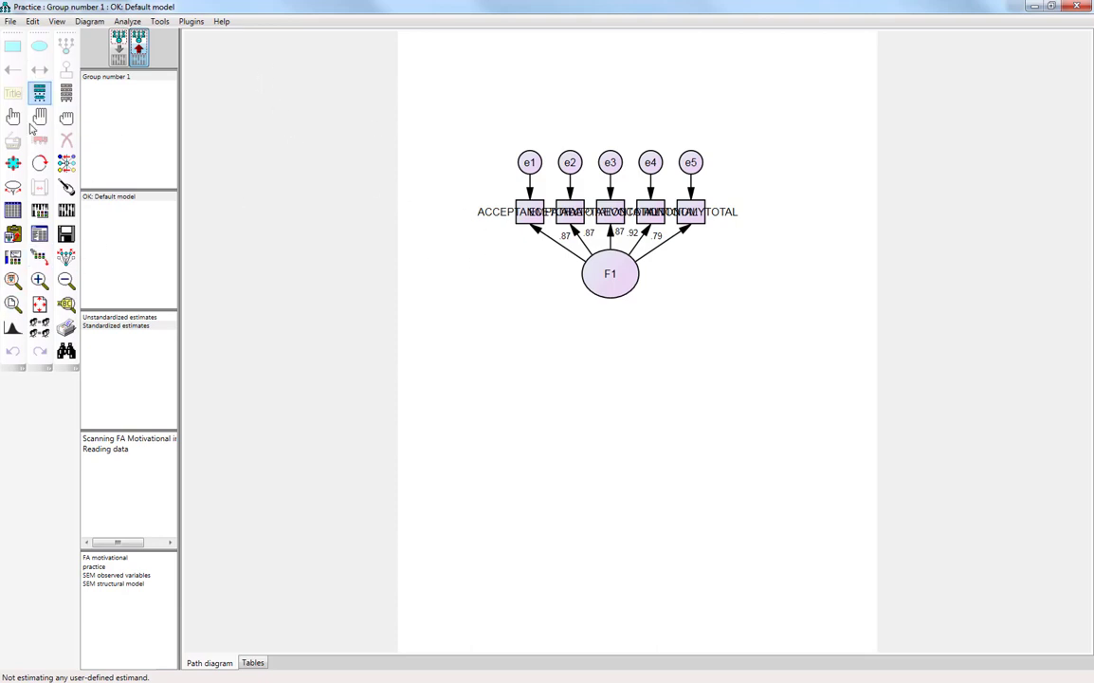
{"action": "left_click", "coordinate": [121, 22]}
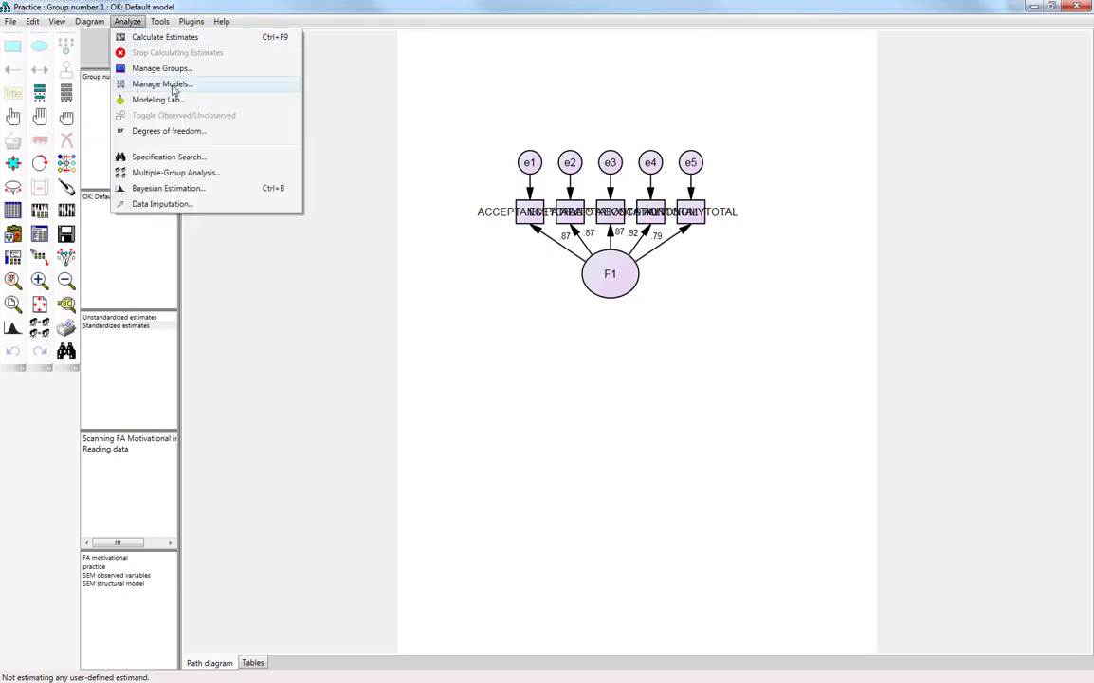
{"action": "left_click", "coordinate": [131, 22]}
{"action": "left_click", "coordinate": [133, 24]}
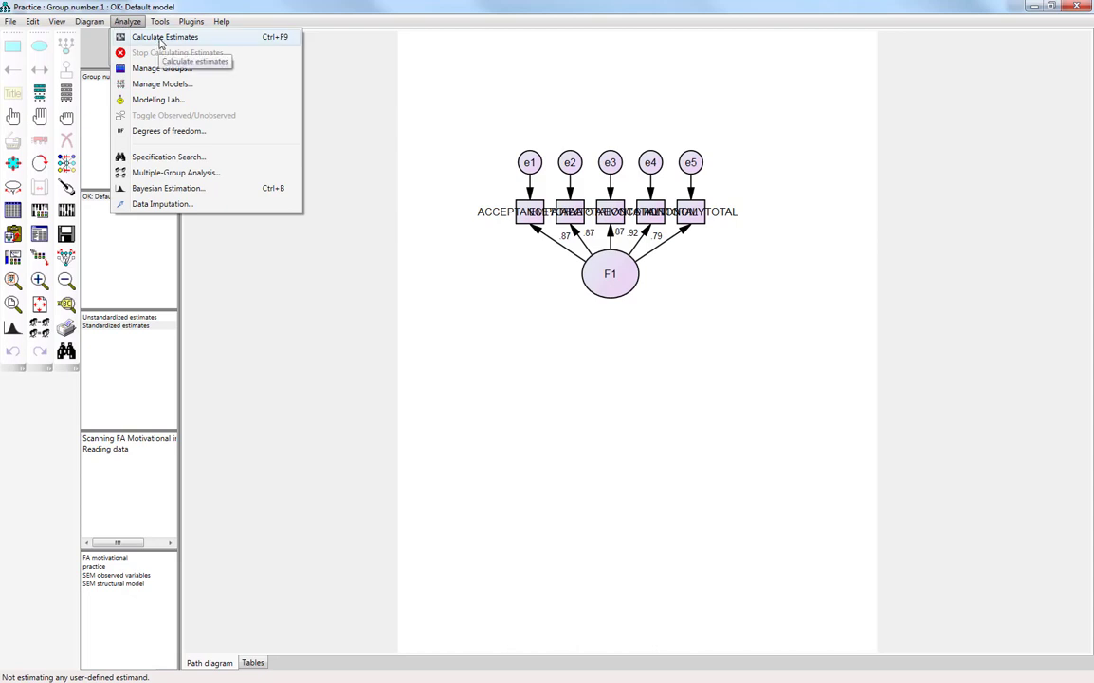
{"action": "left_click", "coordinate": [56, 24]}
{"action": "left_click", "coordinate": [55, 24]}
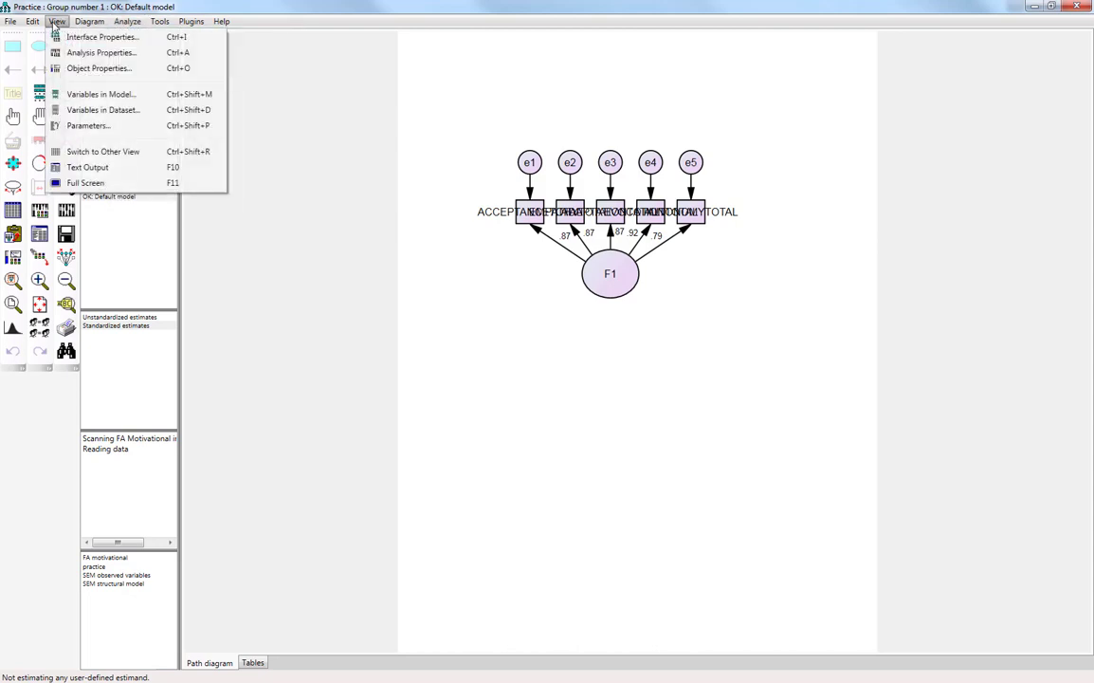
{"action": "left_click", "coordinate": [100, 54]}
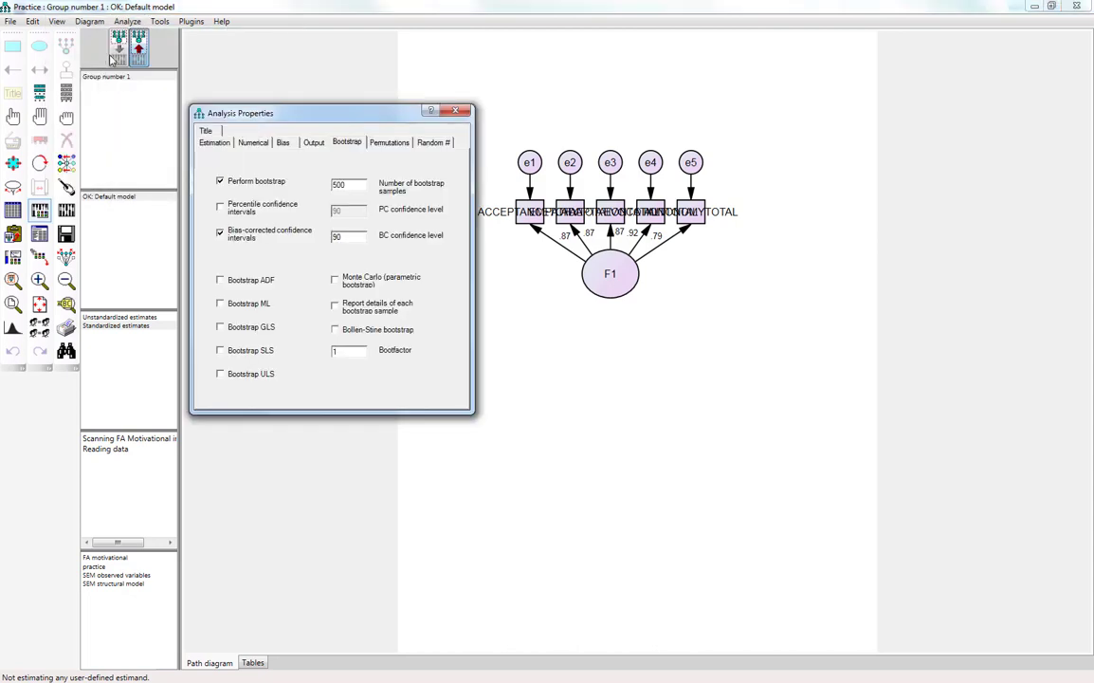
{"action": "left_click", "coordinate": [457, 112]}
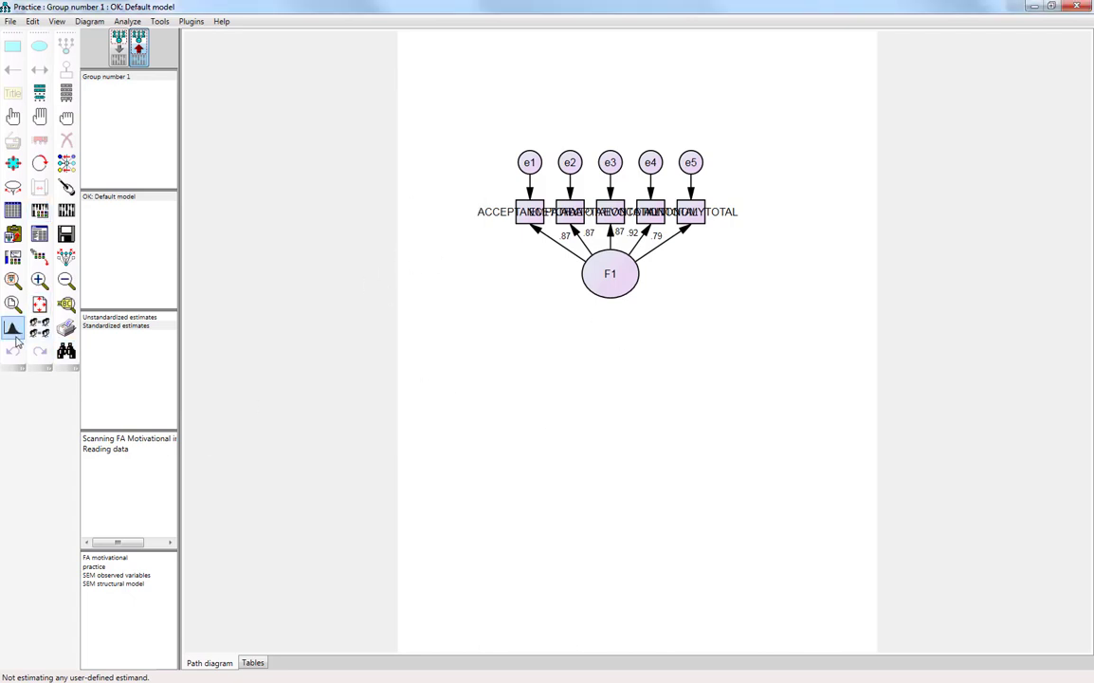